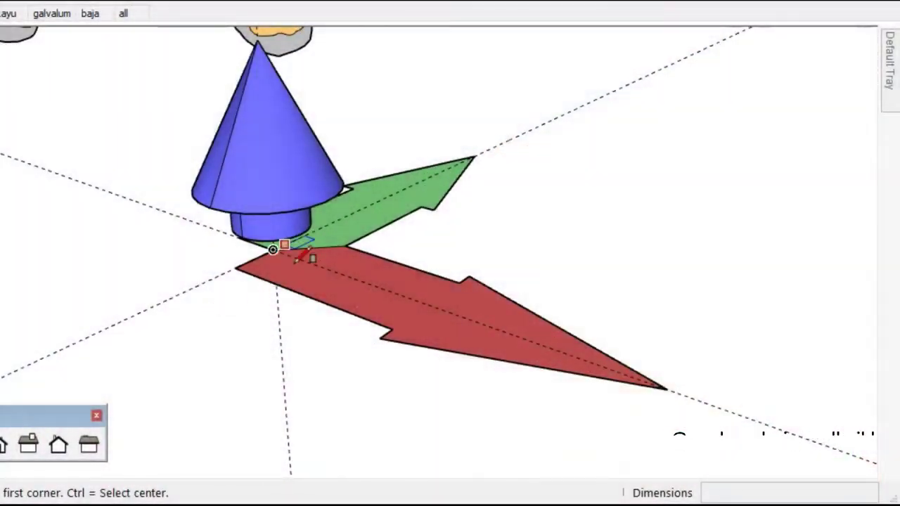
Draw a rectangle at the origin and push/pull it up 1 m into a cube
left_click(273, 249)
left_click(688, 289)
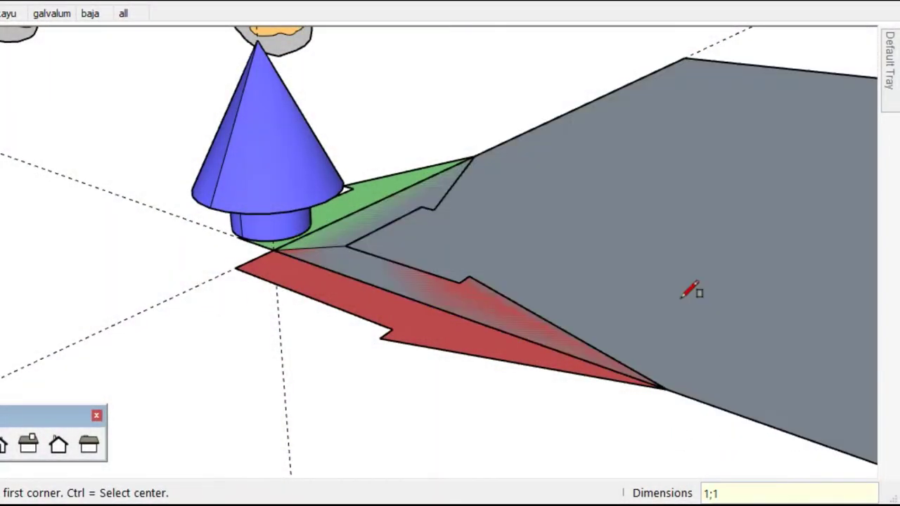
scroll(428, 253, "down", 3)
scroll(391, 277, "down", 3)
key("p")
left_click(451, 278)
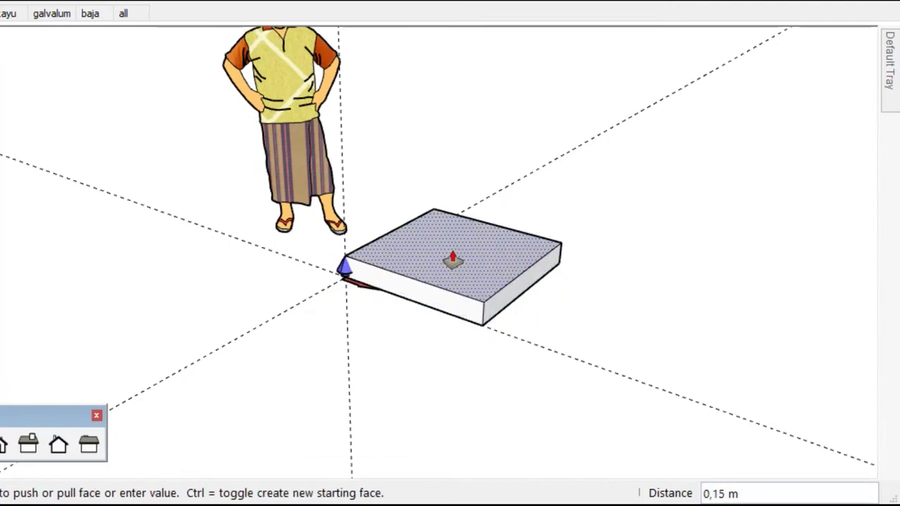
key("Return")
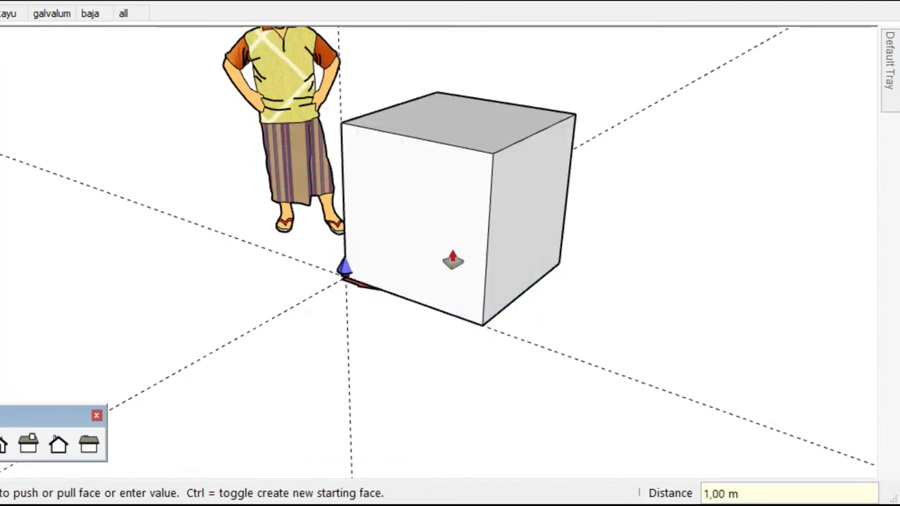
Select the whole cube and make it a group
key("space")
triple_click(452, 250)
right_click(452, 249)
left_click(517, 408)
scroll(316, 281, "down", 2)
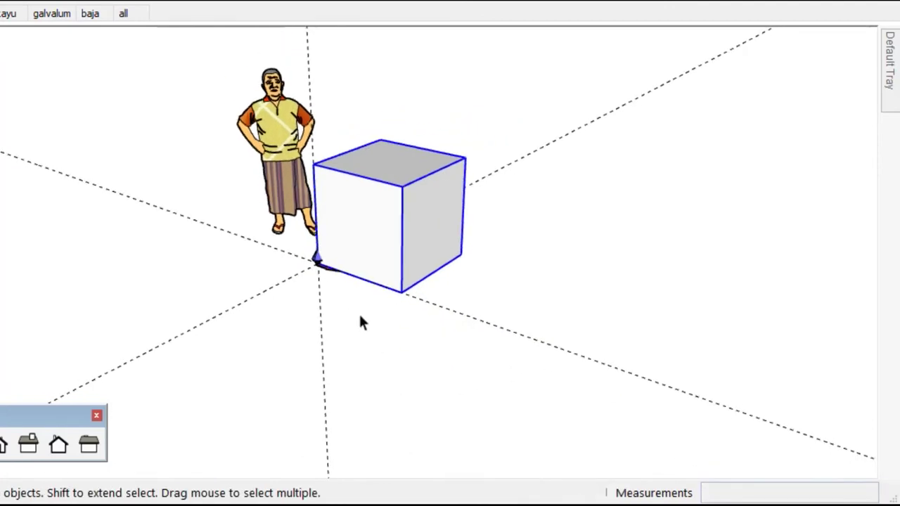
Draw the 6 m base line along the red axis
key("l")
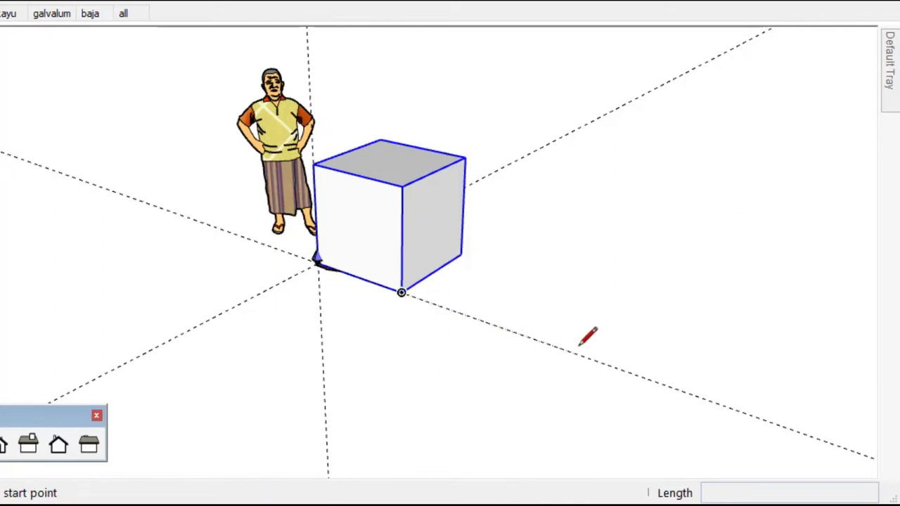
left_click(627, 371)
scroll(635, 376, "down", 1)
scroll(640, 380, "down", 2)
type("5")
key("Return")
scroll(550, 203, "down", 2)
Add a 6,00 m dimension below the base line
key("space")
scroll(599, 432, "up", 1)
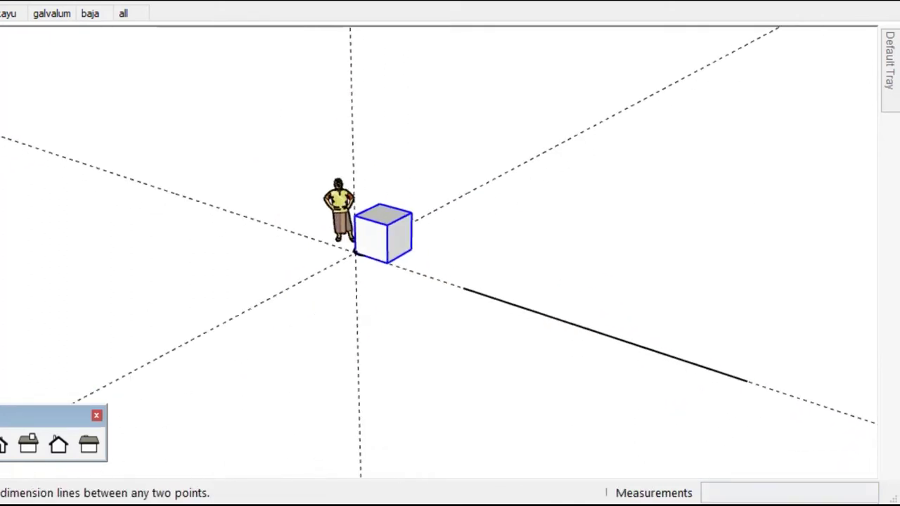
left_click(463, 289)
left_click(746, 382)
left_click(739, 415)
key("space")
scroll(594, 372, "down", 1)
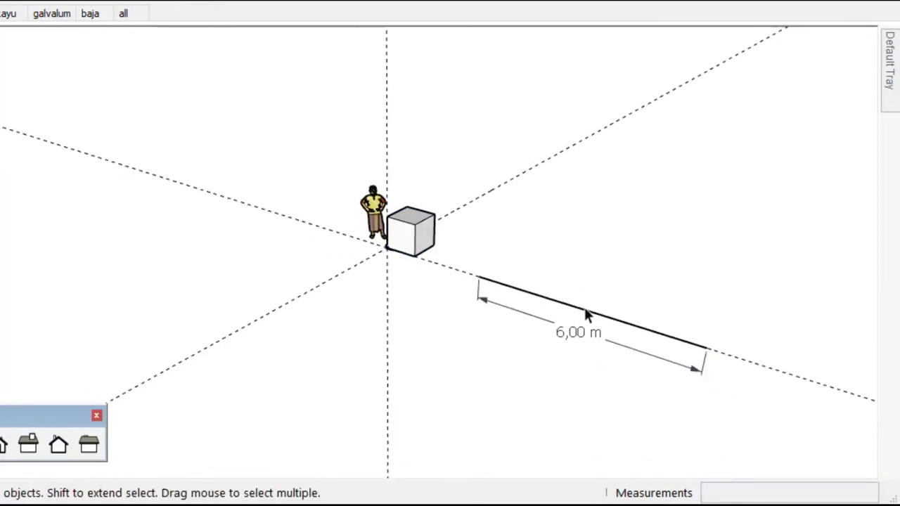
key("l")
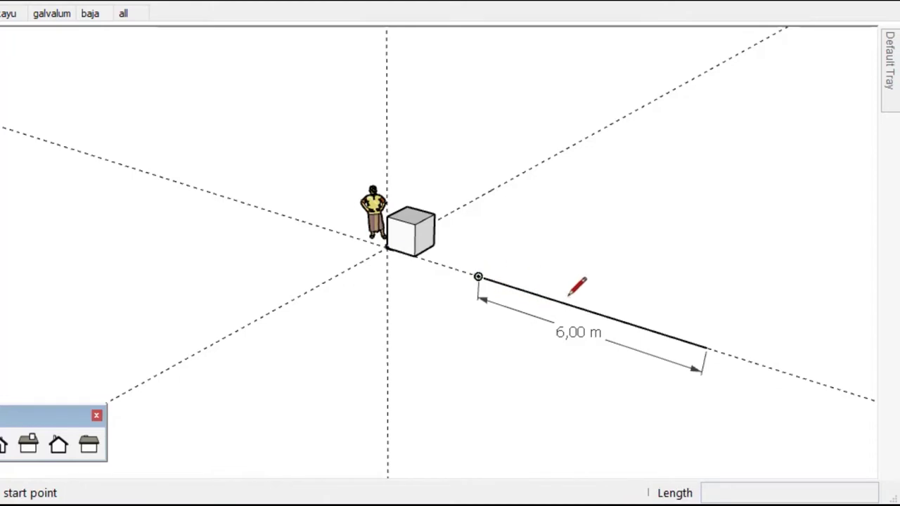
left_click(478, 276)
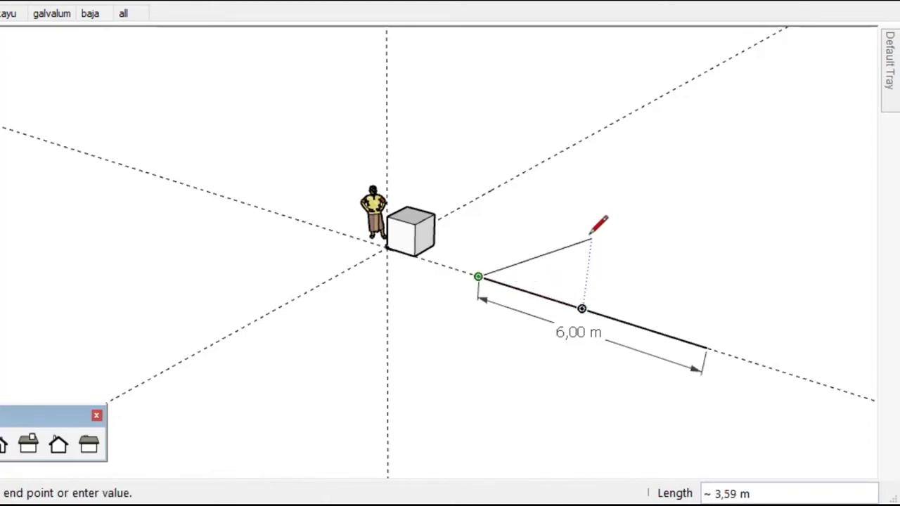
Place Tape Measure guides offset 2,5 m and 3 m up from the cube's bottom edge
key("Escape")
scroll(394, 237, "up", 3)
scroll(387, 235, "up", 3)
key("t")
left_click(441, 259)
key("Escape")
scroll(458, 202, "down", 2)
scroll(457, 202, "down", 3)
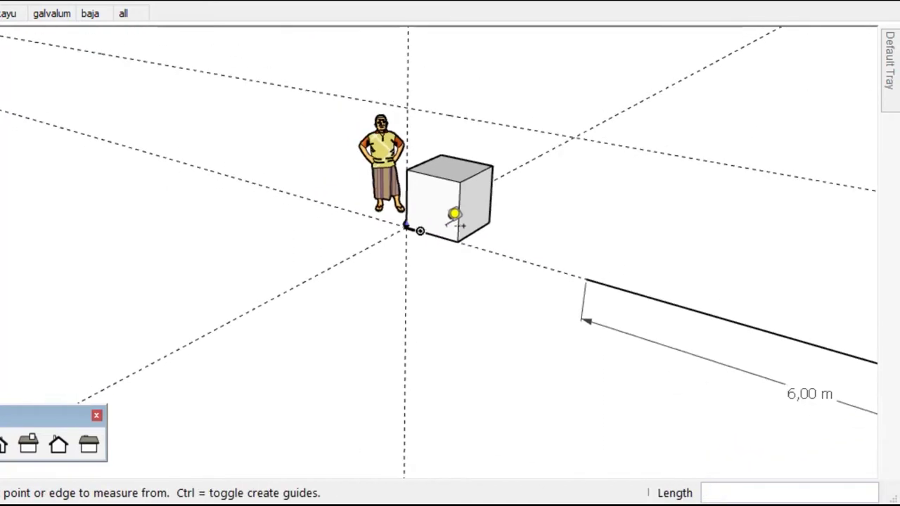
type("2,5")
key("Return")
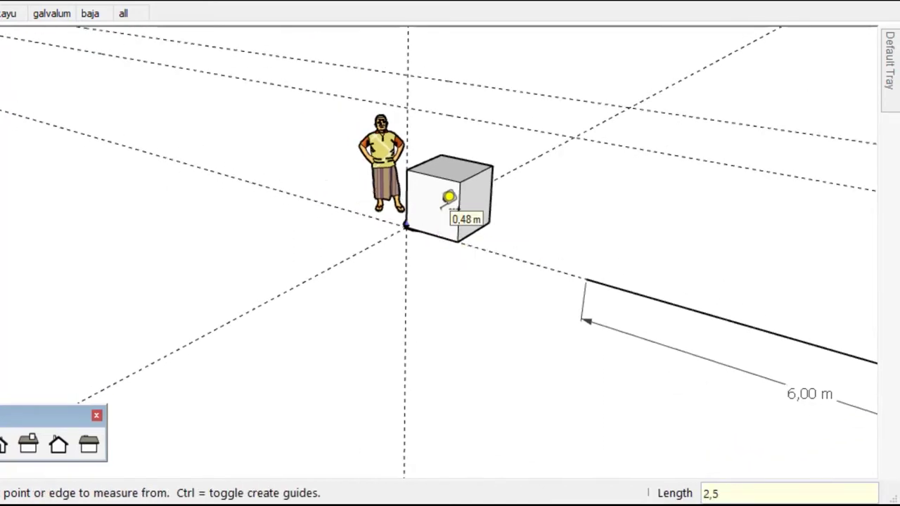
left_click(443, 238)
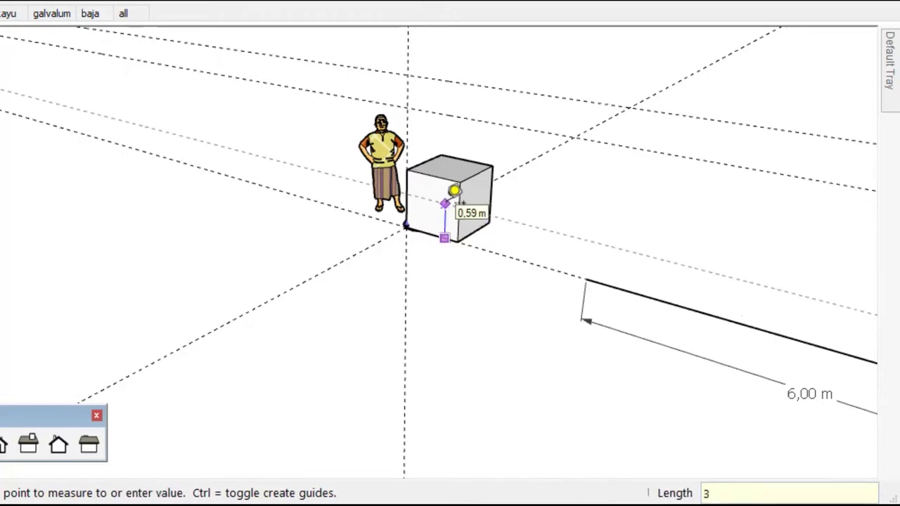
key("Return")
scroll(414, 253, "down", 3)
Draw the truss triangle on the 6 m base with its apex on the height guide
key("l")
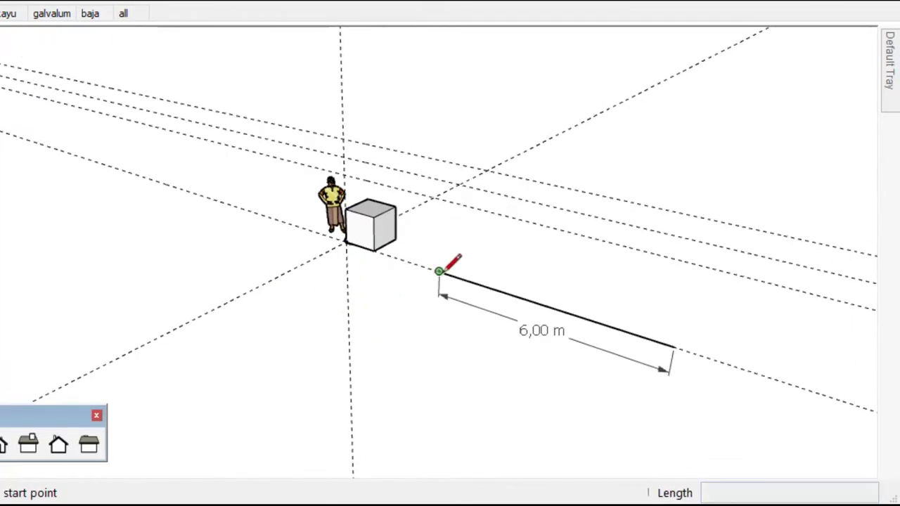
left_click(438, 271)
left_click(553, 228)
left_click(673, 346)
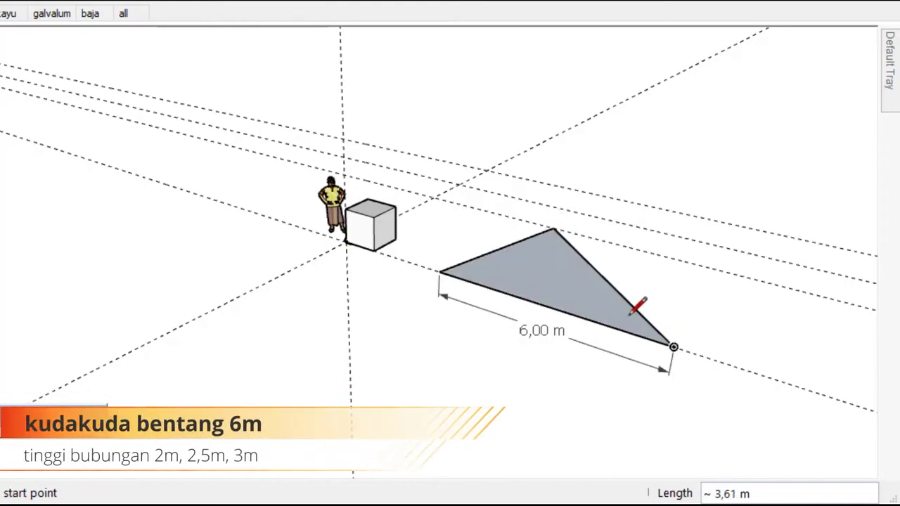
Add a king post from apex to base midpoint and diagonal webs to both rafters
left_click(553, 228)
left_click(545, 305)
left_click(492, 251)
left_click(545, 305)
left_click(603, 276)
scroll(422, 235, "down", 2)
Begin a Ctrl-copy of the base line and its dimension with Move
key("space")
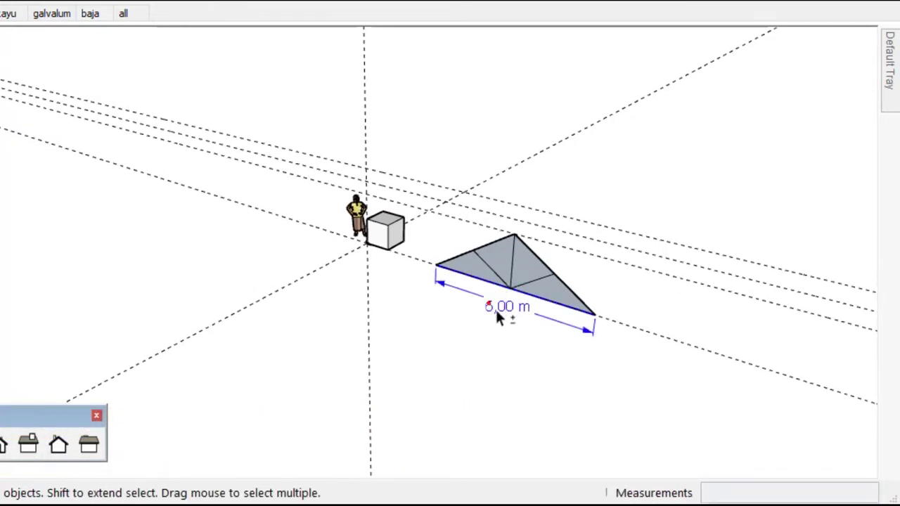
key("m")
key("ctrl")
left_click(492, 327)
Place the base-line copy 10 m along the red axis
type("0")
key("Return")
scroll(349, 305, "down", 3)
scroll(635, 345, "up", 1)
scroll(631, 339, "up", 1)
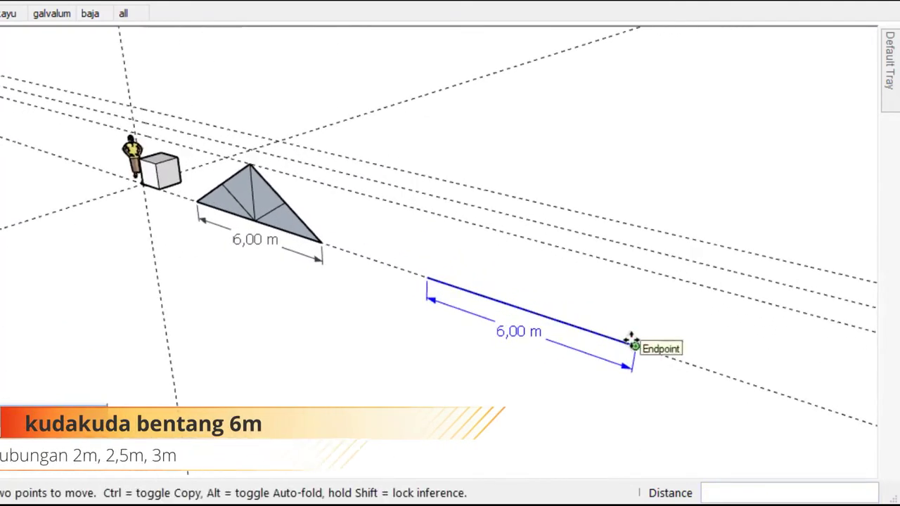
Draw the second truss triangle on the copied base
key("l")
left_click(426, 277)
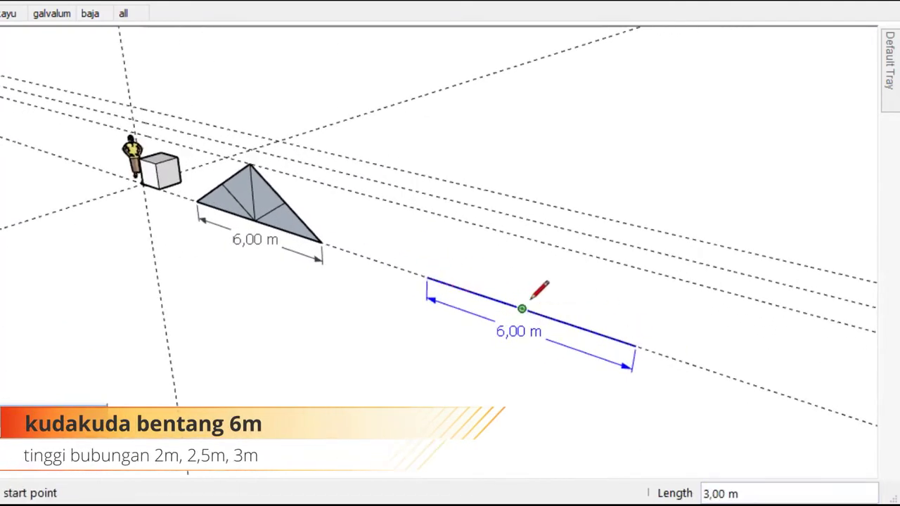
left_click(427, 276)
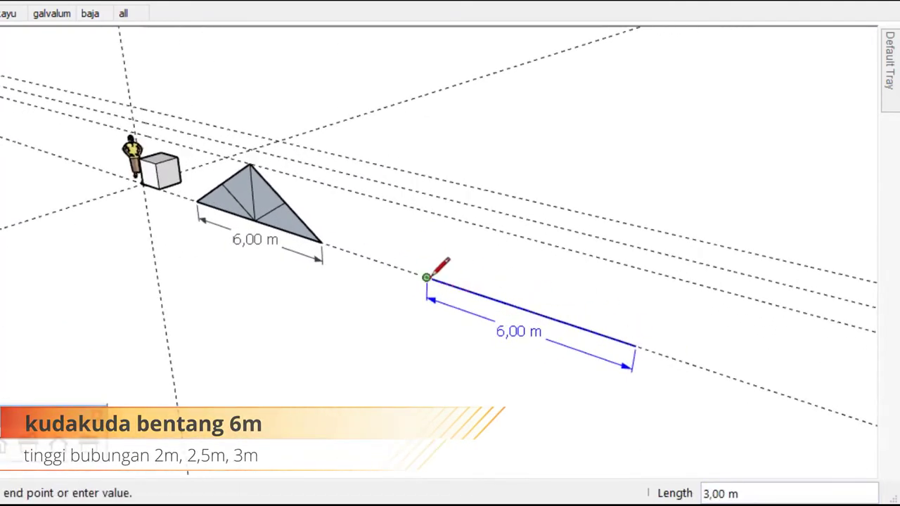
left_click(529, 219)
left_click(635, 345)
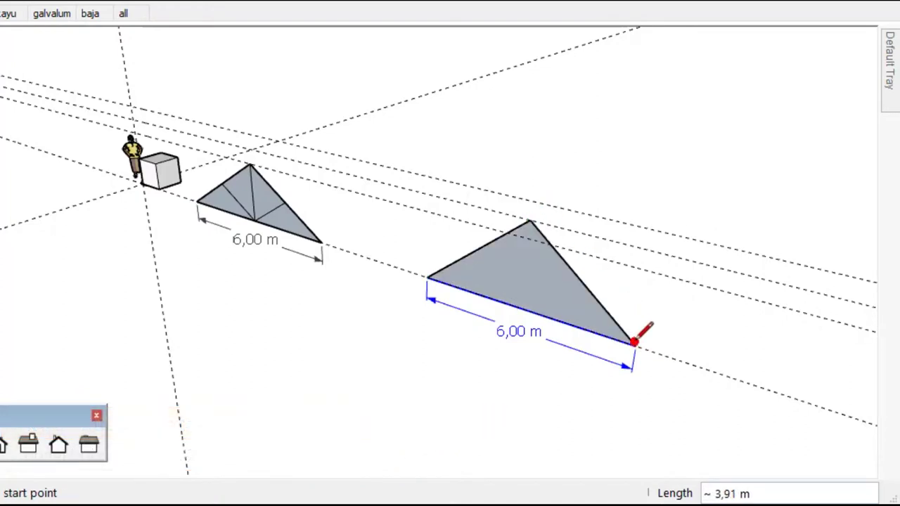
Divide the left top chord into 4 equal segments
key("space")
left_click(464, 257)
right_click(463, 257)
left_click(496, 373)
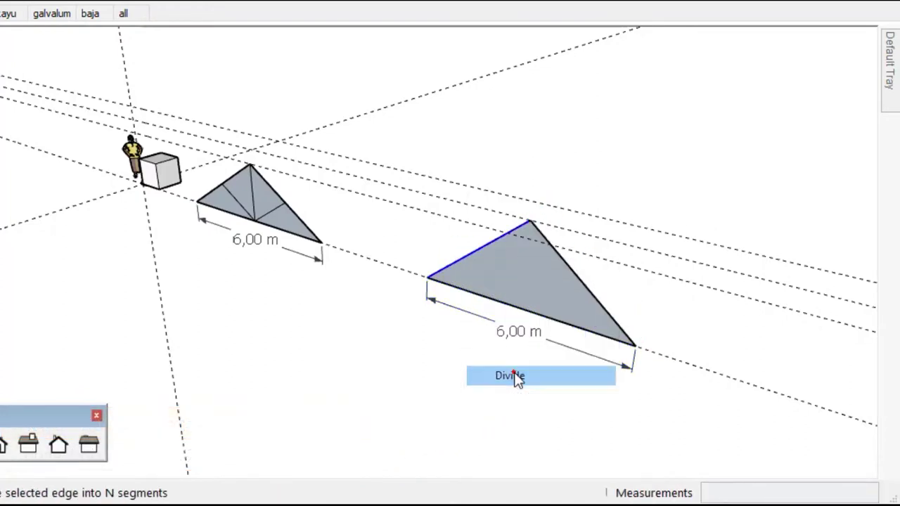
type("4")
key("Return")
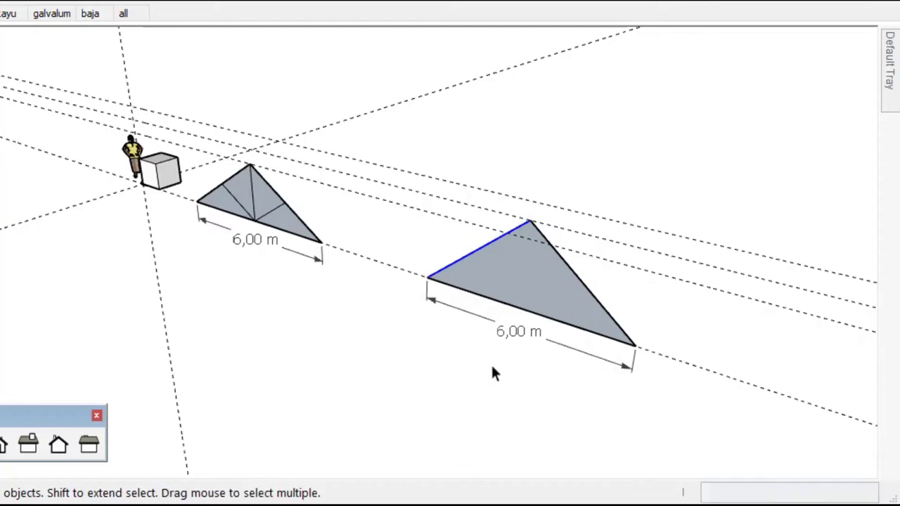
Draw zigzag vertical and diagonal webs between the left chord divisions and bottom chord
scroll(514, 224, "up", 3)
key("l")
left_click(510, 253)
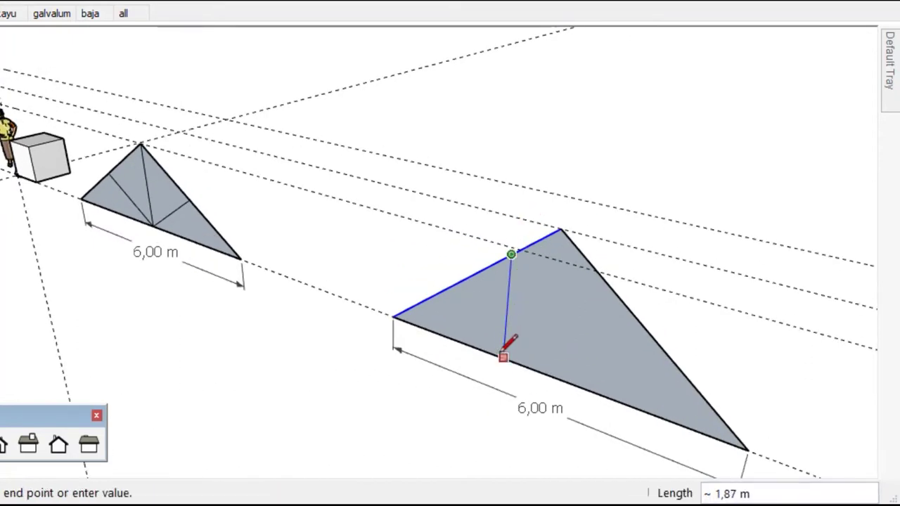
left_click(466, 277)
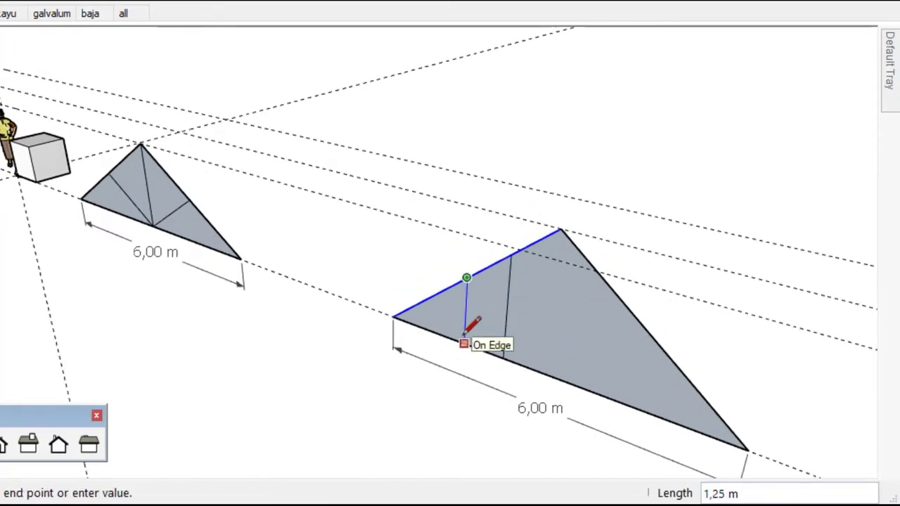
left_click(464, 335)
left_click(427, 298)
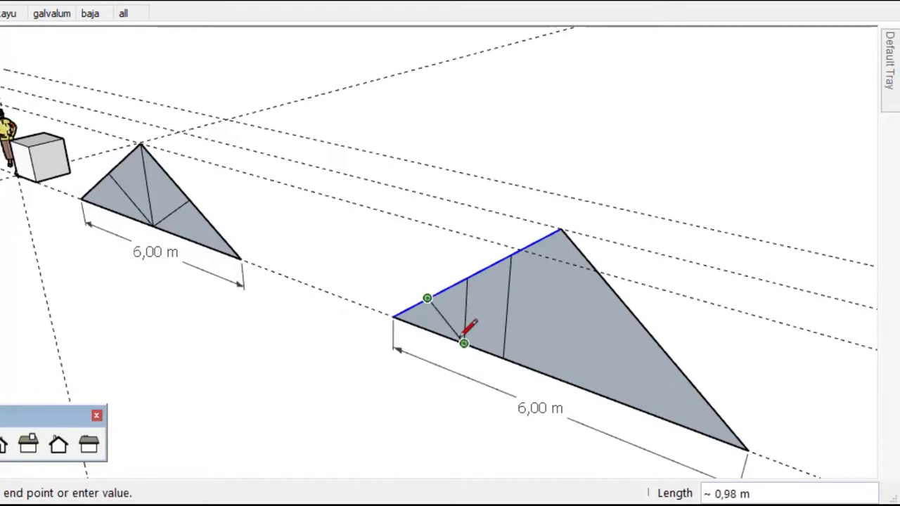
left_click(466, 281)
left_click(503, 357)
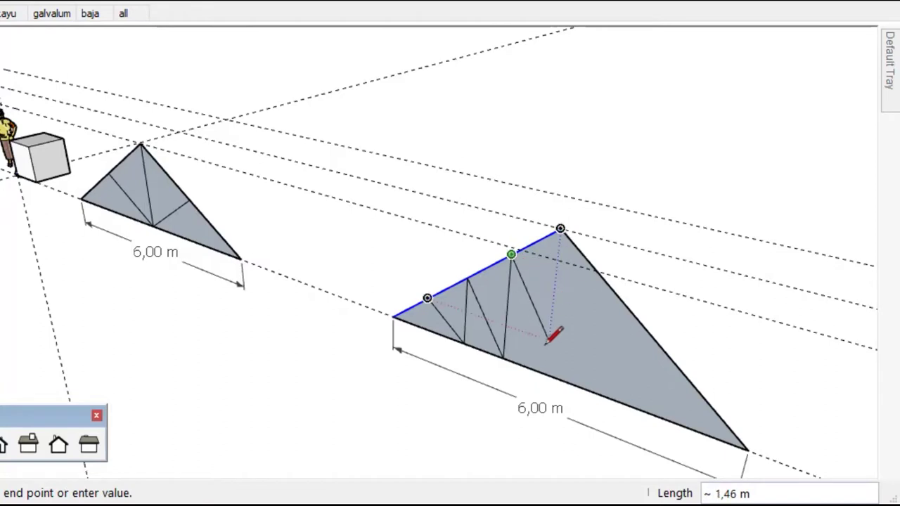
left_click(545, 373)
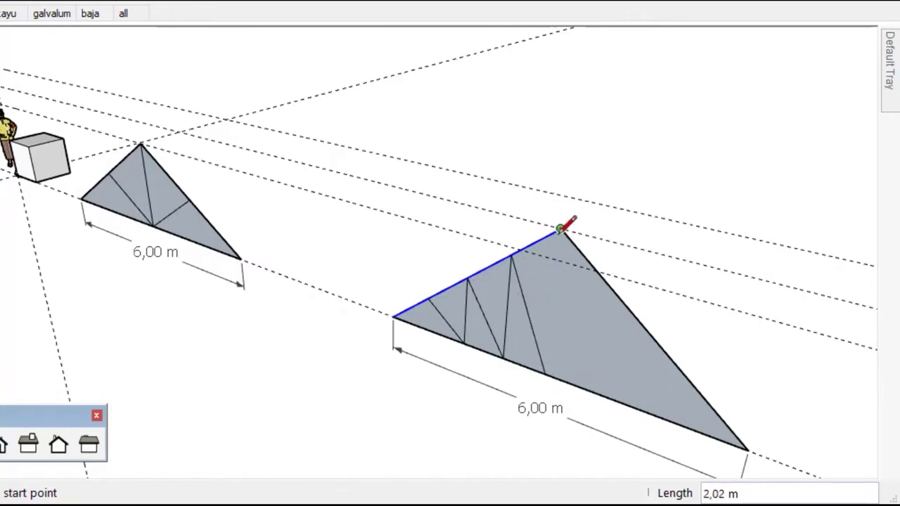
Add the king post from the apex down to the base midpoint
left_click(560, 228)
left_click(546, 372)
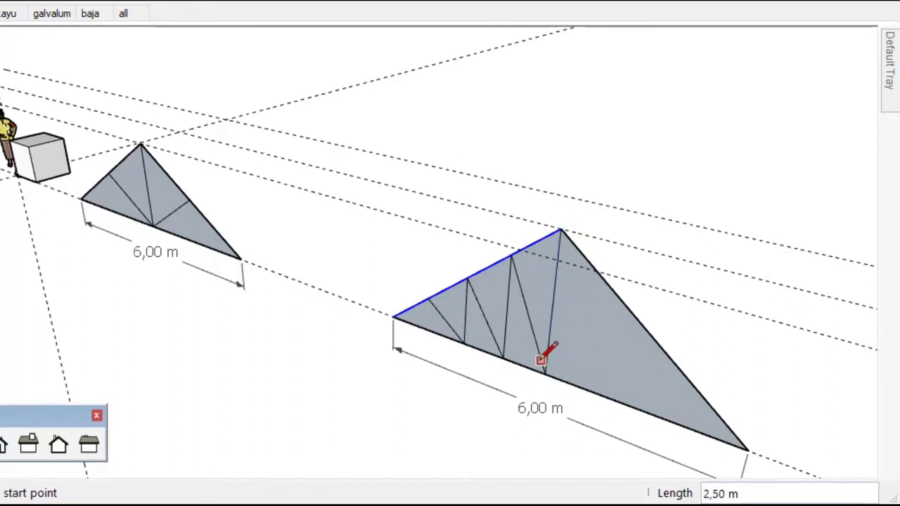
scroll(281, 284, "down", 3)
scroll(301, 286, "down", 3)
key("space")
scroll(328, 291, "up", 4)
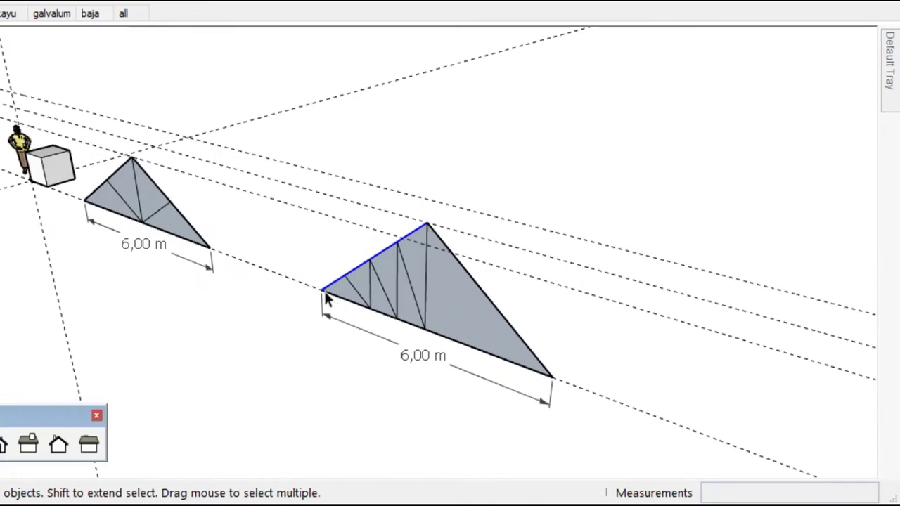
Copy the bottom chord and its dimension another 10 m along
left_click_drag(412, 355, 568, 448)
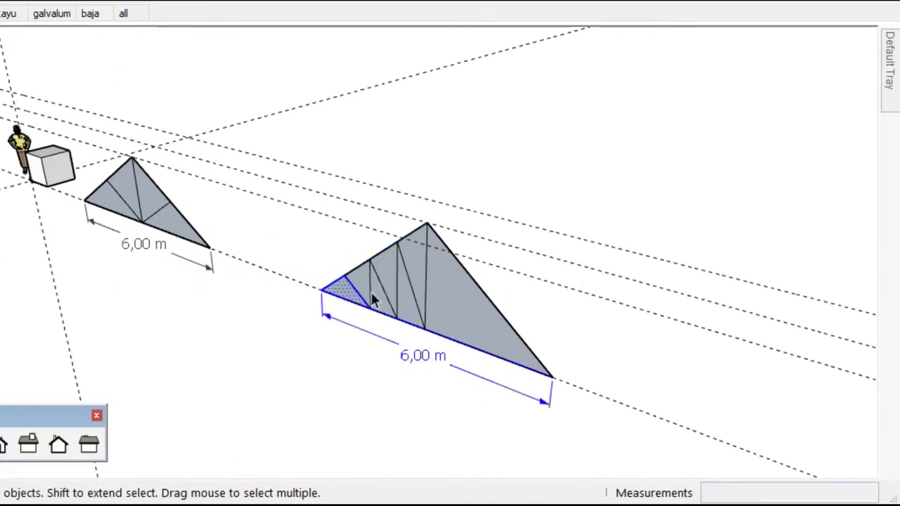
scroll(335, 291, "down", 2)
key("m")
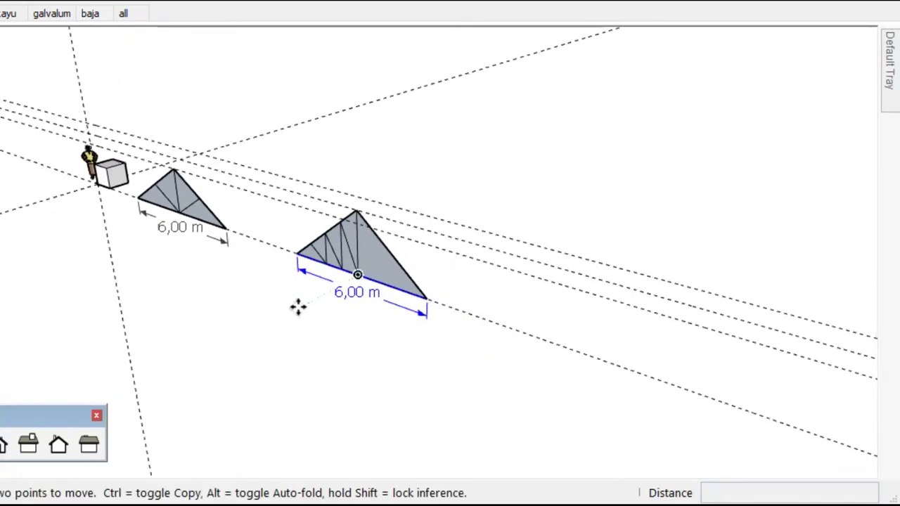
left_click(300, 308)
key("ctrl")
type("0")
key("Return")
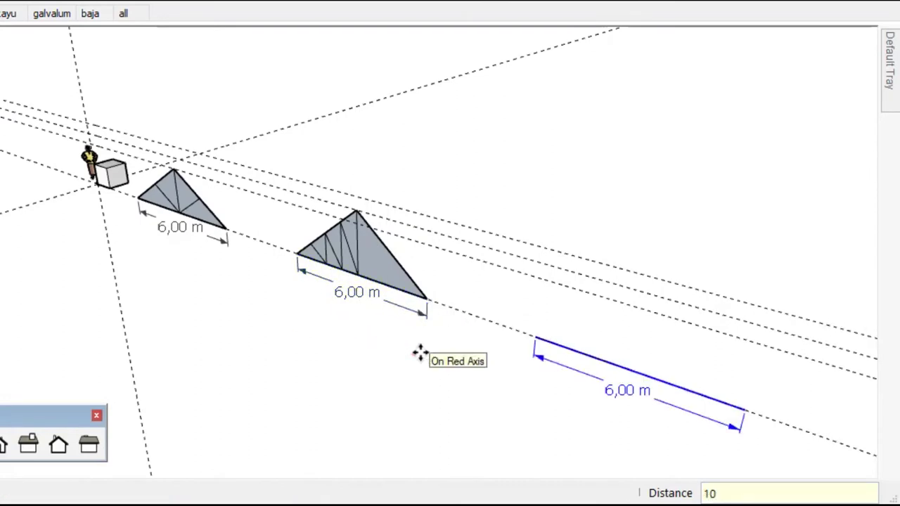
key("space")
Draw the remaining edges to close the third truss into a triangle face
key("l")
left_click(534, 337)
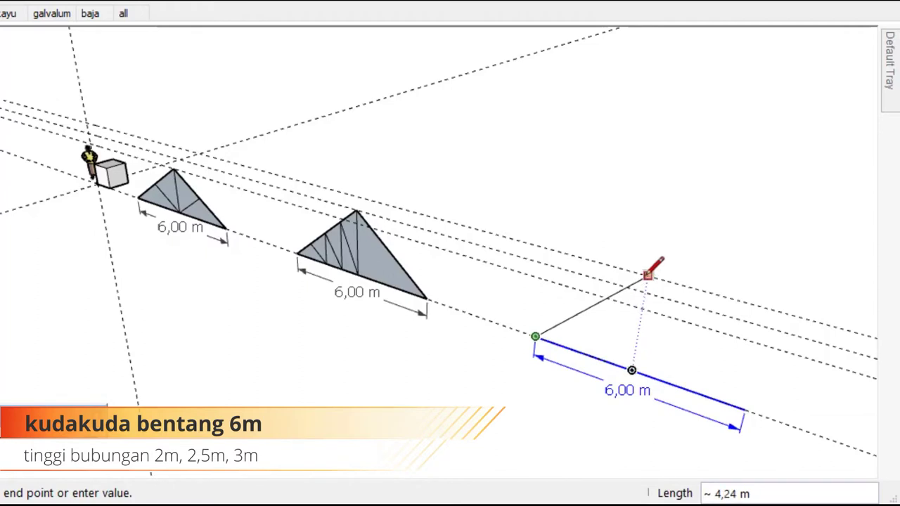
left_click(740, 409)
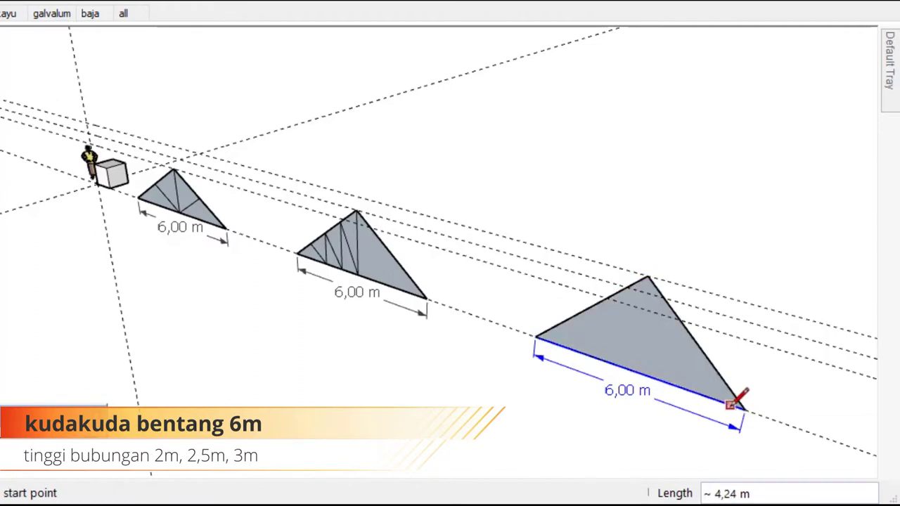
key("space")
Divide the third truss's left rafter into equal segments
right_click(583, 312)
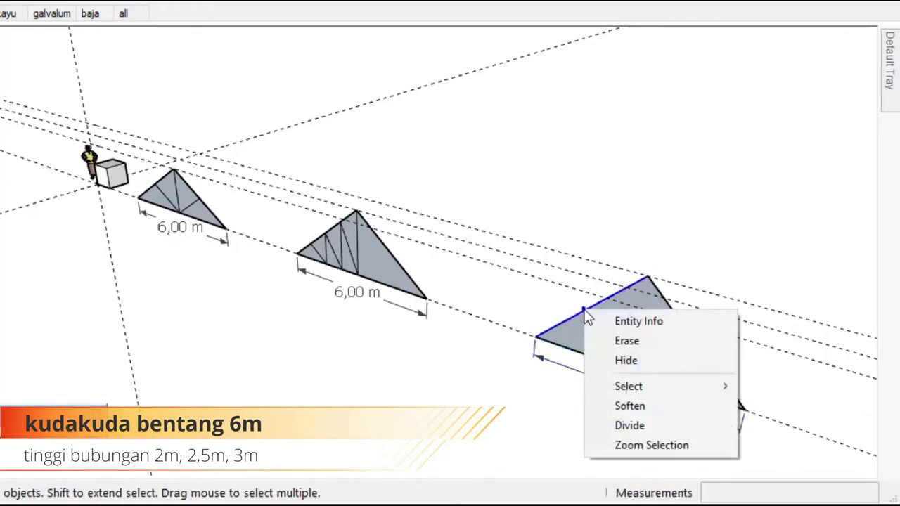
left_click(630, 425)
key("Return")
Erase the dashed guidelines around the new triangle
key("l")
scroll(628, 283, "up", 3)
key("e")
left_click_drag(518, 293, 583, 201)
Draw a trial web from the left rafter to the bottom chord, then remove it
key("l")
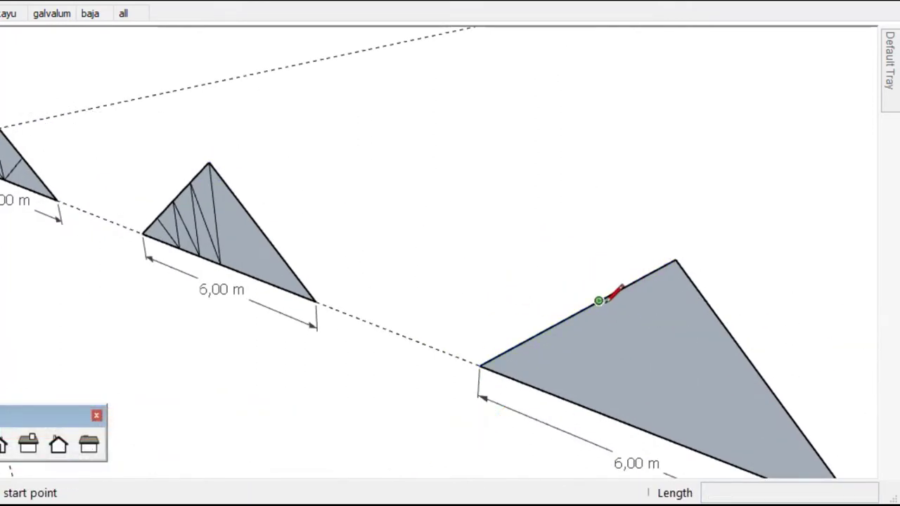
left_click(598, 301)
left_click(534, 337)
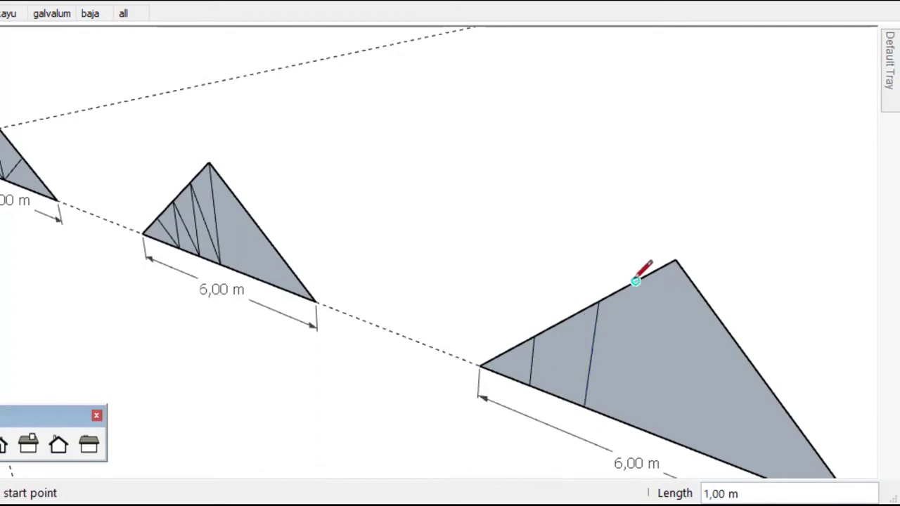
key("e")
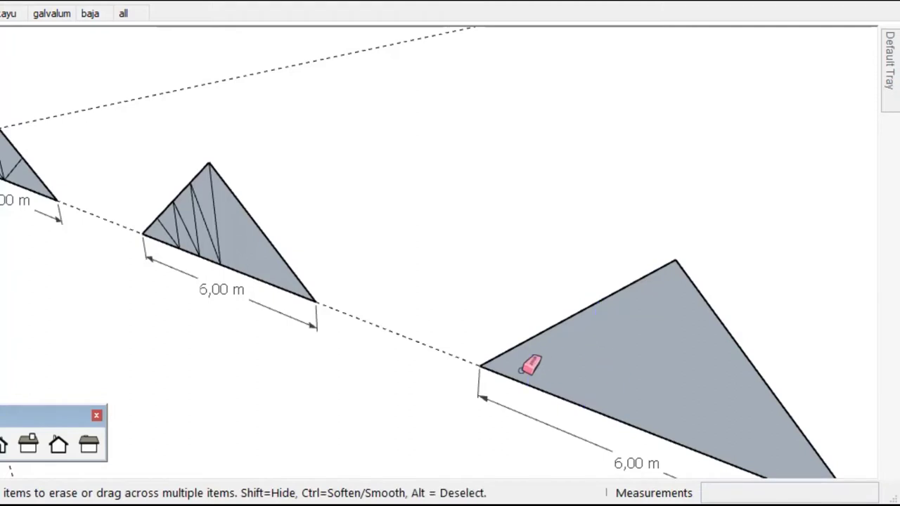
Divide the upper left rafter edge into equal segments
key("space")
left_click(580, 314)
right_click(580, 313)
left_click(630, 427)
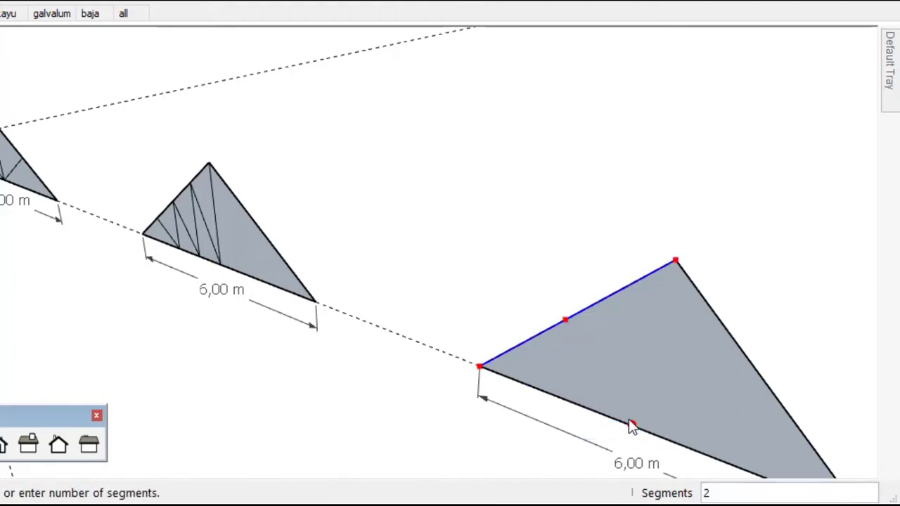
left_click(518, 346)
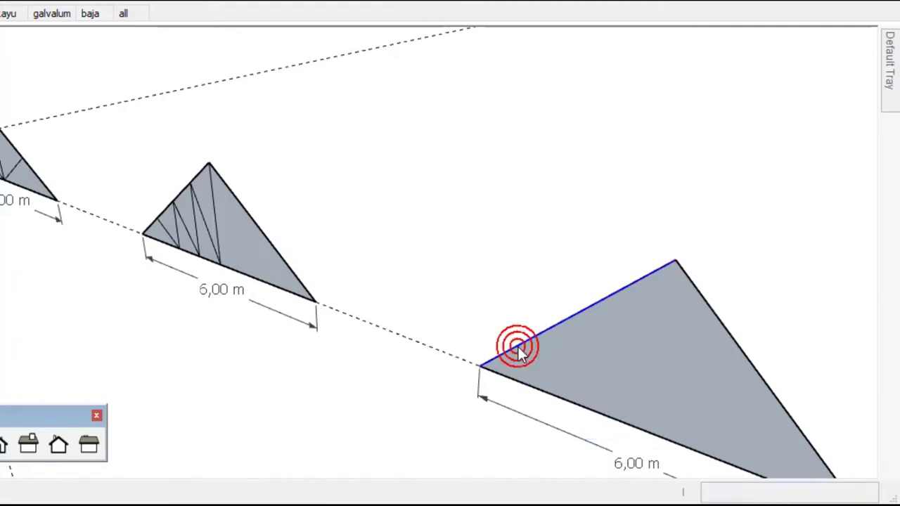
Draw vertical and diagonal webs linking the rafter division points to the bottom chord
key("l")
left_click(617, 290)
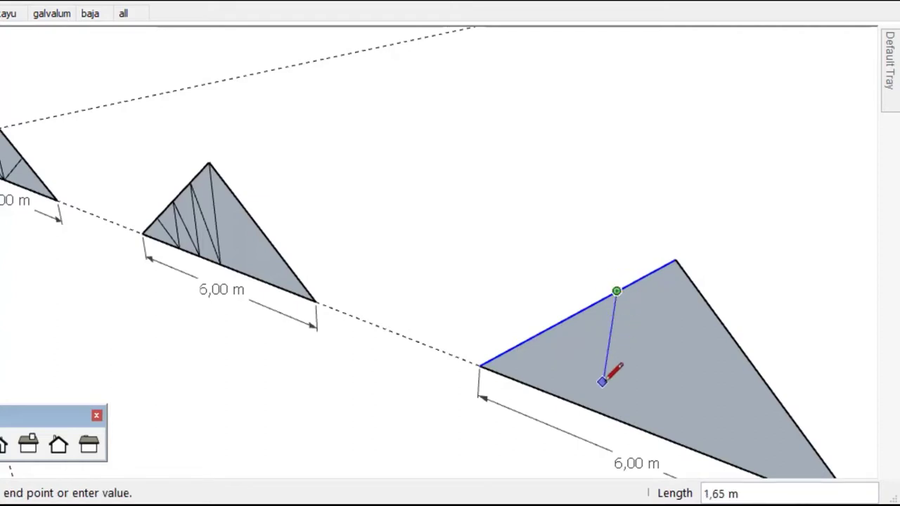
left_click(555, 395)
left_click(518, 343)
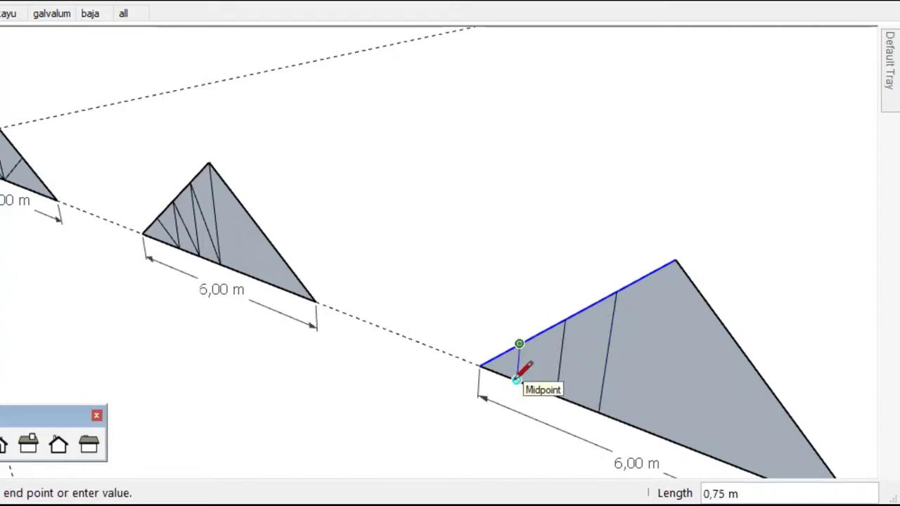
left_click(516, 380)
left_click(676, 262)
left_click(616, 296)
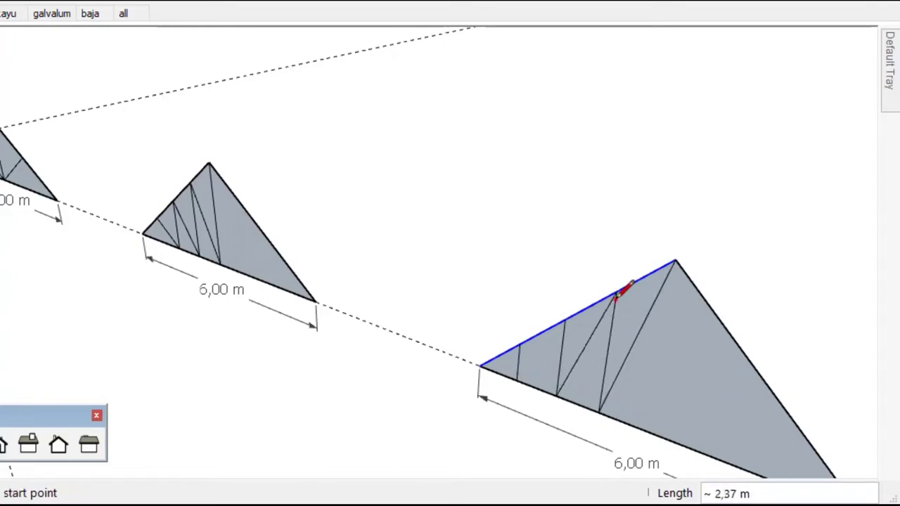
left_click(517, 380)
left_click(565, 319)
key("space")
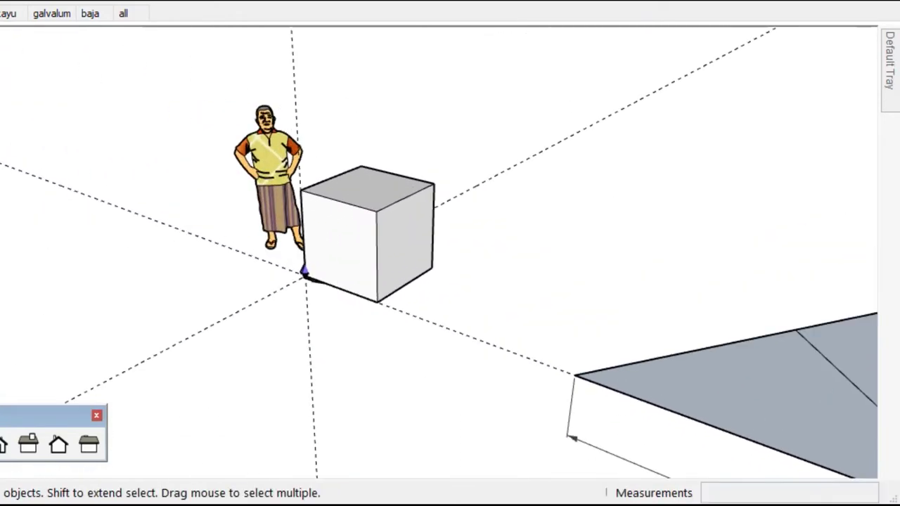
Add height dimensions of 2,00 m, 2,50 m and 3,00 m to the kayu, galvalum and baja trusses
left_click(7, 14)
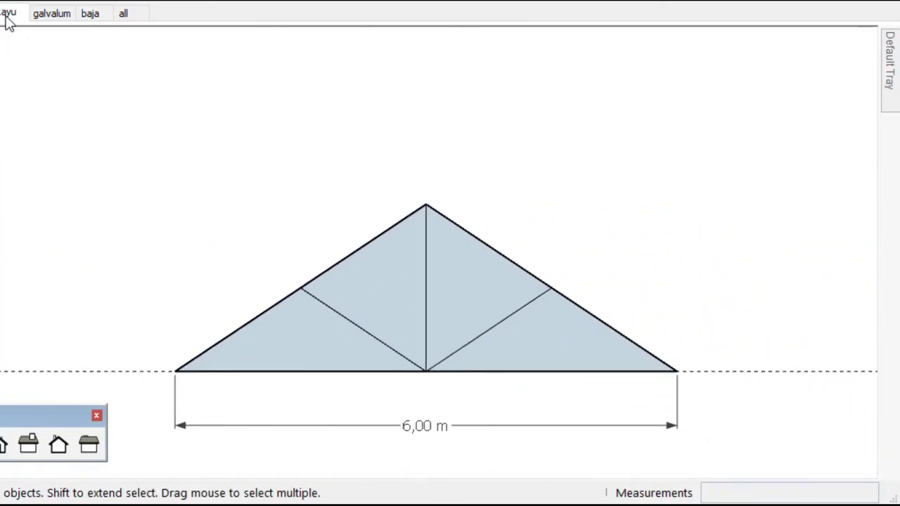
left_click(425, 257)
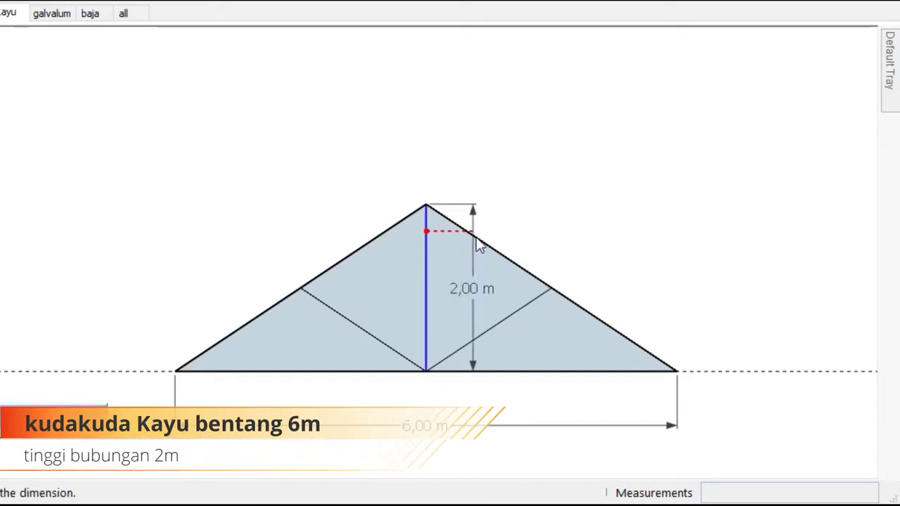
left_click(682, 277)
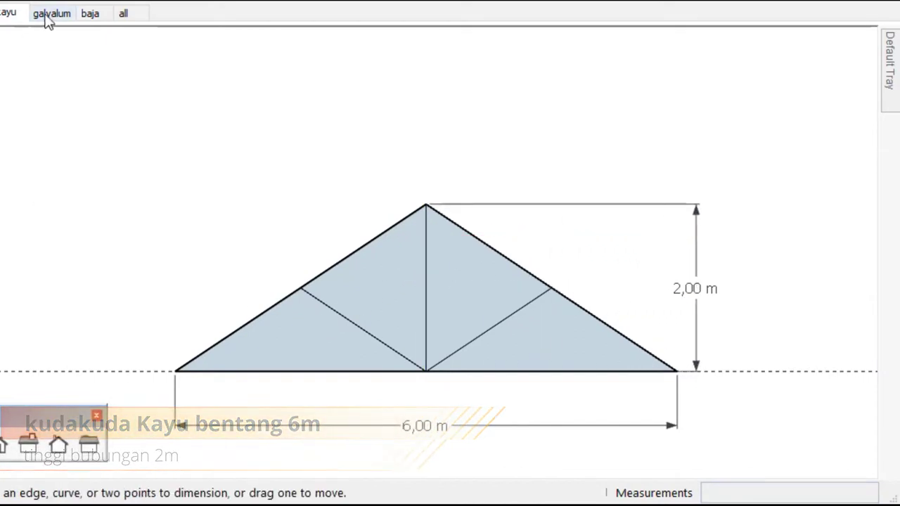
left_click(48, 13)
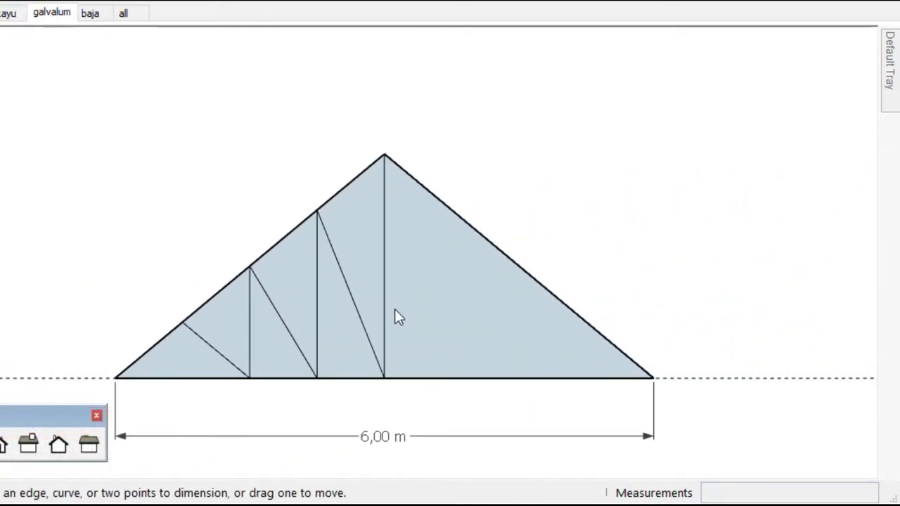
left_click(385, 316)
left_click(684, 355)
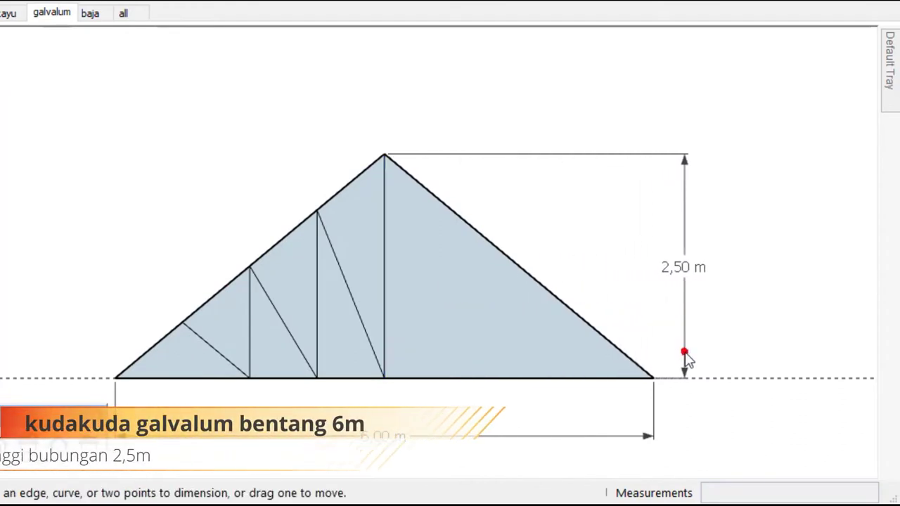
left_click(99, 14)
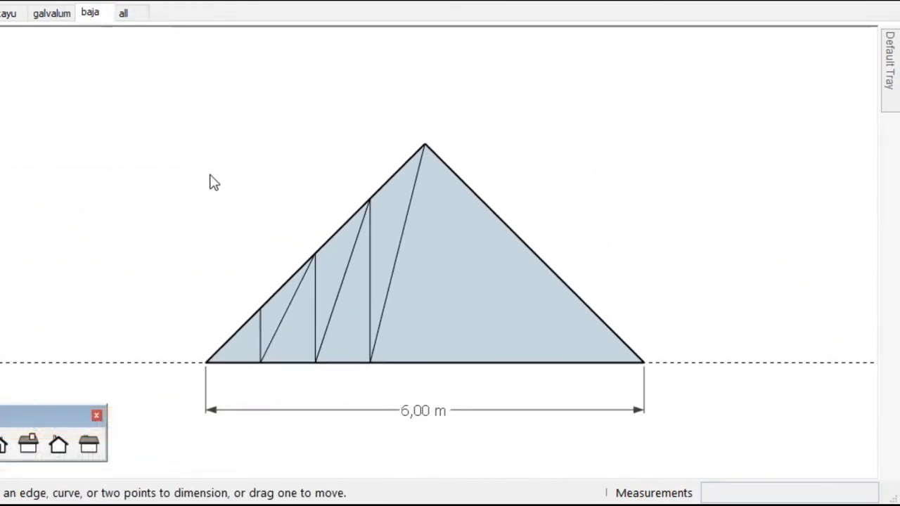
left_click(424, 144)
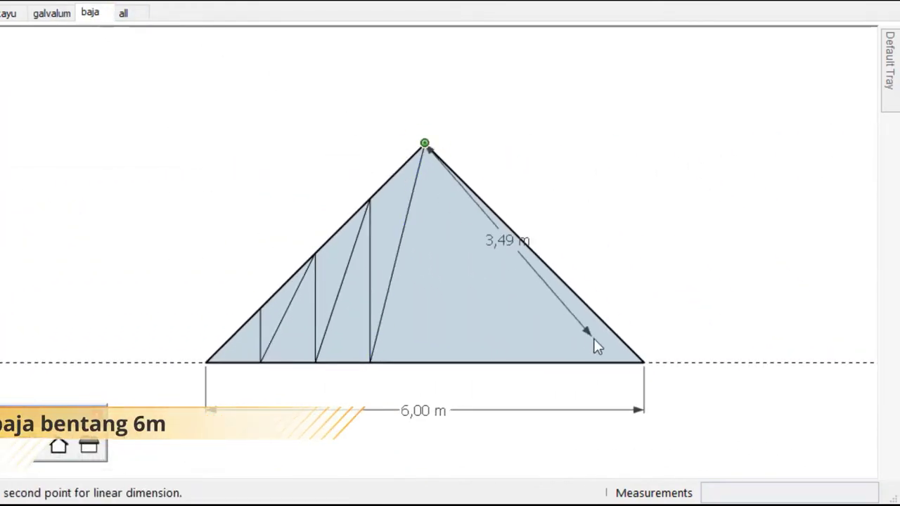
left_click(643, 362)
left_click(707, 365)
key("space")
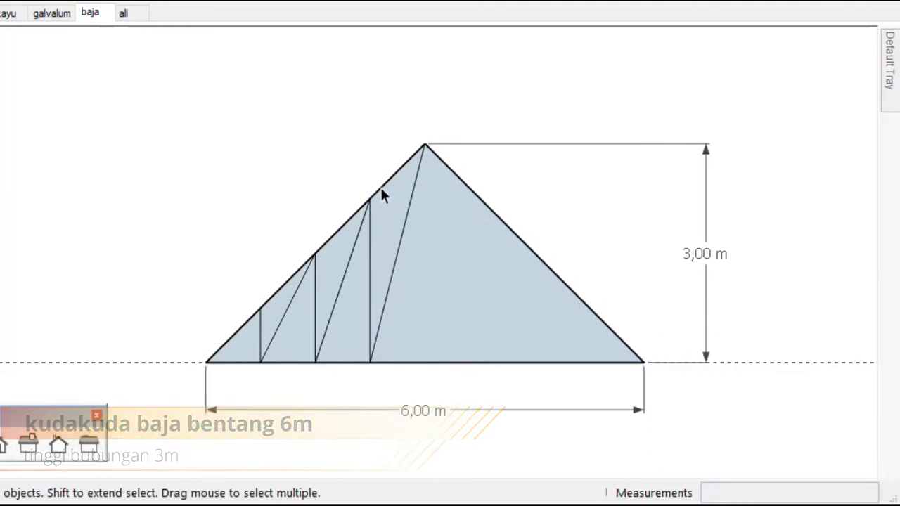
Dimension the upper rafter segments: 1,06 m on baja, 0,98 m on galvalum, 1,80 m on kayu
left_click(385, 185)
left_click(359, 177)
left_click(60, 21)
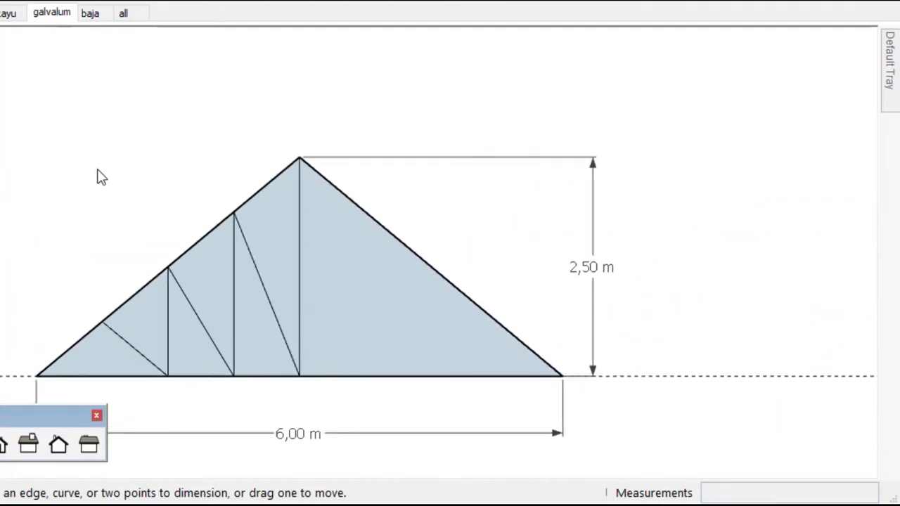
left_click(338, 192)
left_click(312, 180)
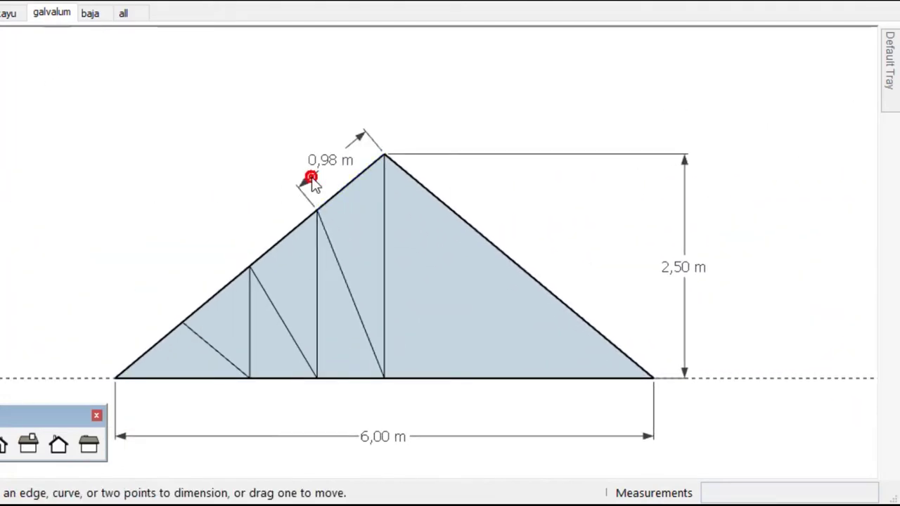
left_click(4, 15)
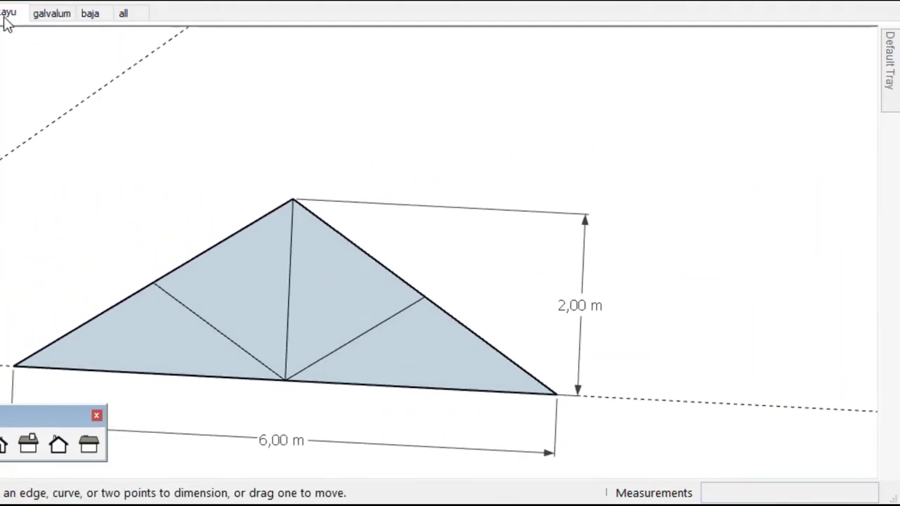
left_click(341, 262)
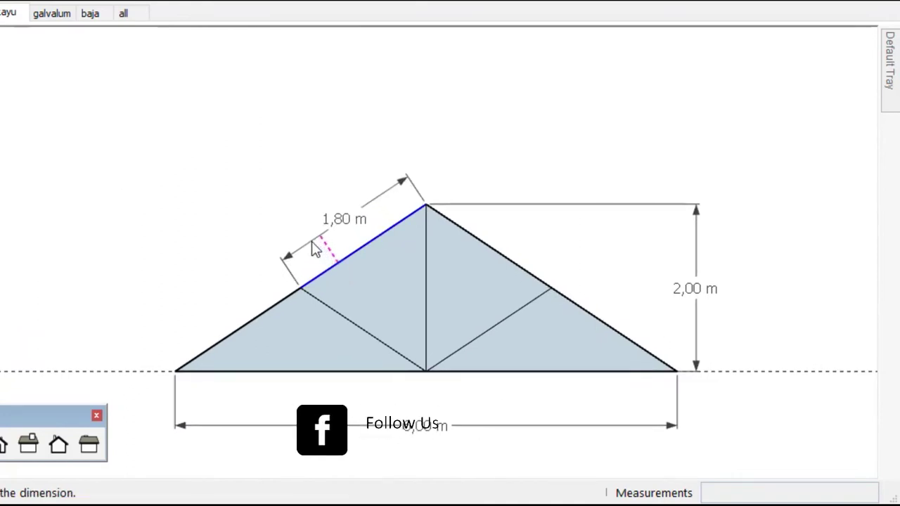
left_click(316, 247)
scroll(161, 215, "down", 3)
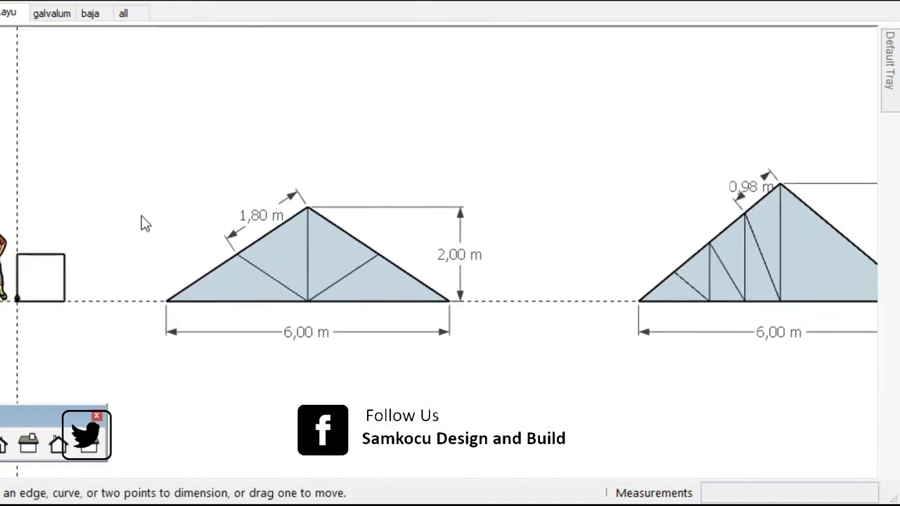
left_click(54, 14)
Select the galvalum truss's web members and copy them 4 m upward
mouse_move(398, 359)
left_mouse_down()
mouse_move(250, 341)
mouse_move(186, 348)
left_mouse_up()
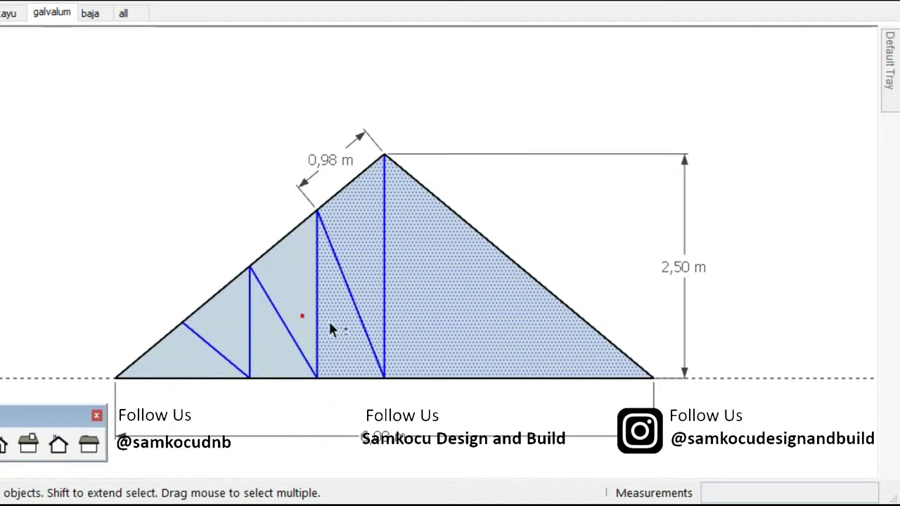
scroll(404, 366, "down", 3)
scroll(405, 361, "down", 1)
key("m")
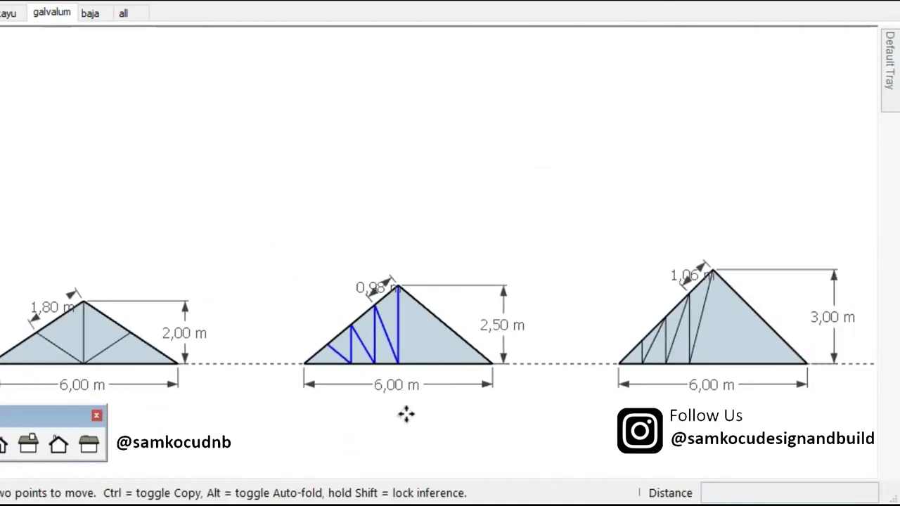
left_click(404, 399)
key("ctrl")
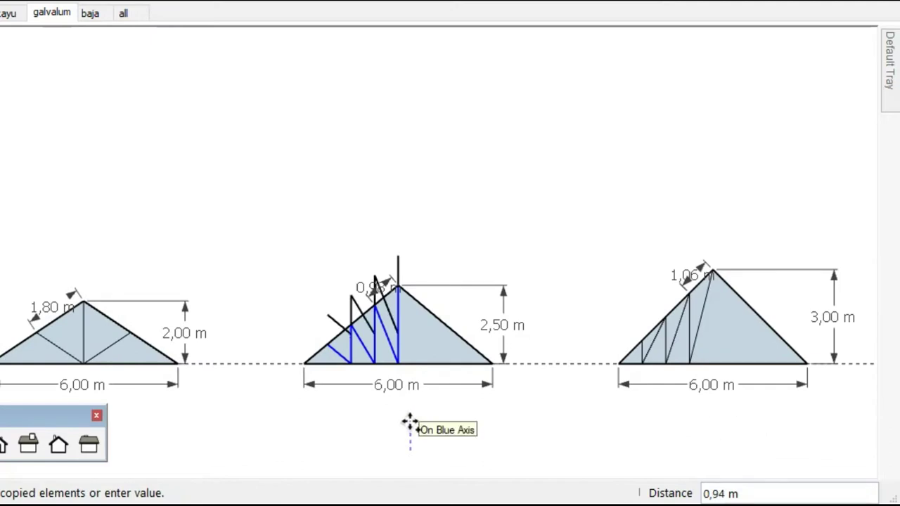
type("4")
key("Return")
Flip the web copy with a -1 scale and move it 4 m down into the right half
key("s")
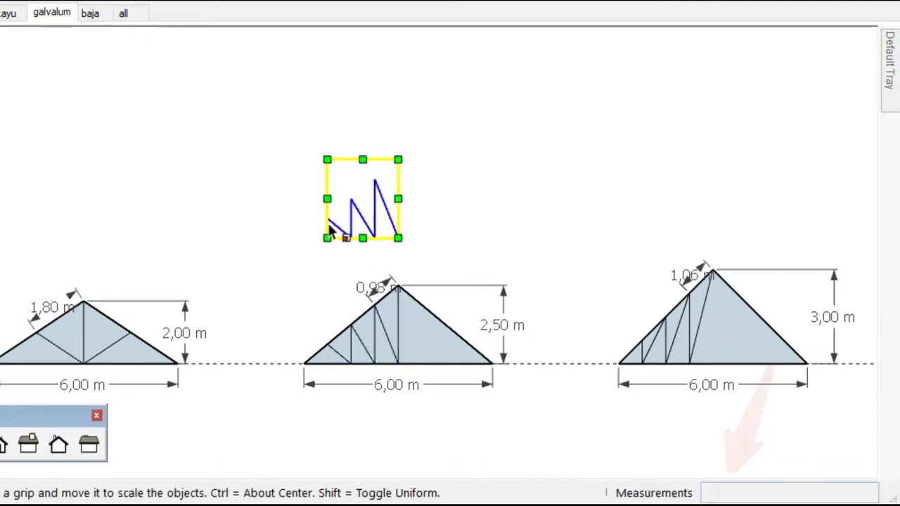
left_click(328, 199)
type("-1")
key("Return")
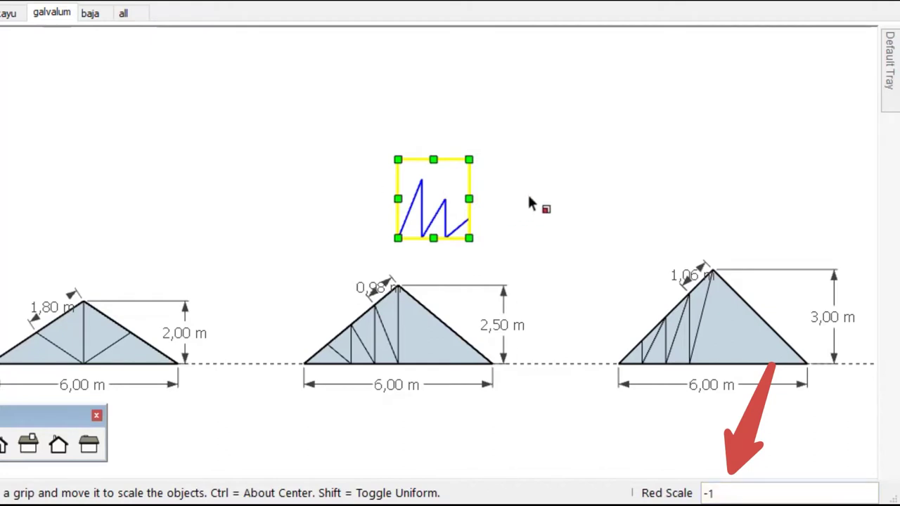
key("m")
left_click(548, 170)
type("4")
key("Return")
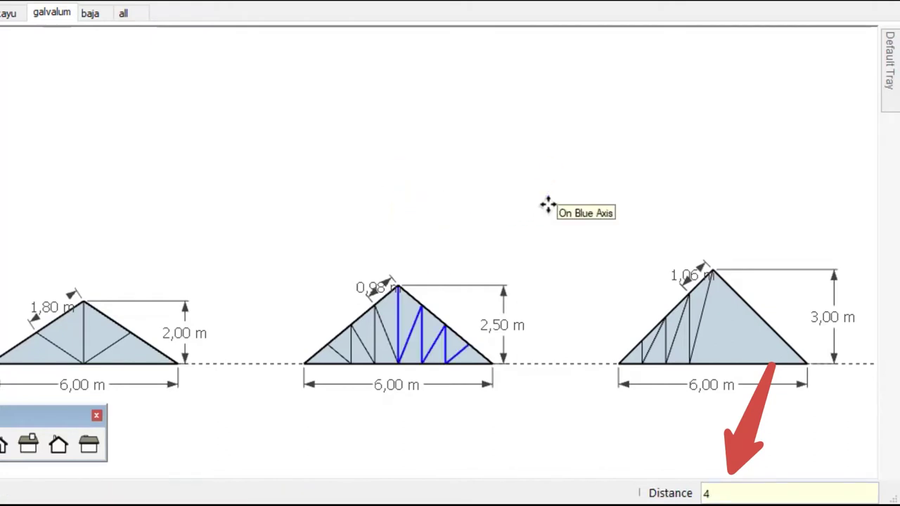
key("space")
left_click(554, 406)
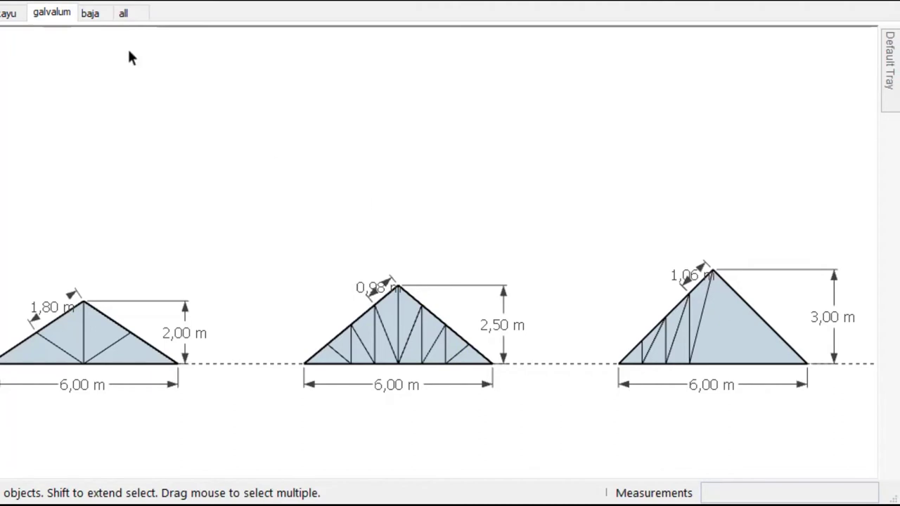
left_click(90, 13)
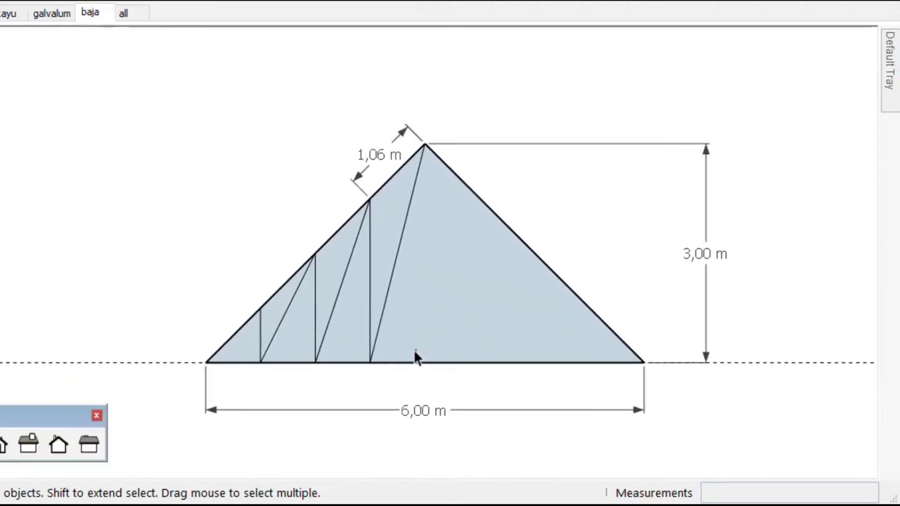
Select the baja truss's left-side webs, excluding the large face, and copy them 4 m up
left_click_drag(416, 350, 254, 335)
left_click(435, 309, "shift")
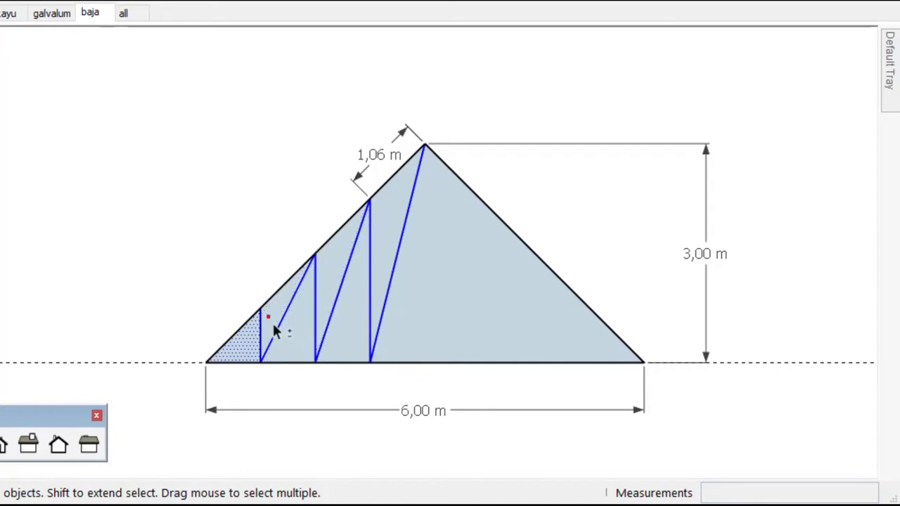
scroll(410, 402, "down", 3)
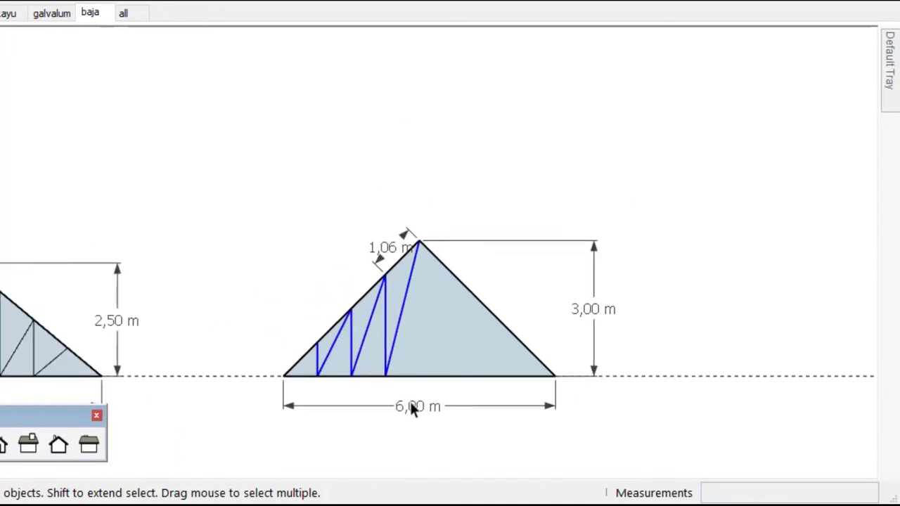
scroll(620, 438, "down", 2)
key("m")
key("ctrl")
left_click(665, 373)
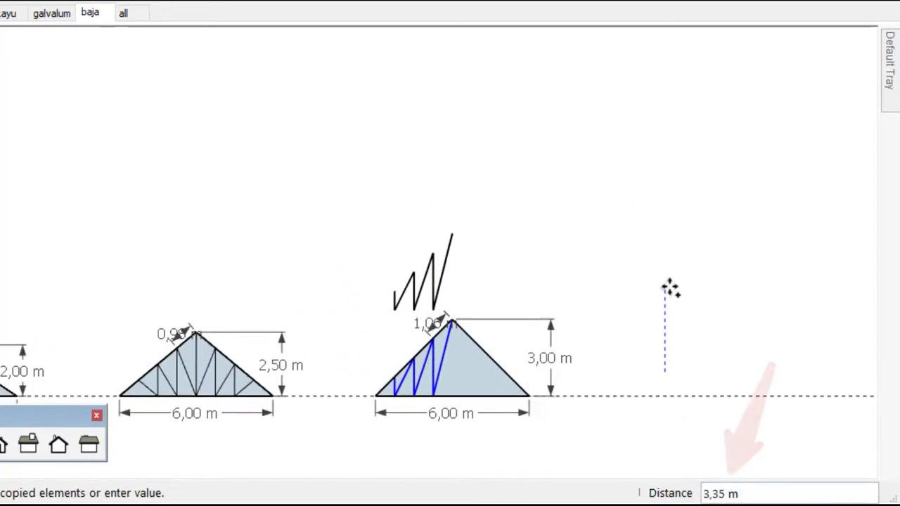
type("4")
key("Return")
Mirror the copied webs and move them 4 m down into the truss's right half
key("s")
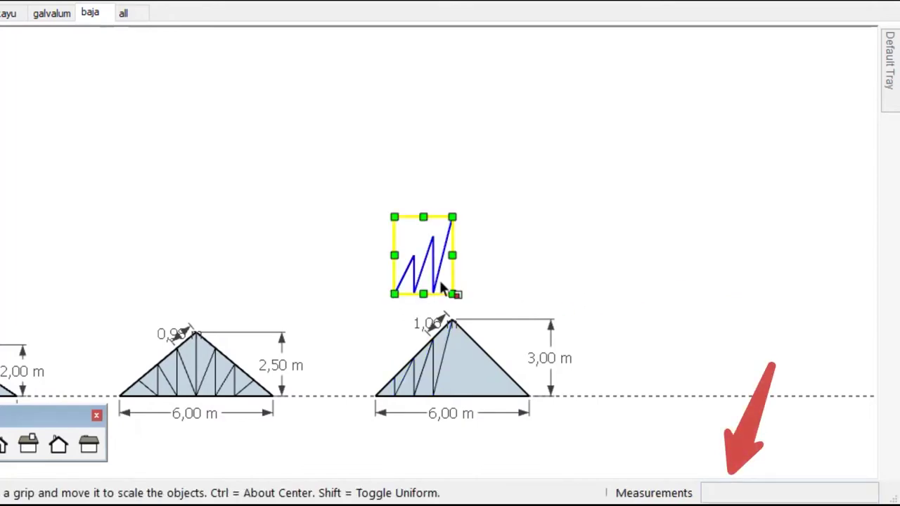
left_click(392, 255)
key("Return")
key("m")
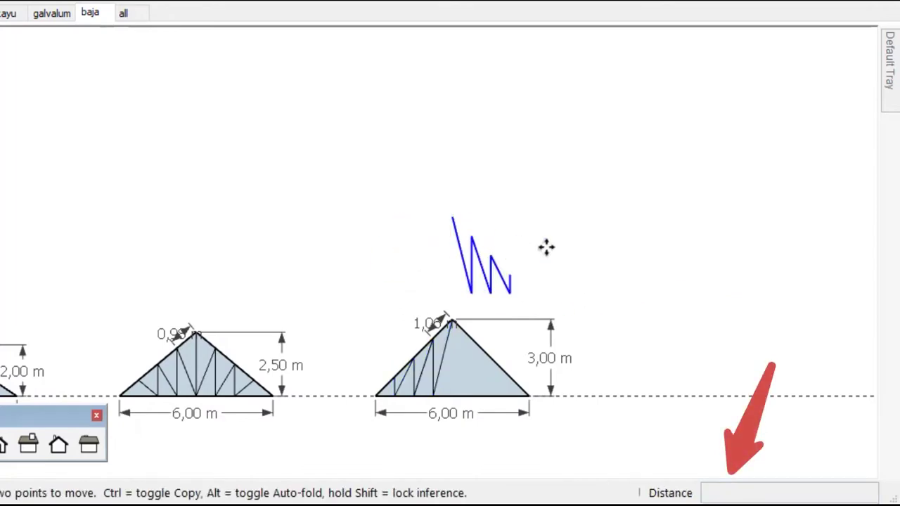
left_click(640, 238)
type("4")
key("Return")
key("space")
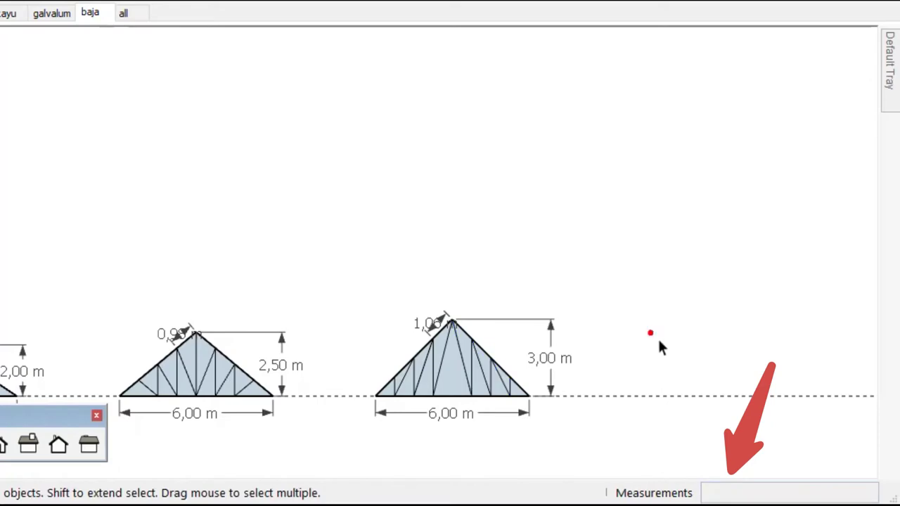
key("Page_Down")
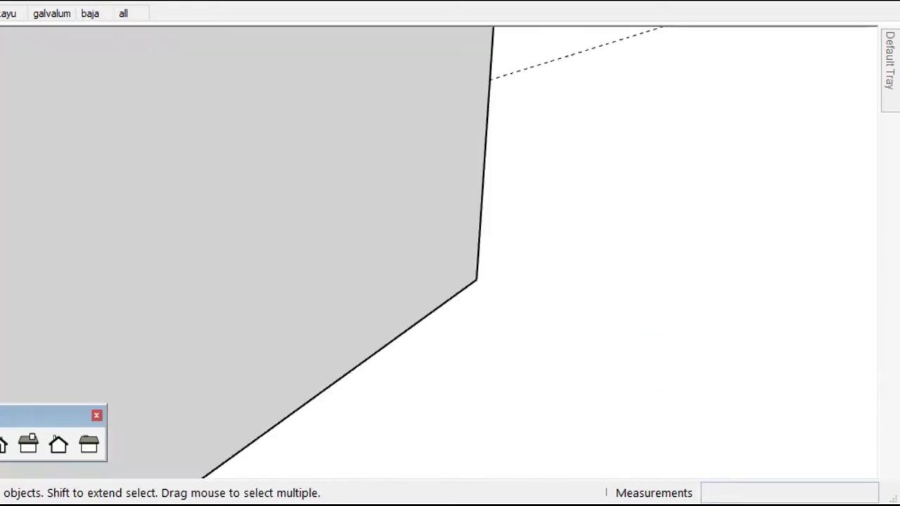
In the all scene, erase the 2,00 m height and other dimensions from the kayu truss
left_click(7, 14)
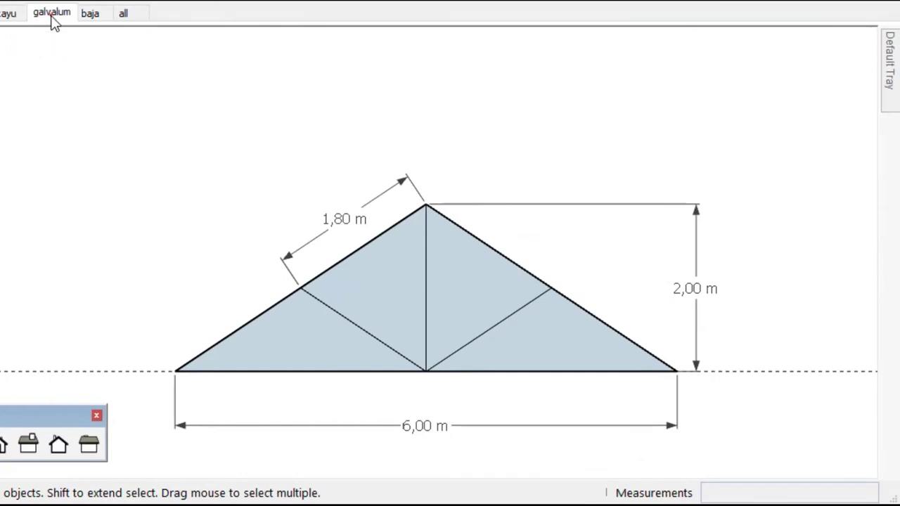
left_click(53, 15)
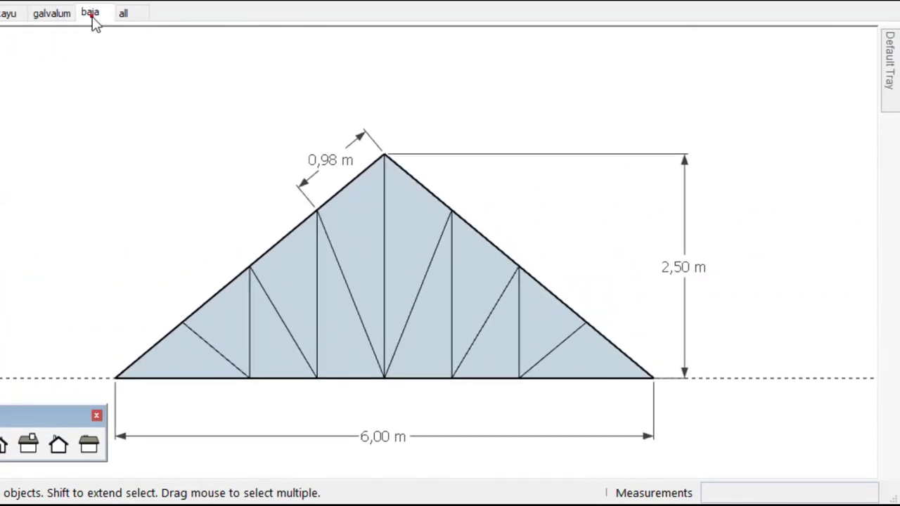
left_click(92, 19)
left_click(124, 17)
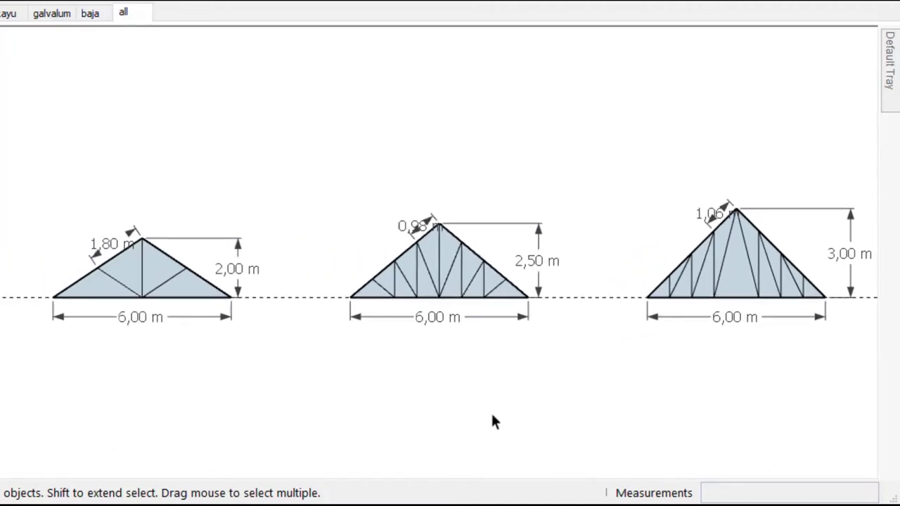
key("e")
left_click(243, 264)
left_click_drag(242, 253, 129, 226)
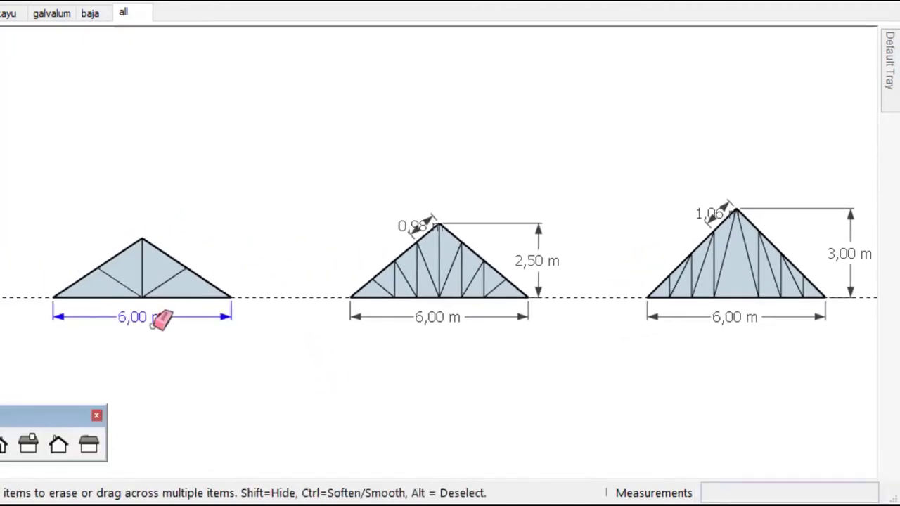
Switch the camera to perspective at an oblique angle and zoom in on the trusses
left_click_drag(206, 301, 175, 267)
key("space")
left_click(28, 5)
left_click(70, 96)
scroll(260, 294, "up", 3)
scroll(195, 239, "up", 3)
scroll(187, 233, "up", 2)
Group the roof face and its connected geometry at the truss's left end
middle_click_drag(90, 237, 351, 241)
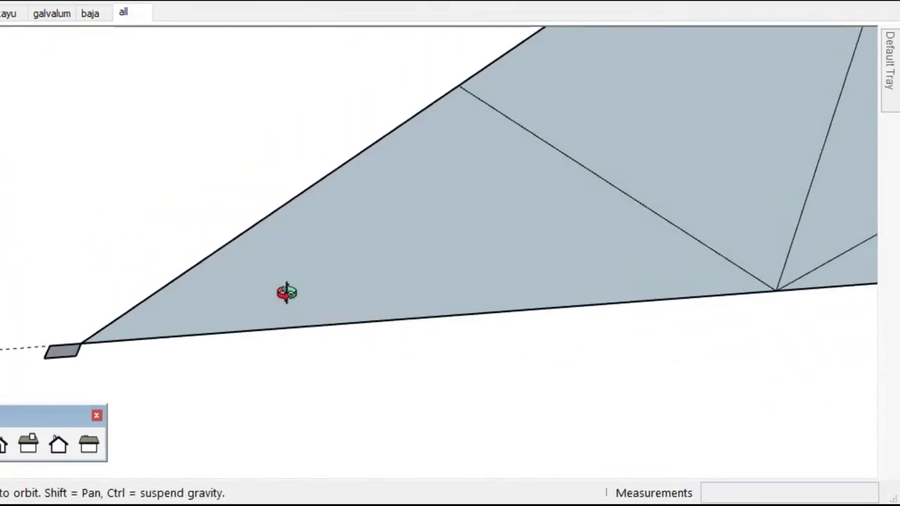
triple_click(358, 228)
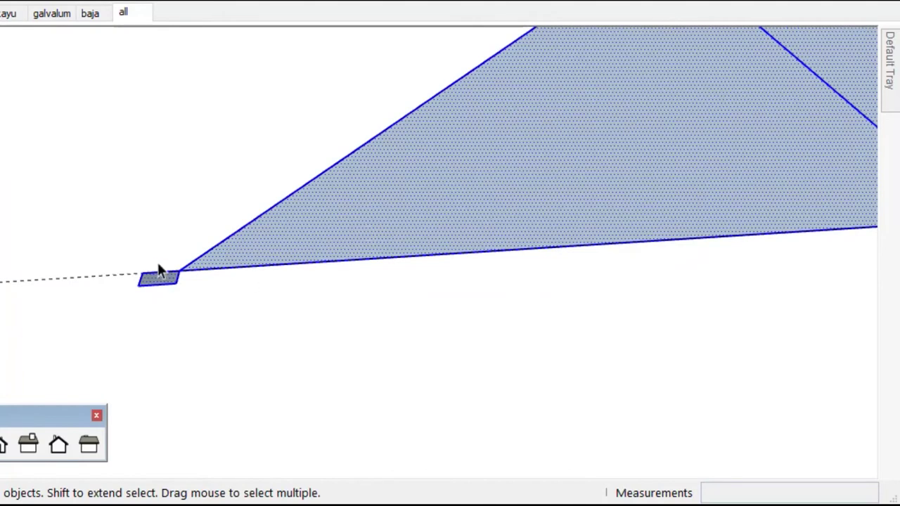
right_click(283, 225)
left_click(351, 375)
scroll(175, 281, "up", 2)
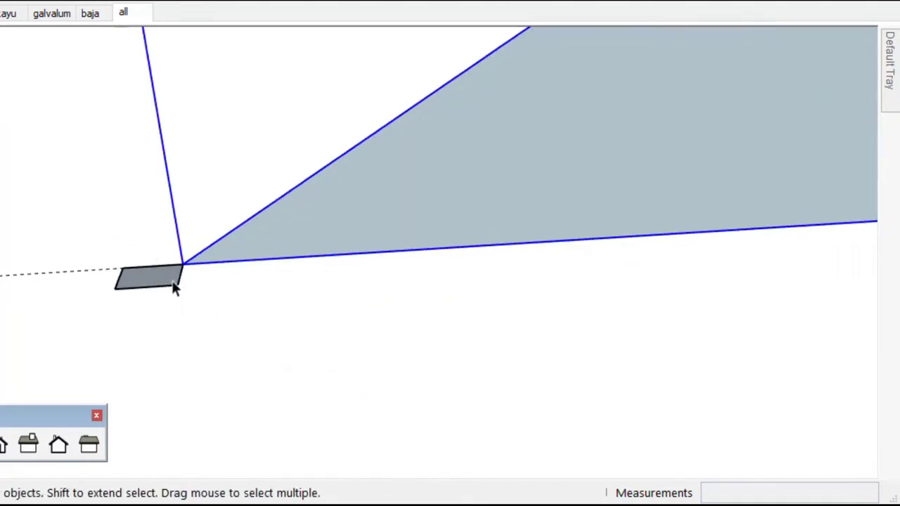
scroll(153, 284, "up", 2)
Rotate the small cross-section block 90° upright about its corner
left_click(2, 309)
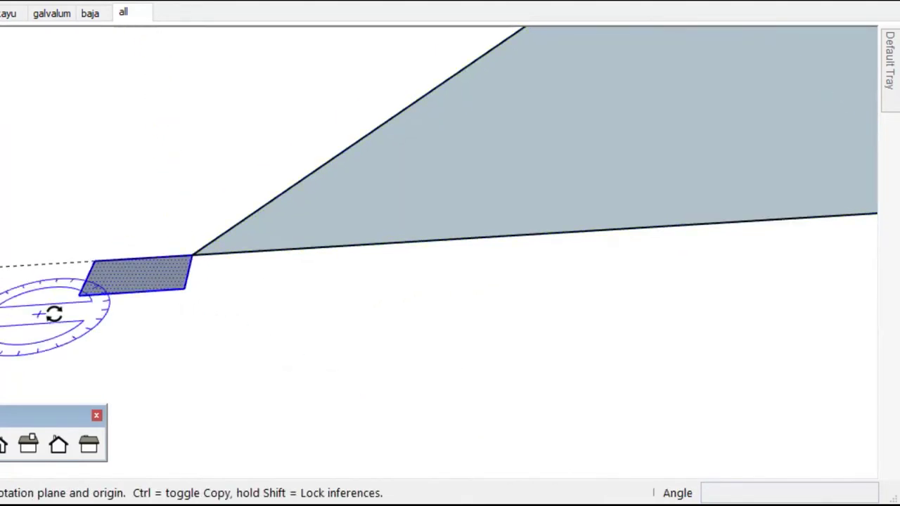
scroll(190, 267, "up", 2)
left_click(188, 234)
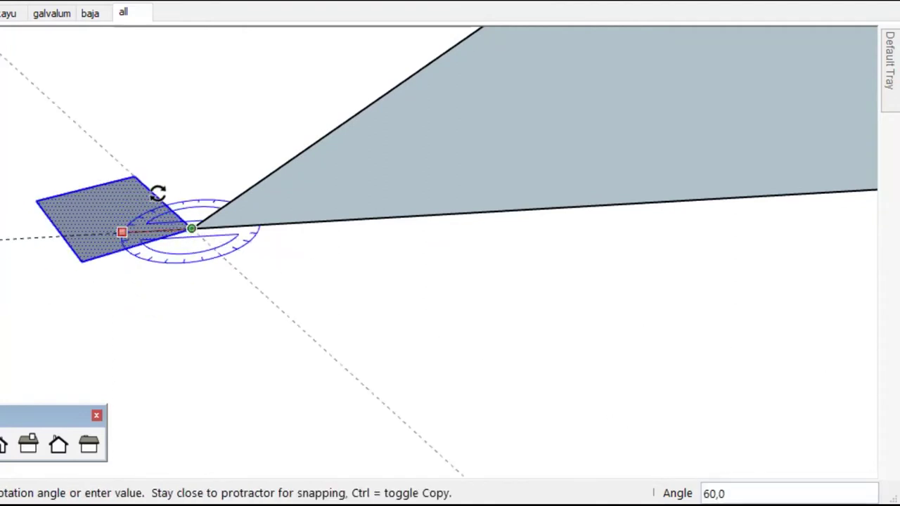
key("Escape")
key("space")
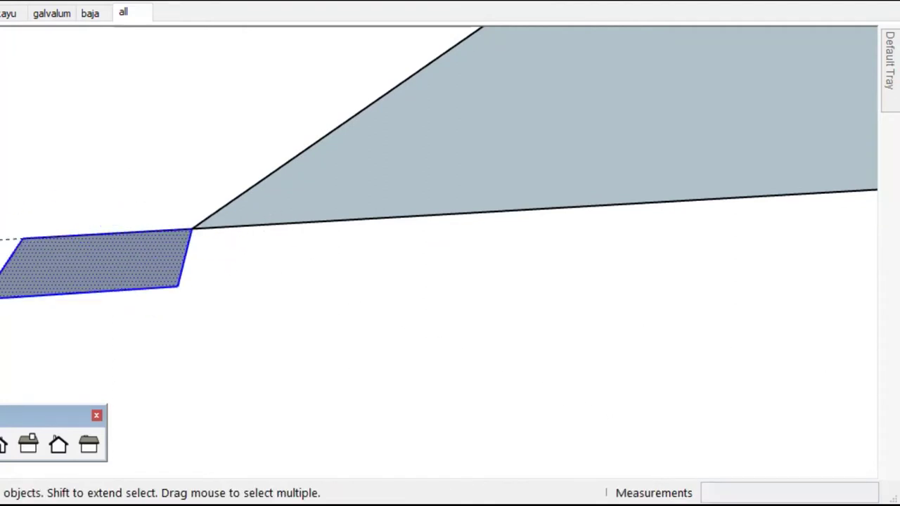
key("q")
left_click(191, 228)
left_click(111, 232)
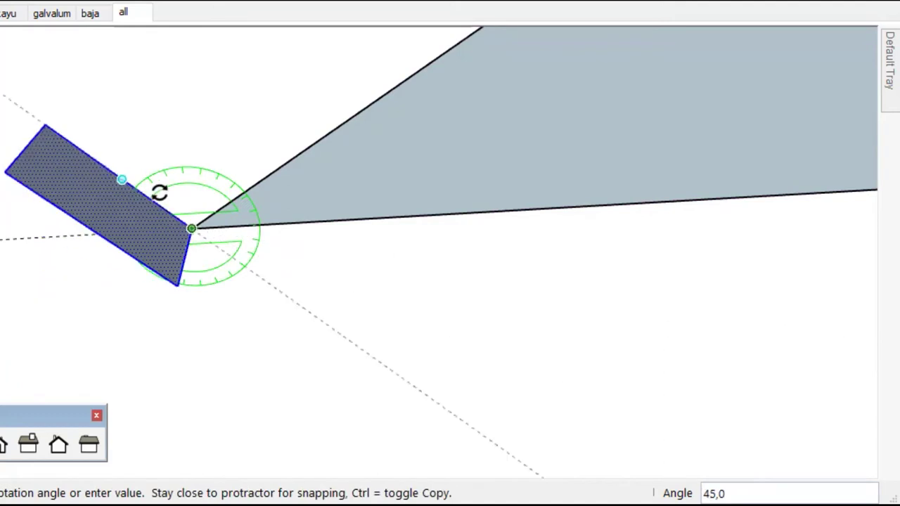
left_click(171, 185)
key("space")
left_click(96, 288)
mouse_move(95, 288)
middle_mouse_down()
mouse_move(241, 244)
mouse_move(219, 258)
middle_mouse_up()
Push/Pull the block face along the truss base to the far corner to form the bottom-chord beam
key("p")
left_click(210, 256)
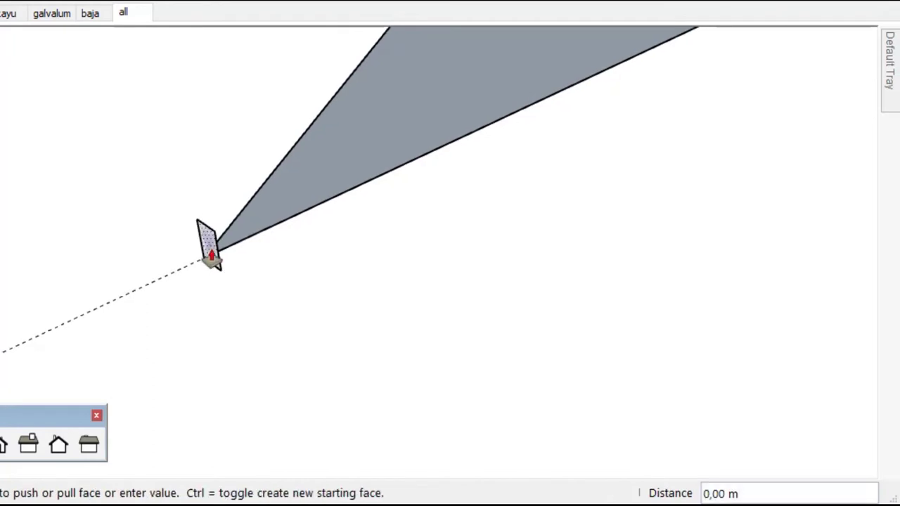
scroll(637, 57, "up", 3)
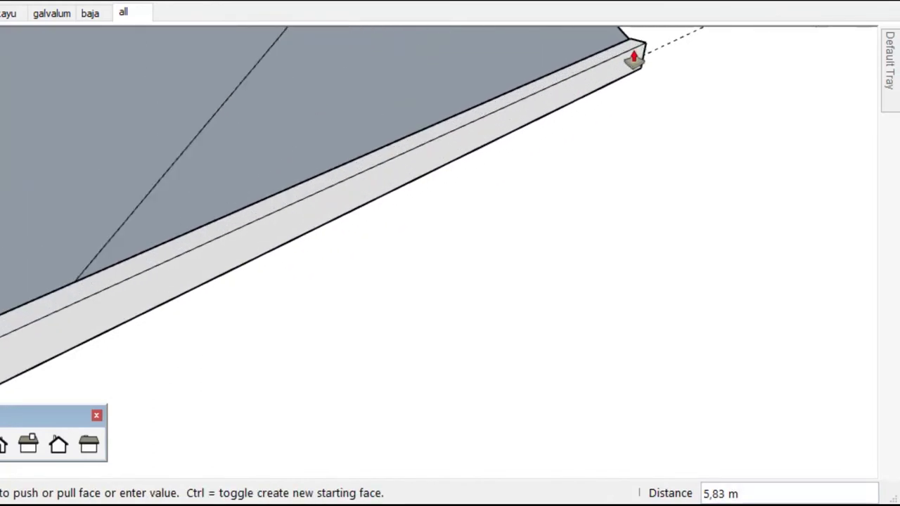
mouse_move(631, 72)
middle_mouse_down()
mouse_move(180, 124)
mouse_move(133, 80)
middle_mouse_up()
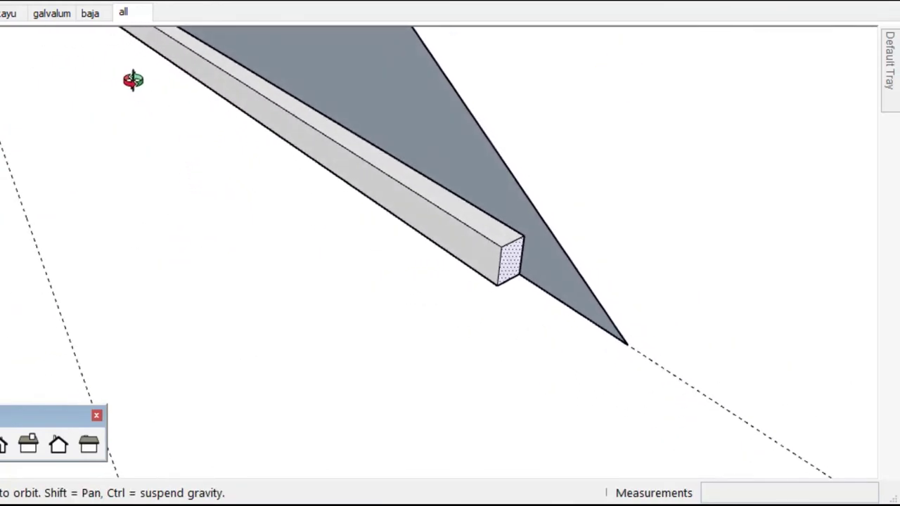
left_click(587, 312)
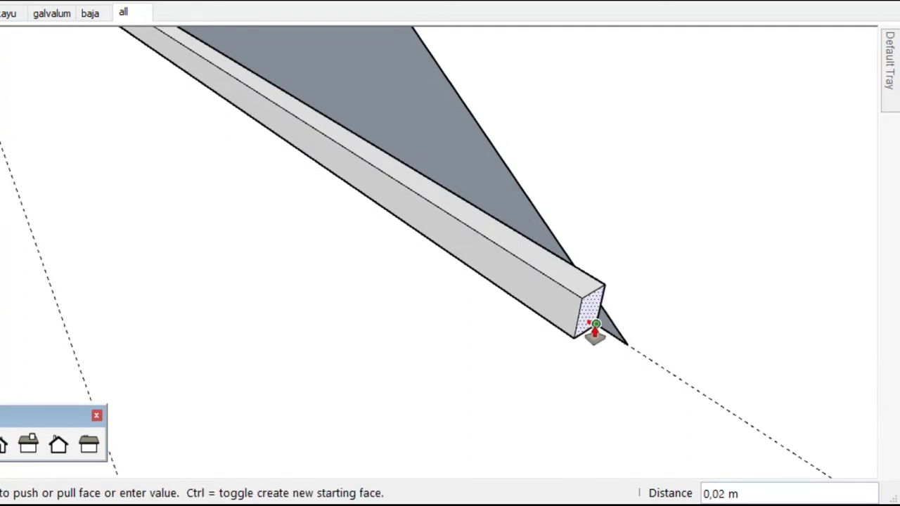
key("space")
Select the whole bottom-chord beam and make it a group
mouse_move(488, 396)
middle_mouse_down()
mouse_move(470, 337)
mouse_move(568, 344)
mouse_move(267, 281)
mouse_move(375, 308)
mouse_move(373, 263)
mouse_move(293, 227)
mouse_move(386, 234)
mouse_move(5, 320)
middle_mouse_up()
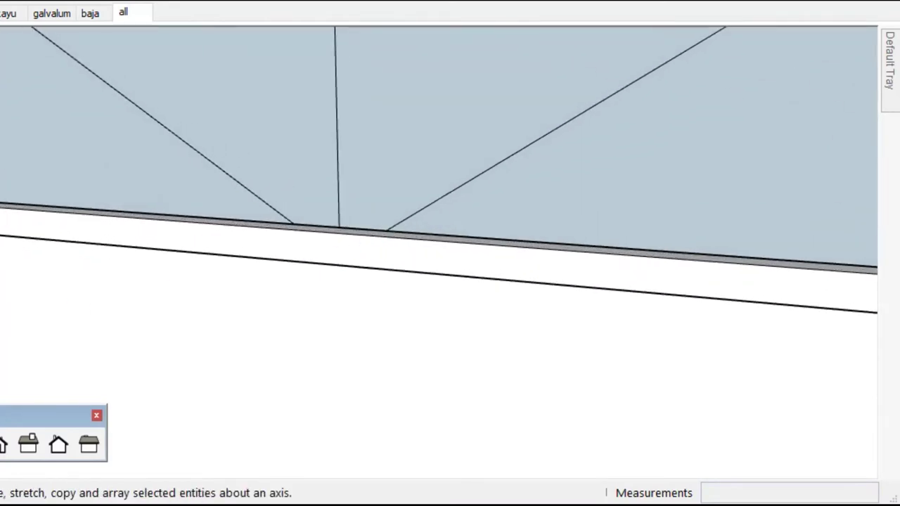
mouse_move(131, 353)
middle_mouse_down()
mouse_move(558, 386)
mouse_move(331, 370)
mouse_move(373, 345)
mouse_move(494, 344)
middle_mouse_up()
left_click(500, 207)
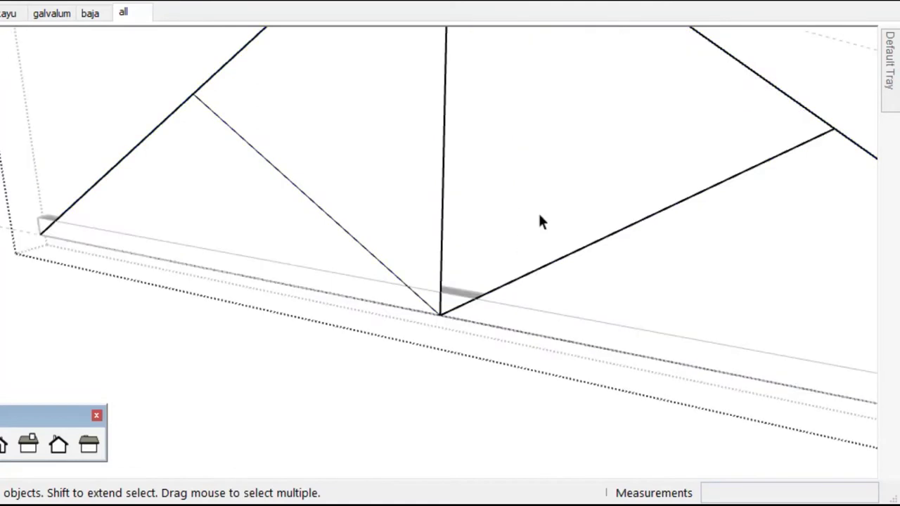
middle_click_drag(364, 277, 190, 362)
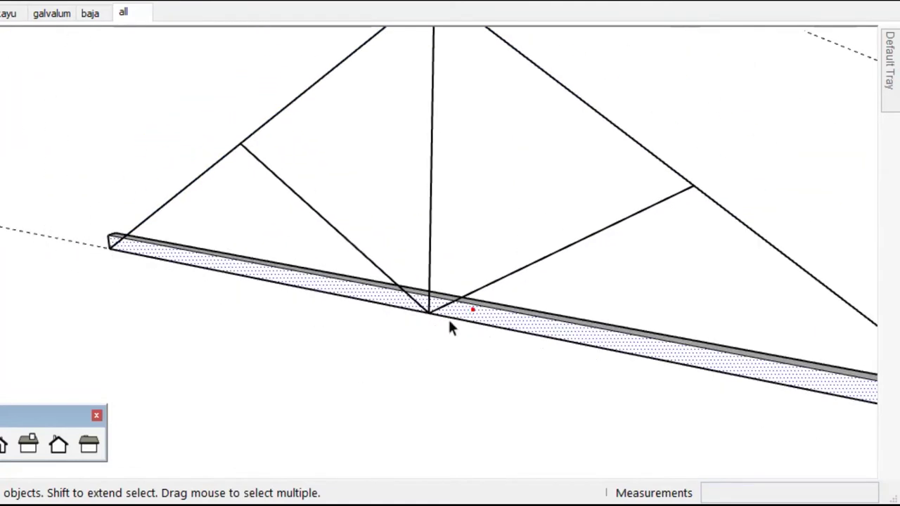
scroll(415, 317, "up", 3)
triple_click(262, 248)
right_click(262, 247)
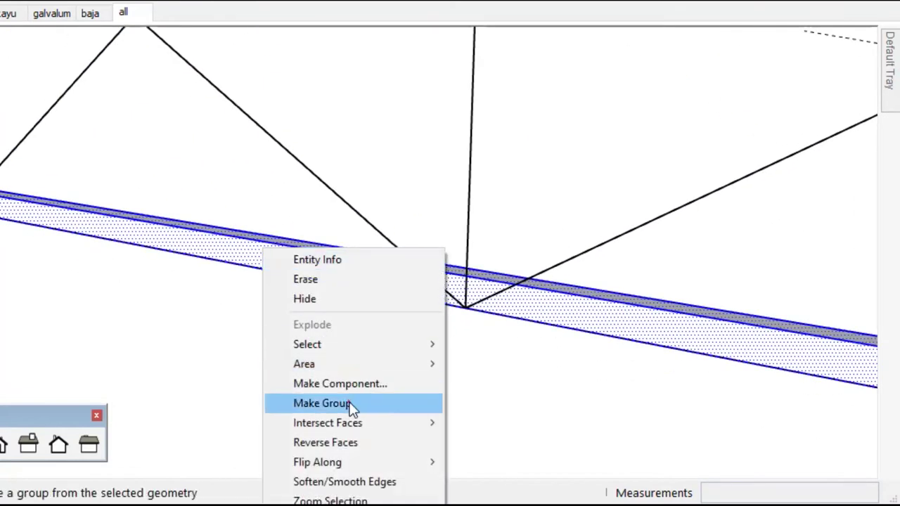
left_click(351, 408)
Rotate the beam under the peak 90° about its lower vertex so it stands vertical
middle_click_drag(65, 363, 77, 330)
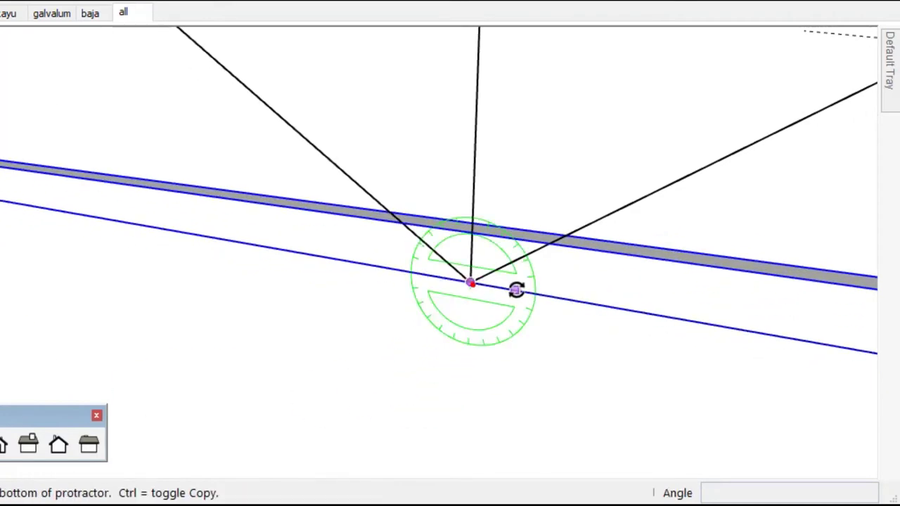
left_click(539, 293)
left_click(498, 207)
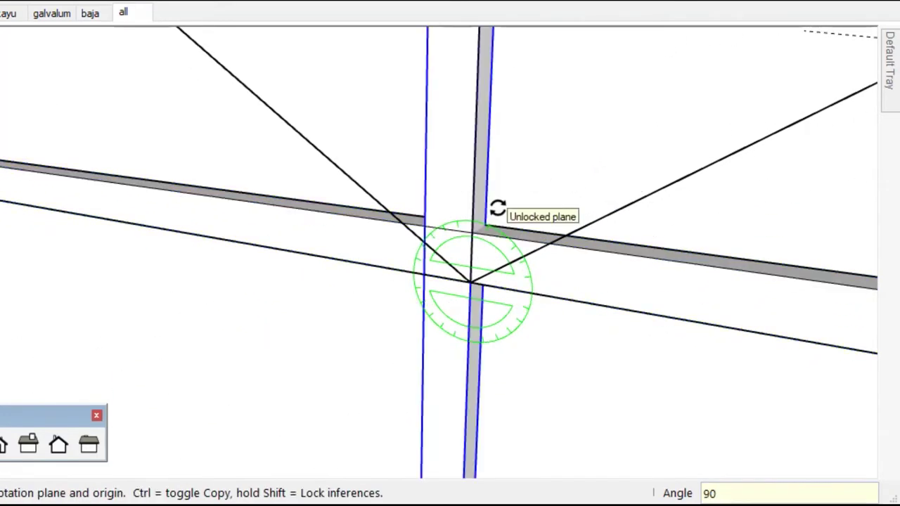
scroll(452, 265, "down", 2)
scroll(466, 262, "up", 4)
Copy the vertical beam 0,06 m to the right
key("m")
mouse_move(426, 268)
middle_mouse_down()
mouse_move(532, 286)
mouse_move(509, 263)
middle_mouse_up()
left_click(557, 273)
key("ctrl")
left_click(576, 272)
scroll(552, 293, "down", 2)
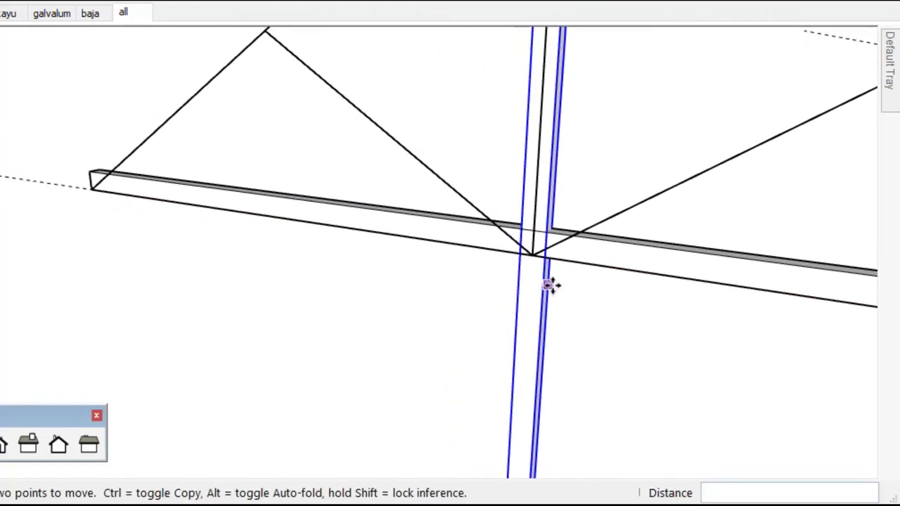
scroll(490, 213, "down", 3)
scroll(490, 213, "down", 2)
key("space")
Shorten the vertical beam by pulling its bottom face upward inside its group
double_click(498, 378)
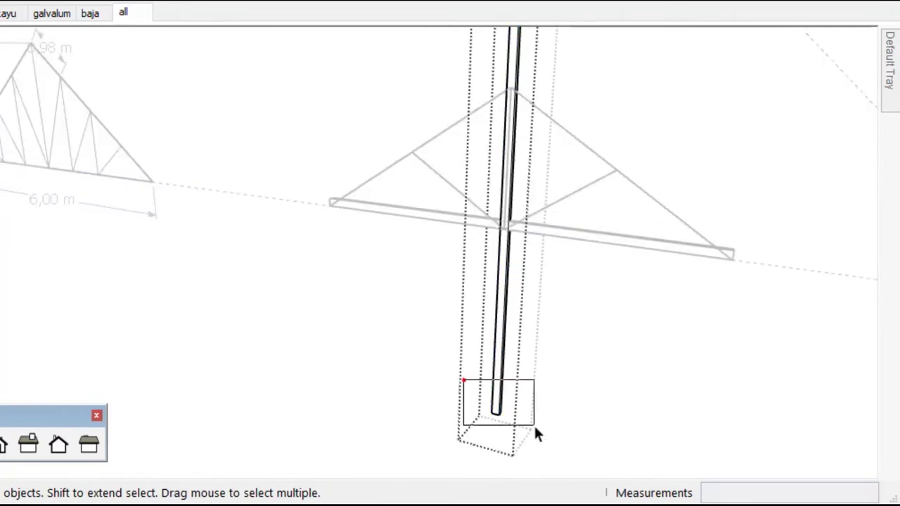
key("p")
left_click(499, 425)
left_click(503, 232)
scroll(492, 267, "down", 3)
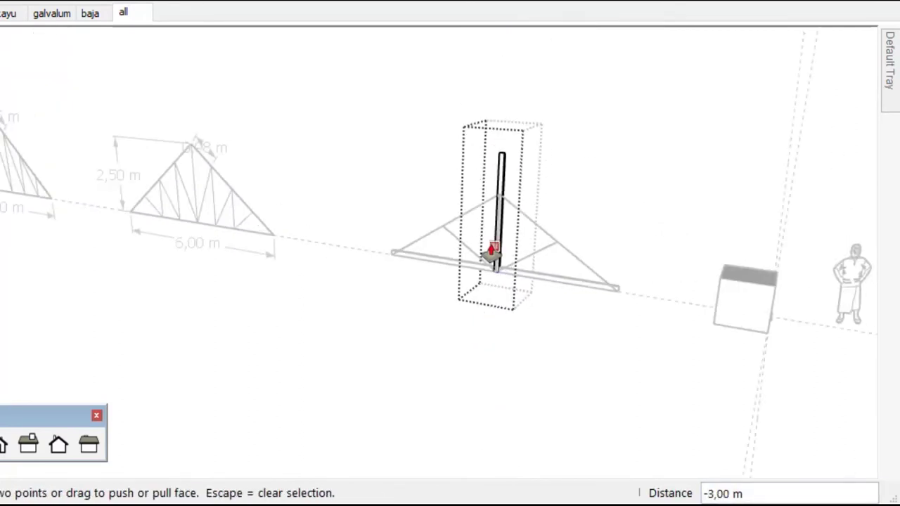
key("space")
Push the king post's top face down 1 m
key("p")
scroll(502, 165, "up", 3)
left_click(493, 158)
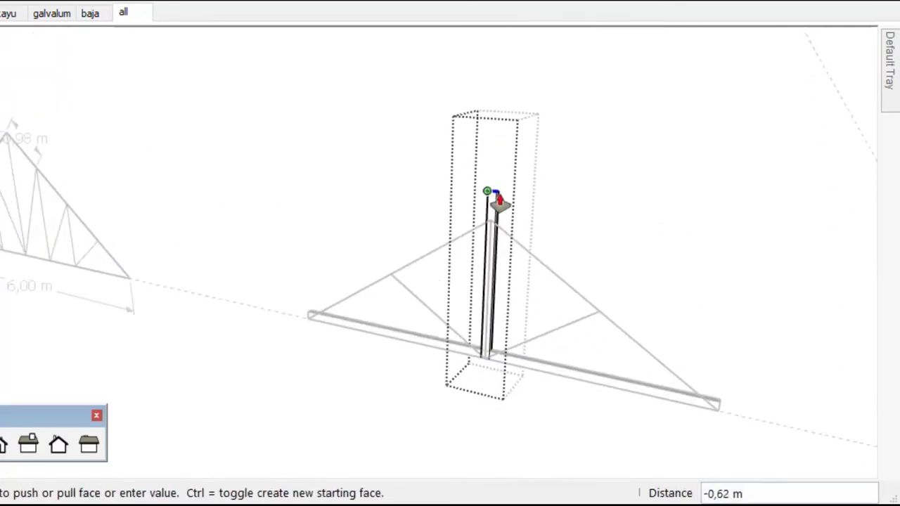
type("-1")
key("Return")
key("space")
left_click(537, 412)
scroll(319, 323, "up", 5)
Rotate the horizontal beam about its corner onto the rafter line
left_click(320, 324)
mouse_move(320, 324)
middle_mouse_down()
mouse_move(341, 335)
mouse_move(309, 394)
mouse_move(350, 346)
mouse_move(333, 365)
middle_mouse_up()
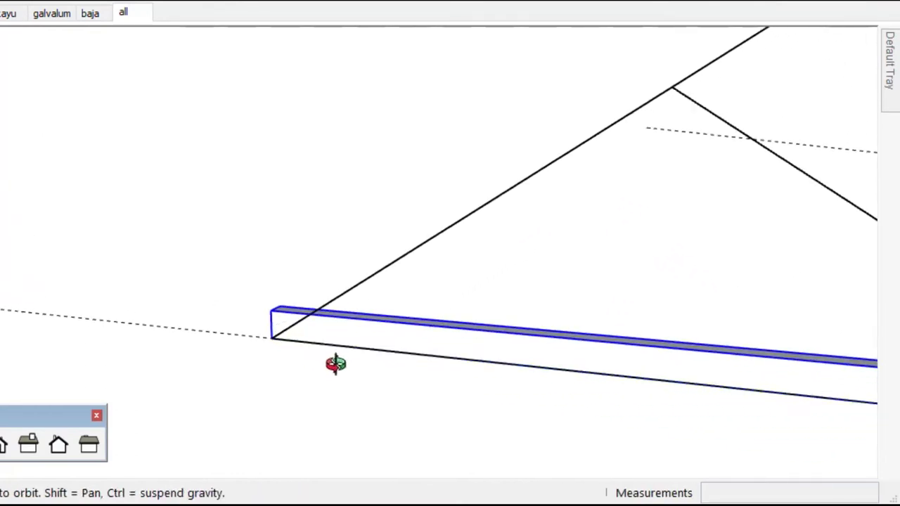
key("q")
left_click(215, 313)
left_click(281, 320)
left_click(290, 274)
scroll(532, 401, "down", 3)
scroll(557, 328, "up", 3)
key("space")
Rotate a beam about its end so it lies along the top chord
key("q")
scroll(680, 326, "up", 2)
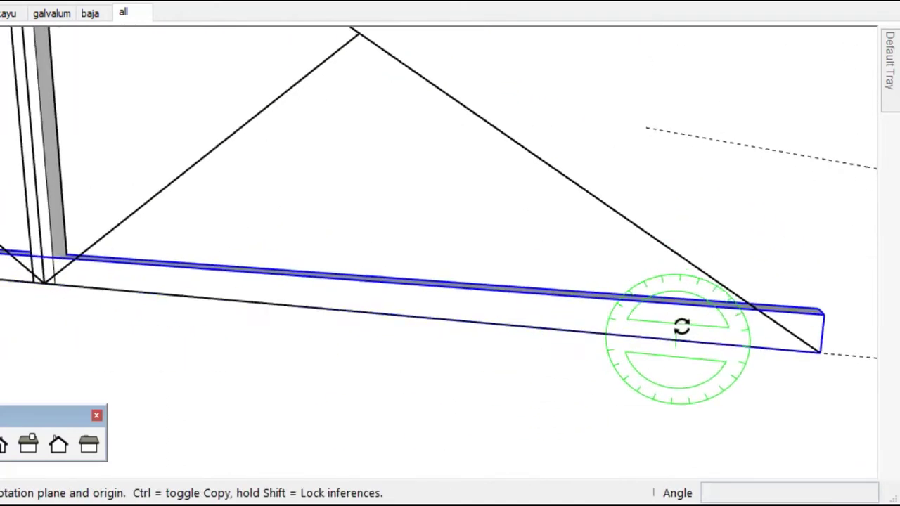
scroll(830, 360, "up", 2)
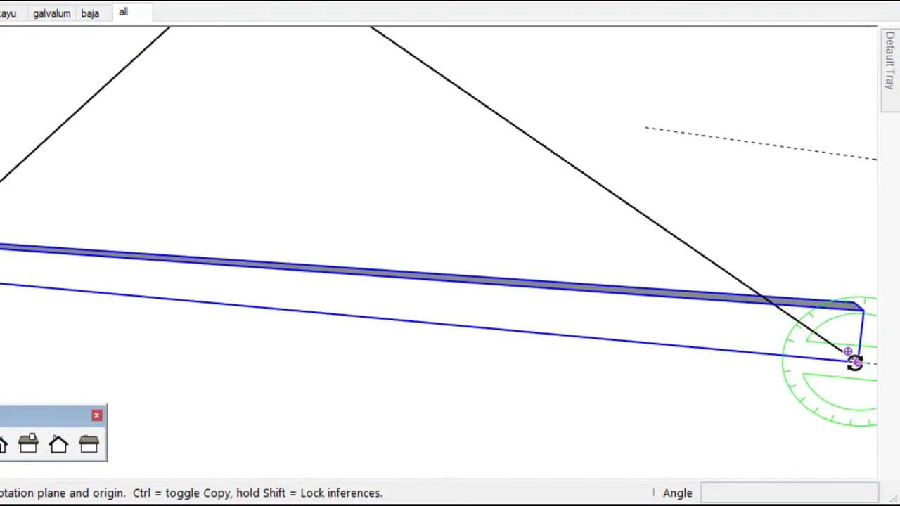
left_click(736, 354)
left_click(711, 261)
scroll(661, 326, "down", 3)
scroll(502, 164, "down", 1)
scroll(503, 164, "up", 2)
scroll(516, 154, "down", 2)
key("space")
scroll(518, 160, "up", 3)
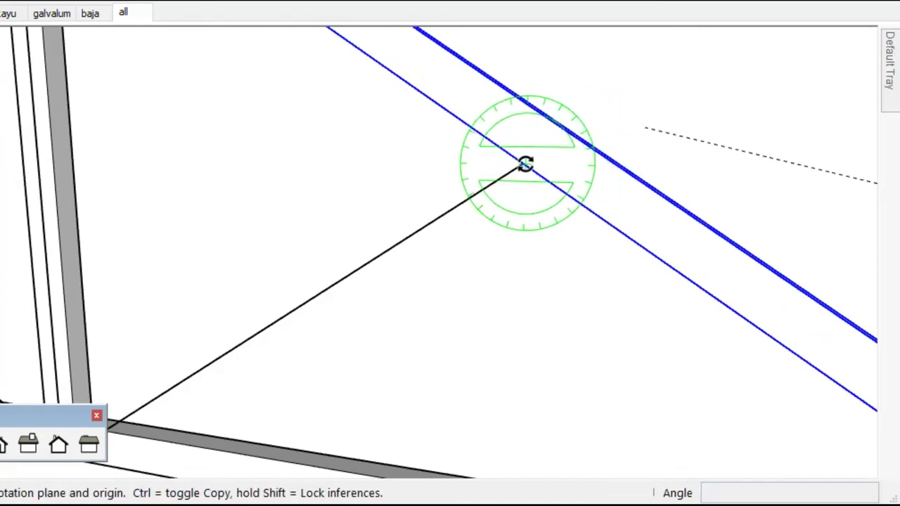
Rotate a beam about its end point onto the diagonal web line
left_click(526, 165)
scroll(534, 160, "down", 1)
scroll(538, 155, "down", 1)
left_click(488, 123)
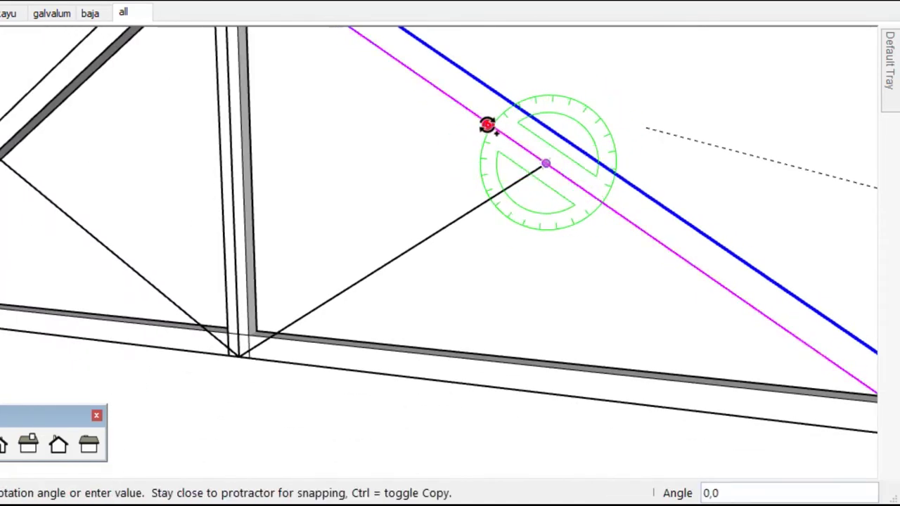
left_click(316, 305)
scroll(538, 293, "down", 3)
scroll(255, 213, "up", 3)
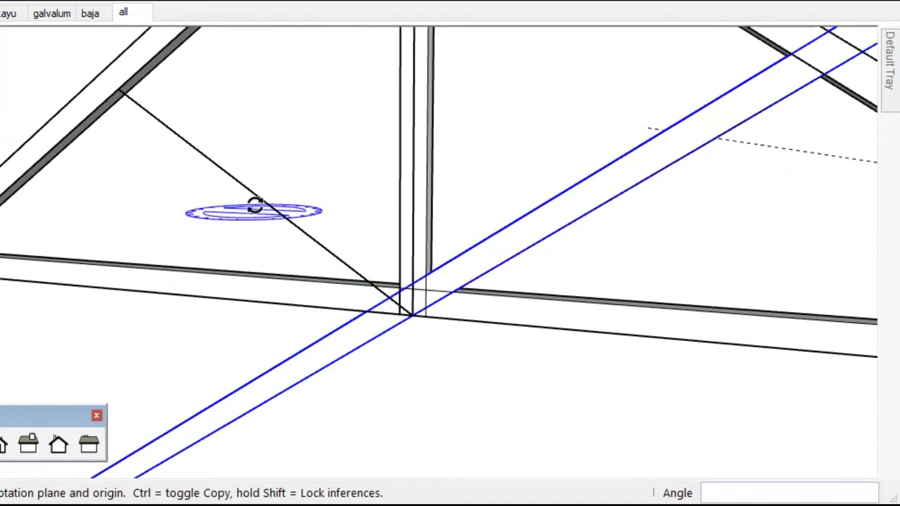
key("space")
Rotate a beam 67,4° about the post base joint onto the opposite web line
key("q")
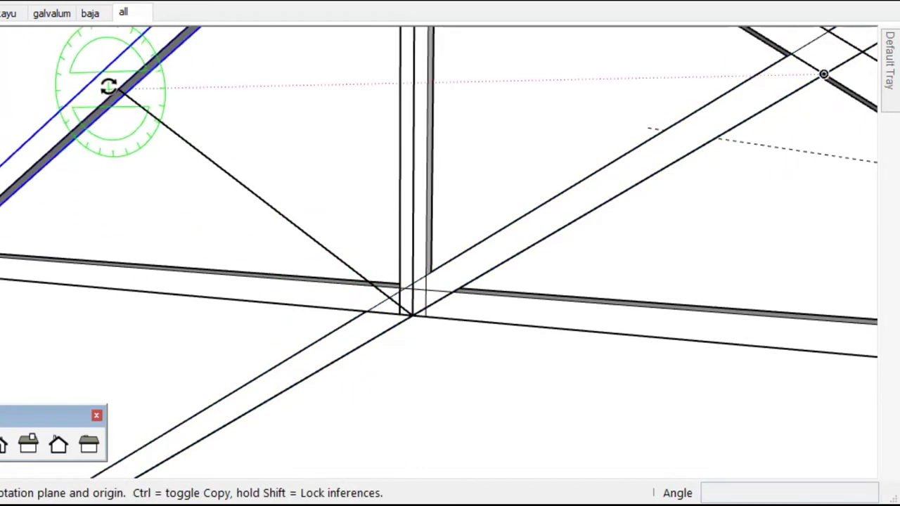
left_click(112, 88)
left_click(164, 48)
left_click(225, 168)
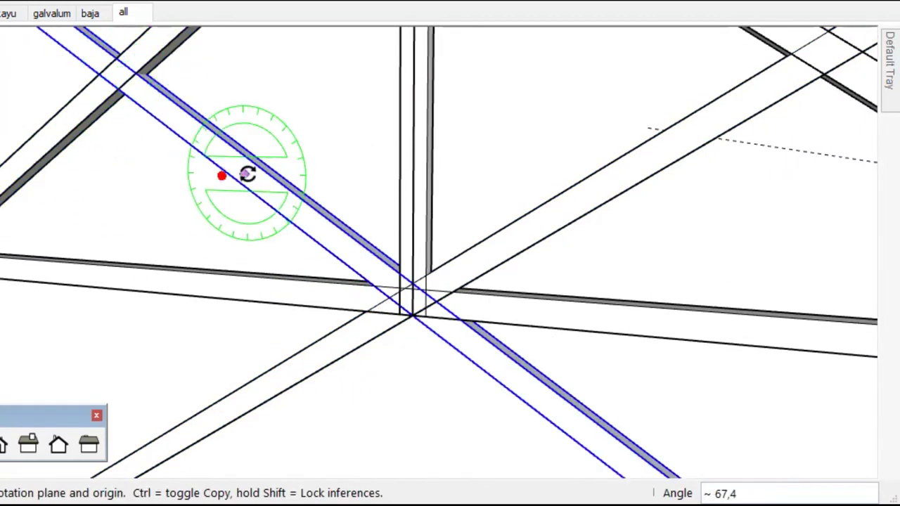
scroll(225, 176, "down", 2)
scroll(322, 239, "down", 3)
key("space")
scroll(386, 131, "up", 3)
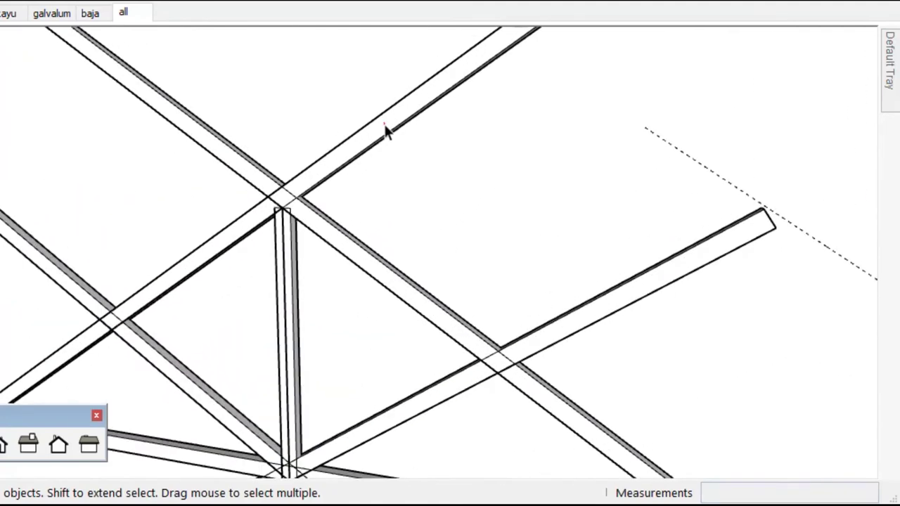
scroll(415, 141, "down", 2)
left_click(415, 141)
double_click(416, 146)
Push the rafter's end face back so it ends at the peak
scroll(494, 141, "up", 3)
key("p")
scroll(321, 241, "up", 3)
scroll(216, 258, "up", 1)
key("space")
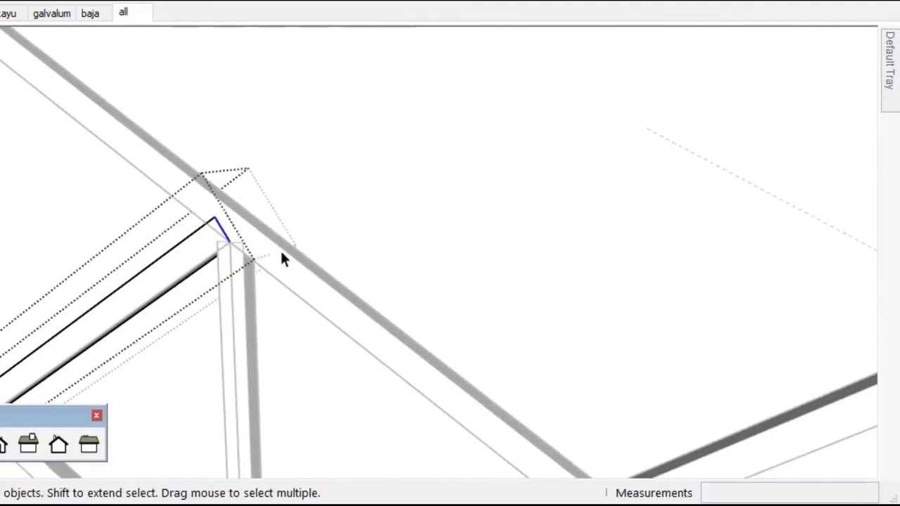
scroll(397, 248, "down", 3)
scroll(354, 305, "down", 3)
key("p")
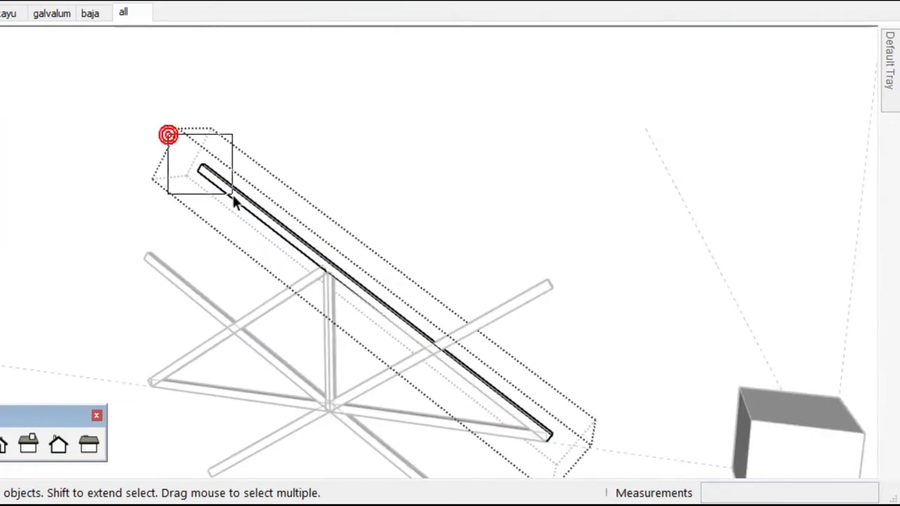
left_click(198, 181)
scroll(321, 287, "up", 3)
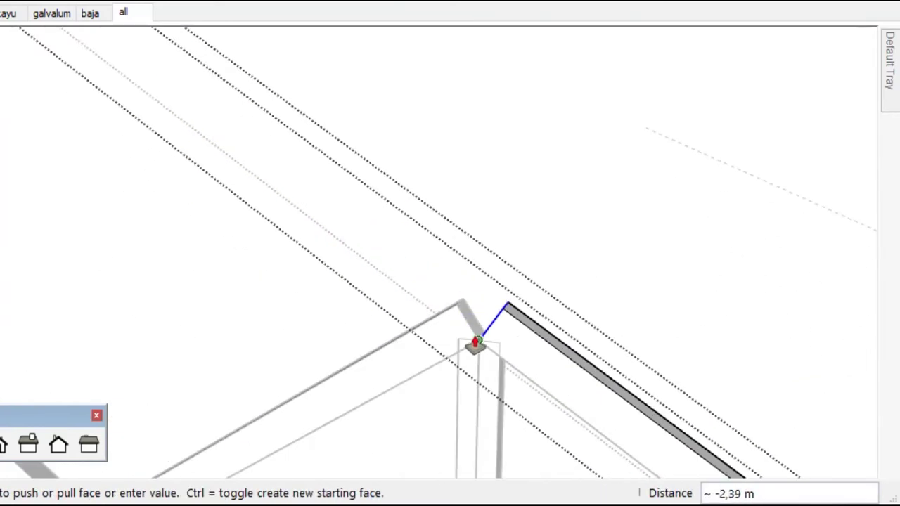
left_click(475, 345)
scroll(401, 157, "down", 3)
scroll(520, 281, "up", 2)
key("space")
Shorten a diagonal member to its joint and trim the left rafter end
left_click(558, 231)
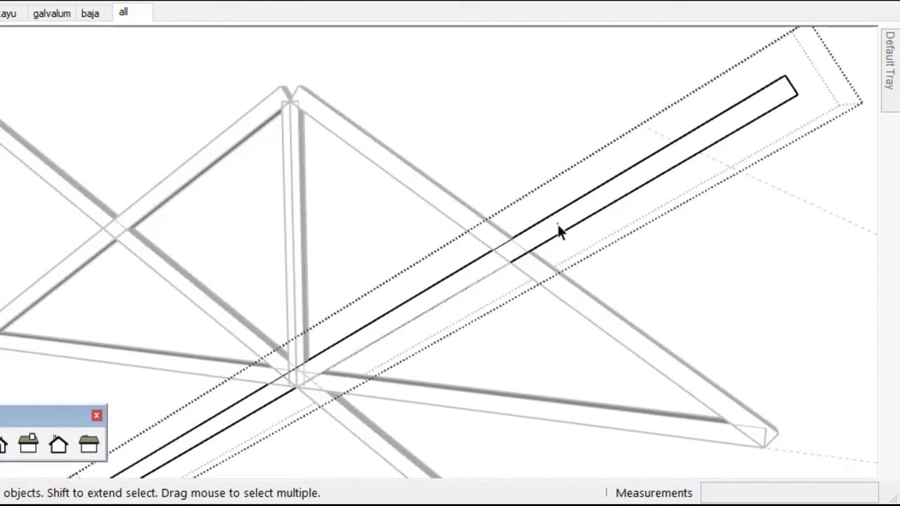
key("p")
left_click(794, 94)
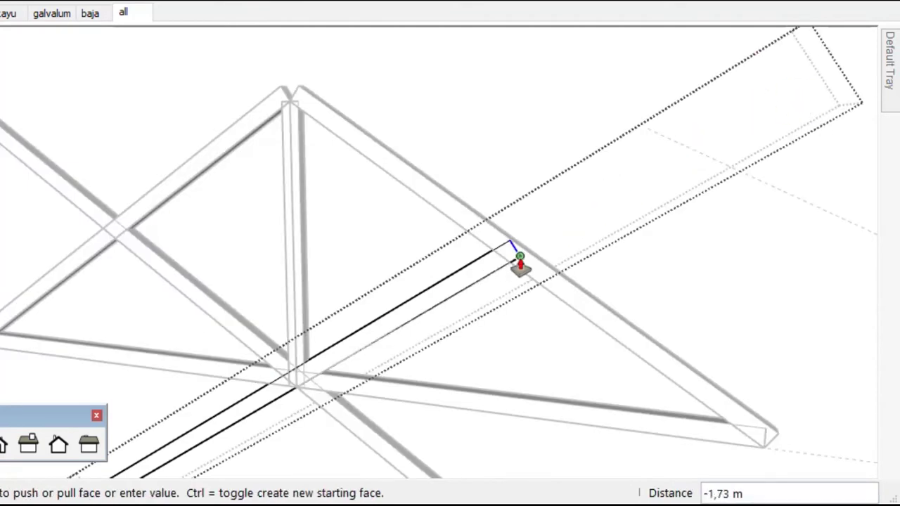
left_click(512, 262)
key("space")
left_click(26, 167)
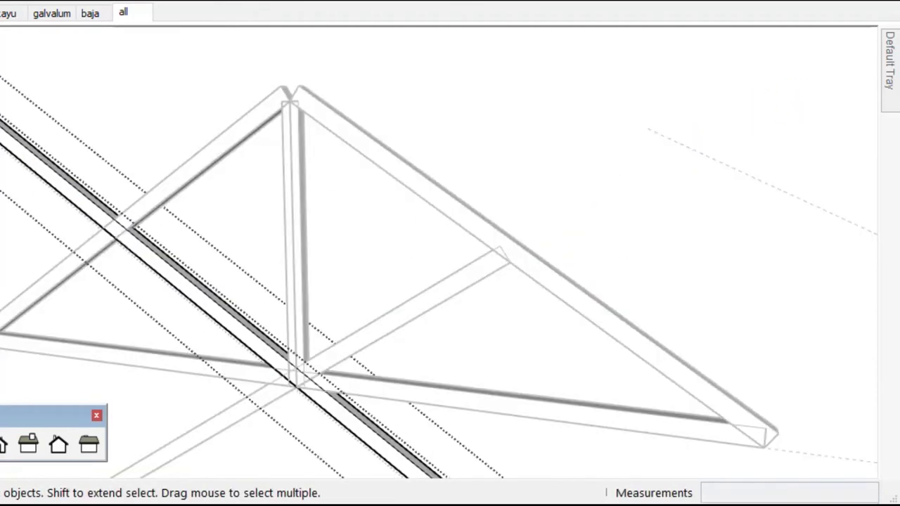
key("p")
left_click(116, 242)
key("space")
Trim one diagonal to end at the rafter and the lower-right diagonal at the bottom chord
scroll(209, 300, "down", 3)
left_click(195, 335)
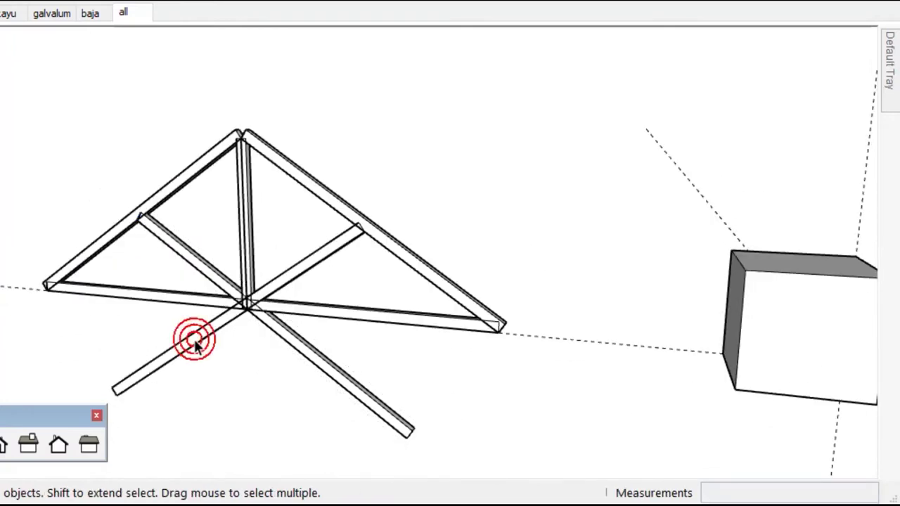
key("p")
left_click(115, 391)
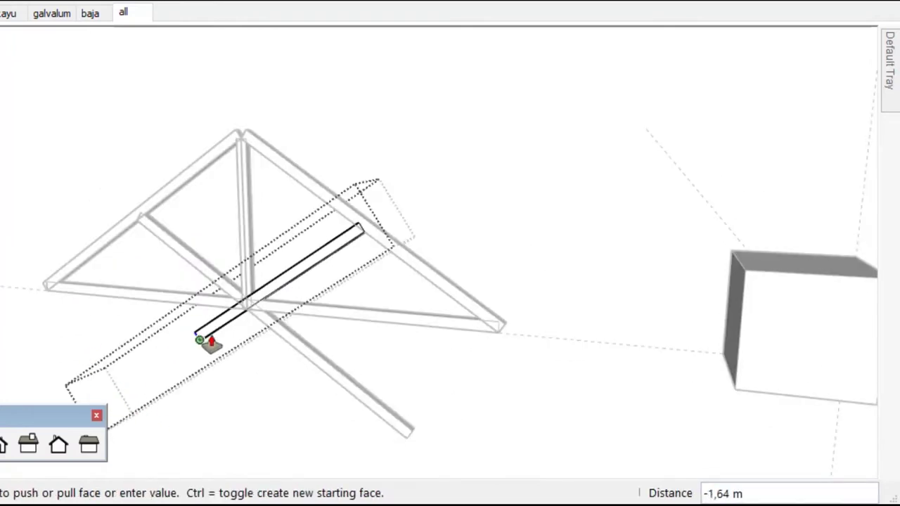
left_click(260, 304)
key("space")
left_click(366, 399)
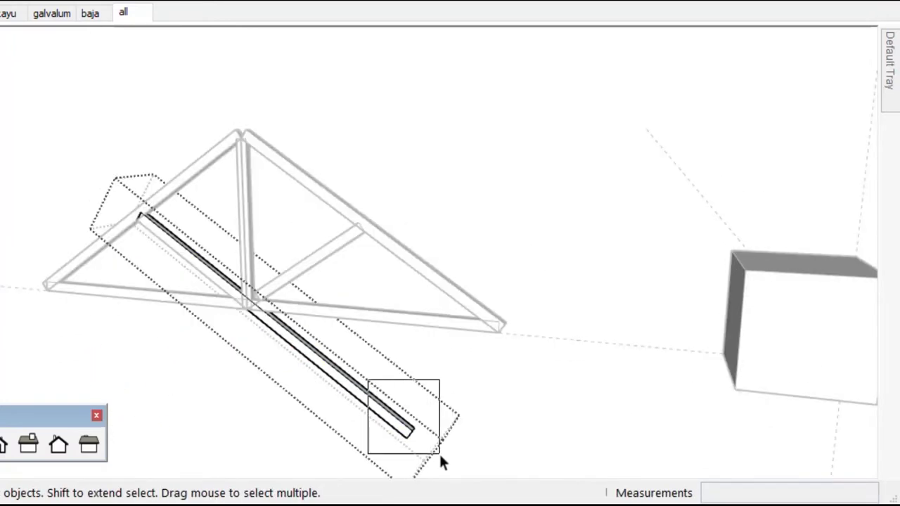
left_click(418, 462)
scroll(316, 407, "up", 5)
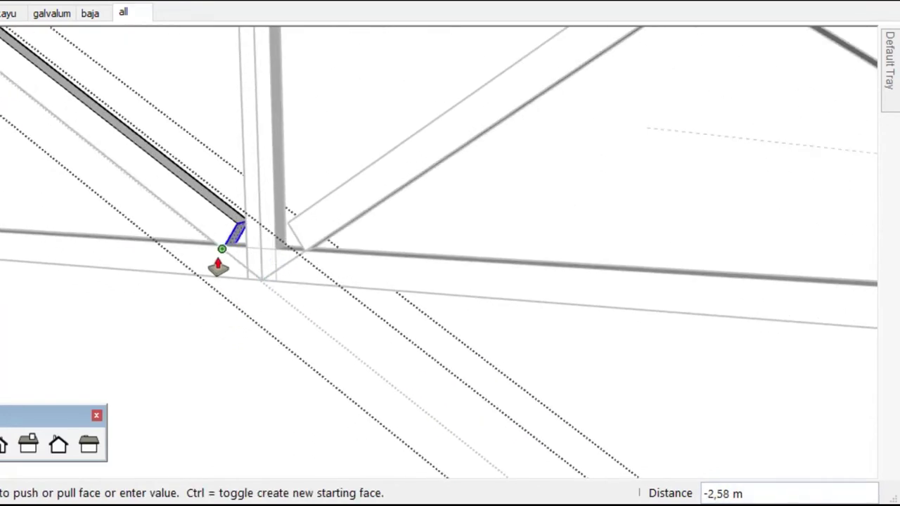
left_click(215, 260)
key("space")
Move the king post sideways after inspecting the web joints at the chord
middle_click_drag(296, 350, 433, 392)
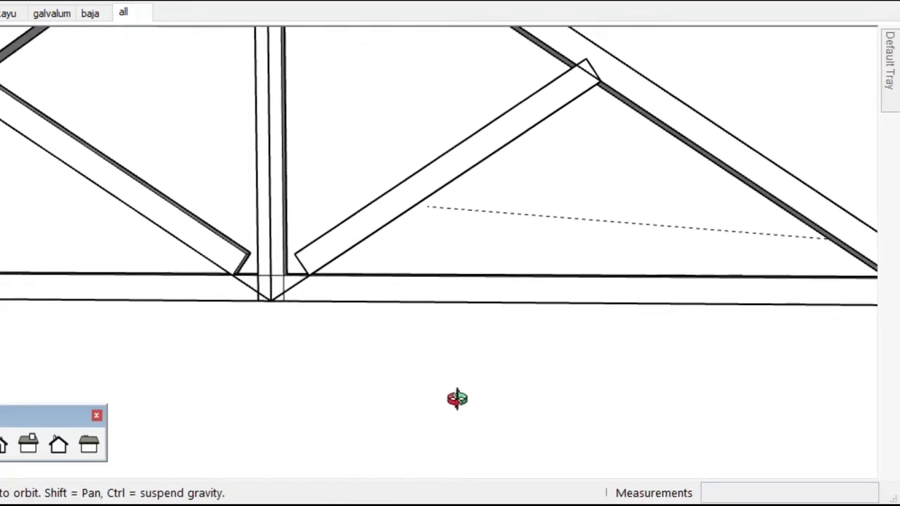
scroll(520, 275, "down", 5)
scroll(503, 253, "up", 3)
scroll(453, 296, "up", 2)
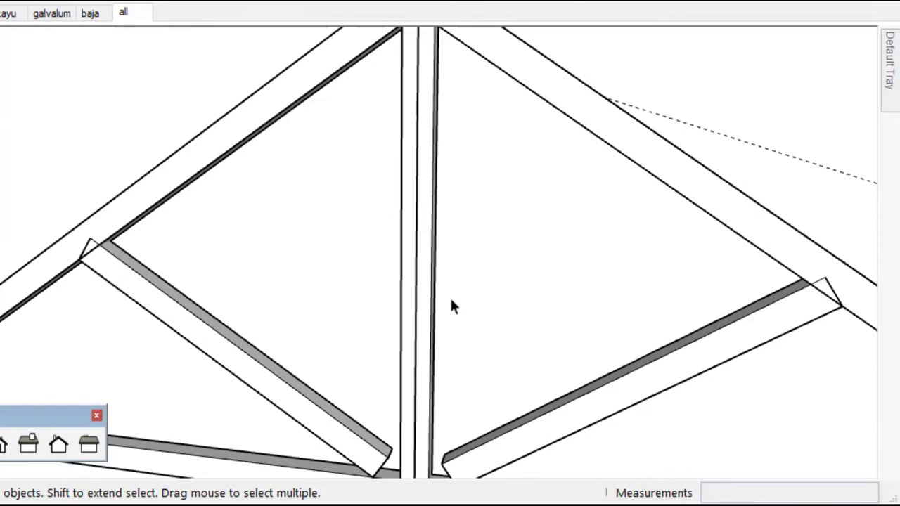
key("m")
left_click(495, 313)
left_click(497, 281)
type(",1")
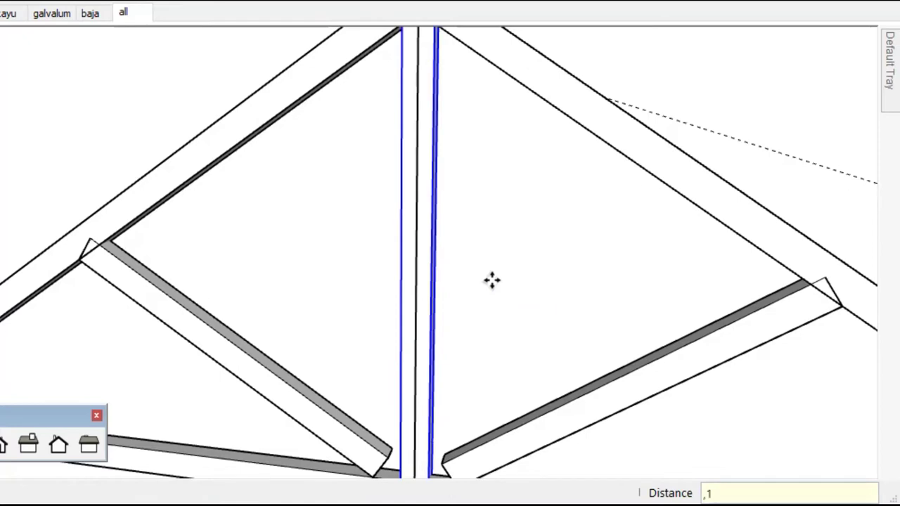
Finish moving the king post 0.1 m and clear the selection
key("Return")
scroll(492, 280, "down", 3)
scroll(429, 110, "up", 2)
key("space")
left_click(386, 254)
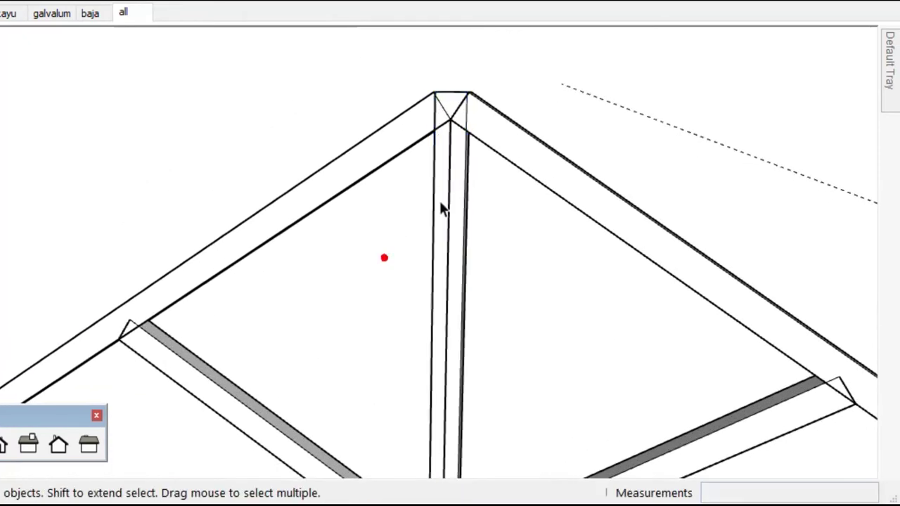
scroll(504, 403, "down", 2)
scroll(485, 411, "up", 2)
scroll(534, 429, "up", 3)
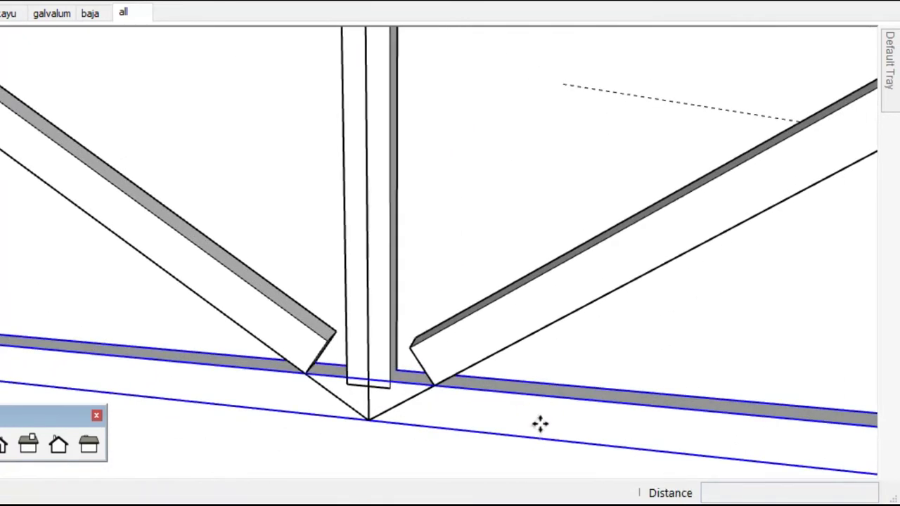
scroll(539, 422, "down", 2)
scroll(435, 422, "up", 1)
Make a copy of the bottom chord offset 0.1 m
left_click(468, 408)
key("ctrl")
scroll(474, 386, "up", 2)
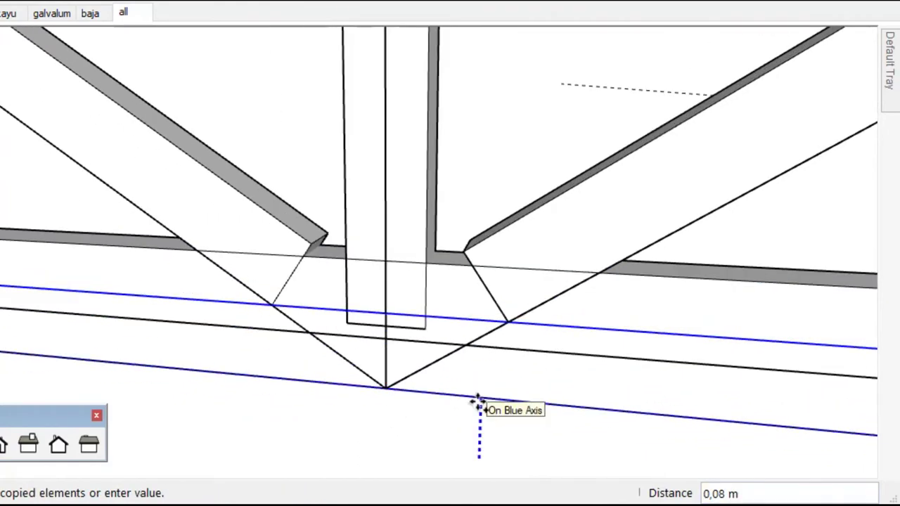
scroll(477, 402, "down", 1)
key("Return")
scroll(494, 408, "down", 2)
scroll(499, 366, "down", 2)
scroll(506, 303, "up", 1)
key("space")
scroll(411, 257, "up", 2)
scroll(534, 302, "down", 4)
left_click(656, 339)
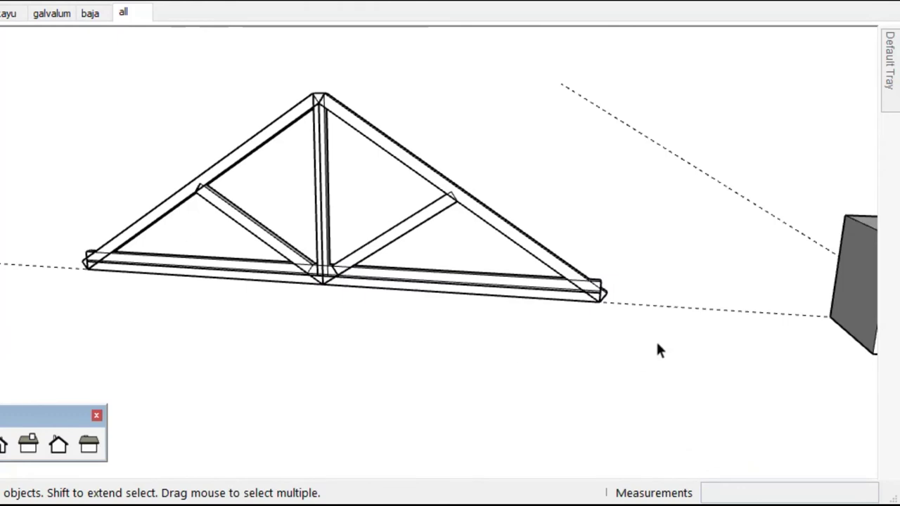
scroll(492, 263, "up", 3)
Select the bottom chord and measure from the central joint
left_click(493, 264)
scroll(211, 251, "up", 2)
scroll(238, 255, "up", 2)
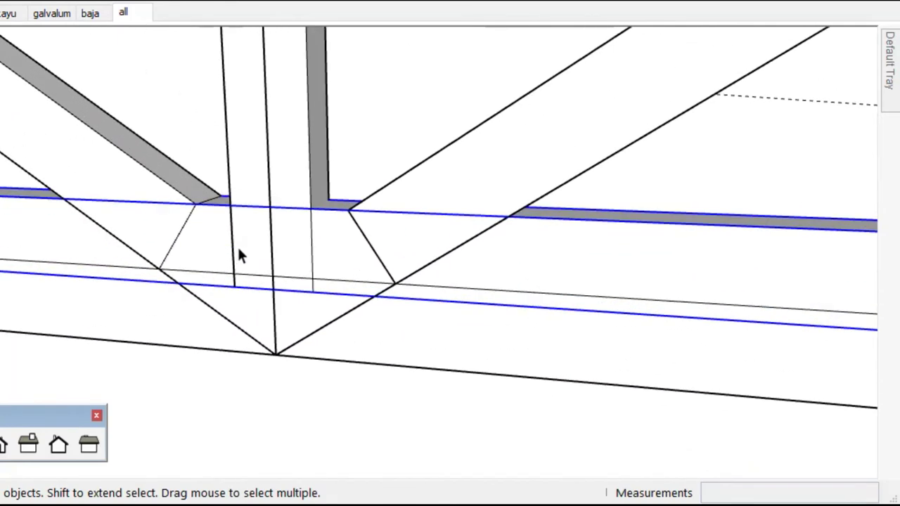
left_click(270, 242)
scroll(281, 243, "down", 1)
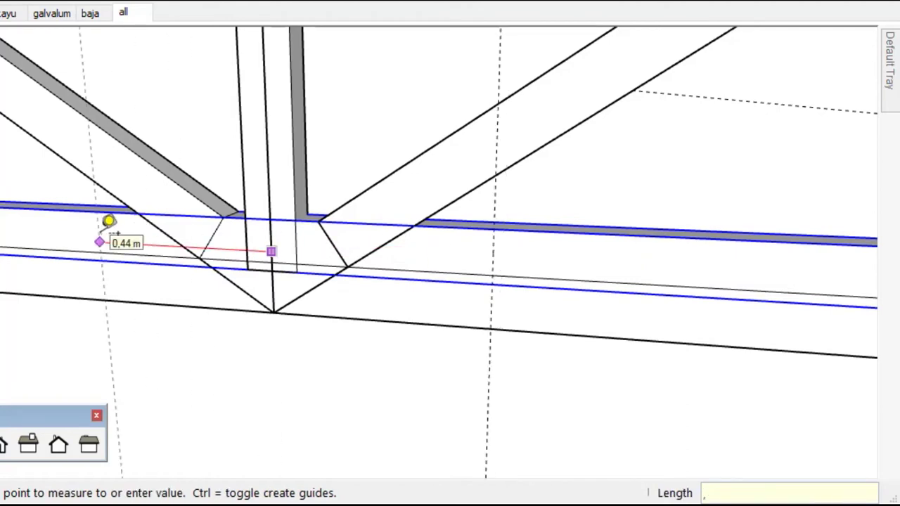
scroll(462, 297, "down", 2)
key("space")
Push the chord copy's end faces back to the central joint, shortening it 2.50 m
double_click(706, 270)
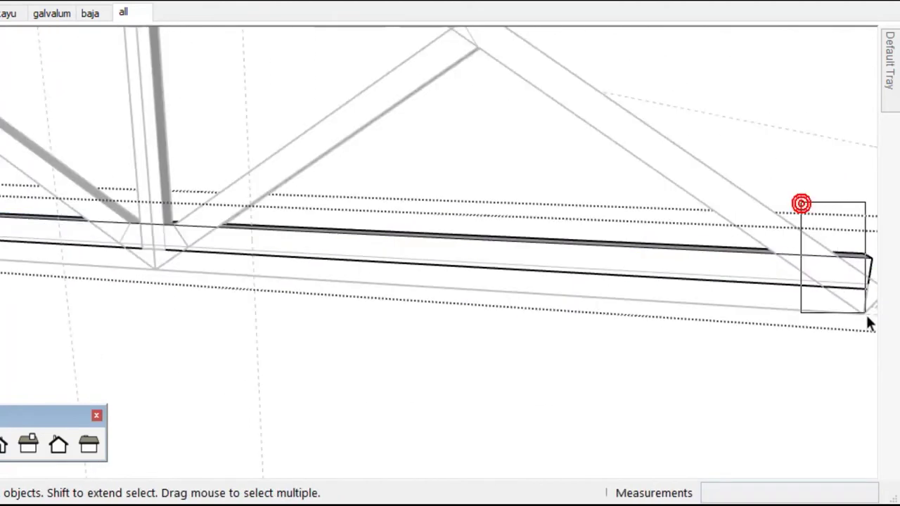
key("p")
left_click(866, 271)
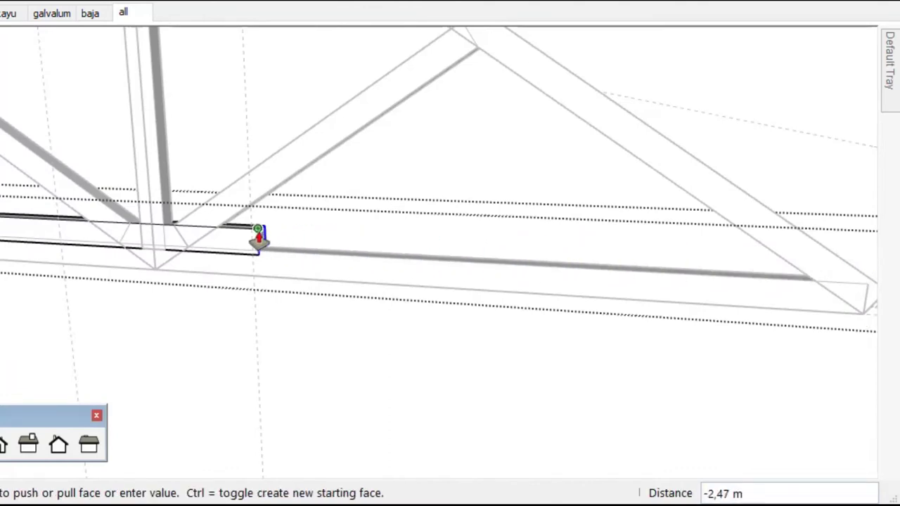
left_click(251, 232)
scroll(646, 279, "down", 1)
middle_click_drag(646, 280, 171, 210)
key("space")
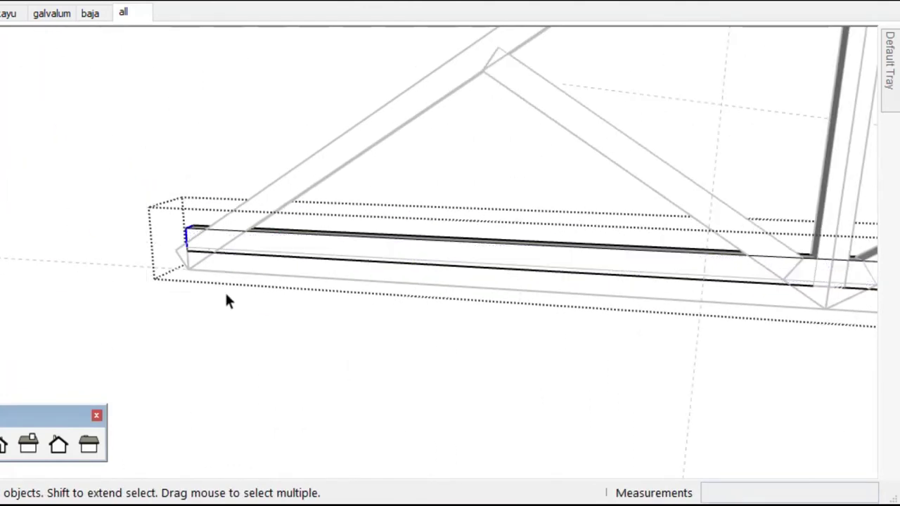
left_click(193, 239)
scroll(372, 261, "down", 3)
scroll(457, 251, "up", 2)
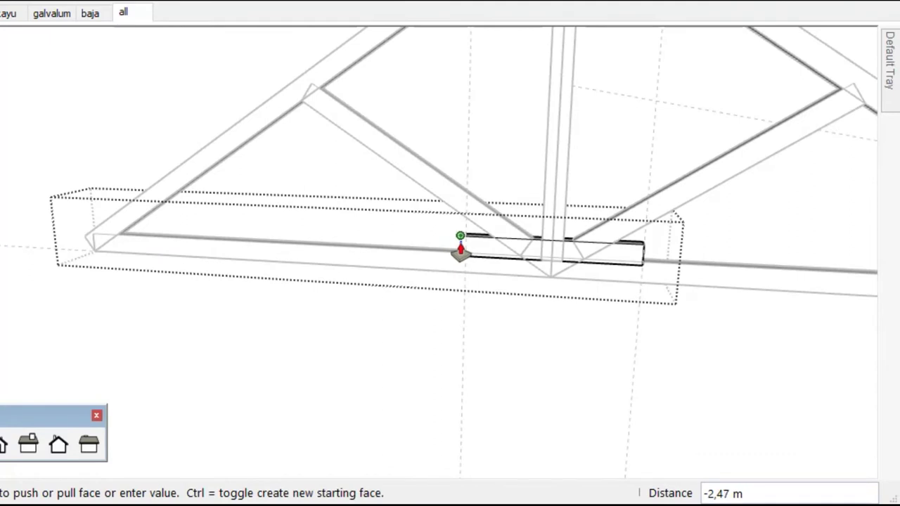
left_click(463, 249)
key("space")
scroll(117, 239, "up", 2)
Move the bottom chord's left end outward 0.15 m
left_click(117, 233)
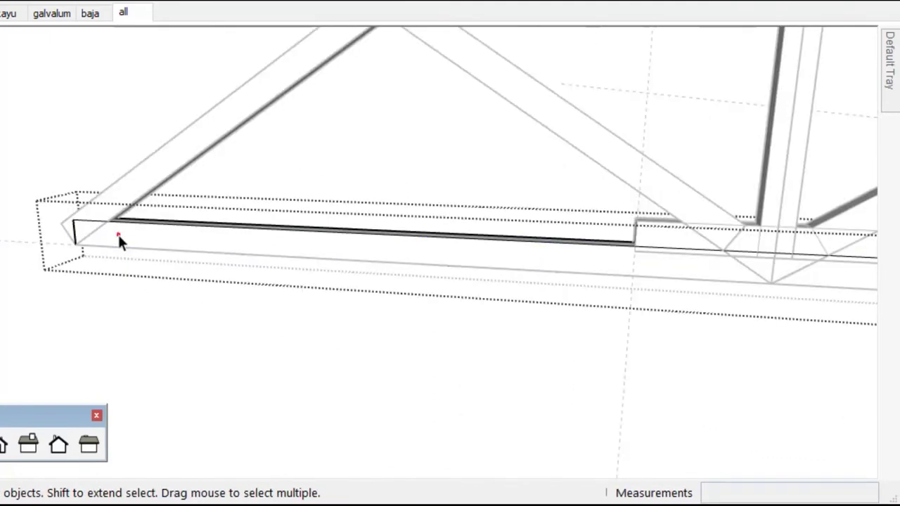
left_click_drag(13, 159, 116, 314)
key("m")
left_click(116, 314)
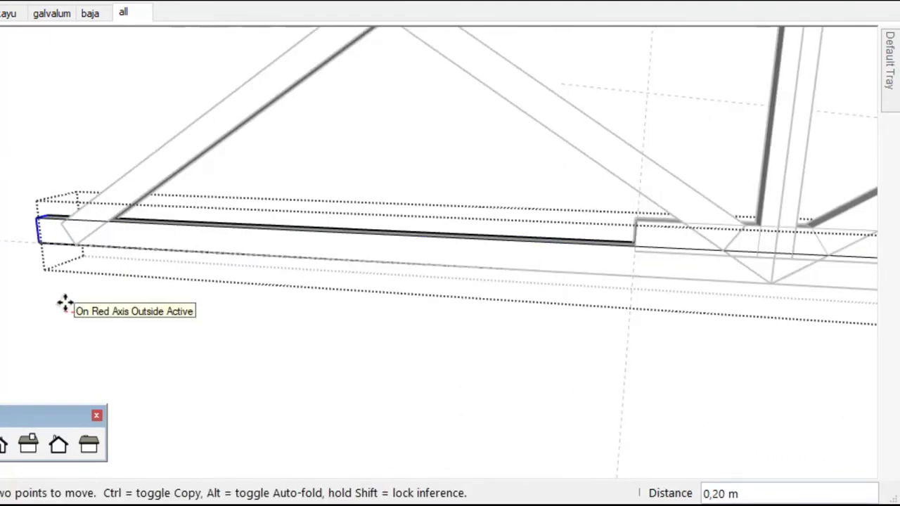
type("15")
key("Return")
scroll(250, 274, "down", 3)
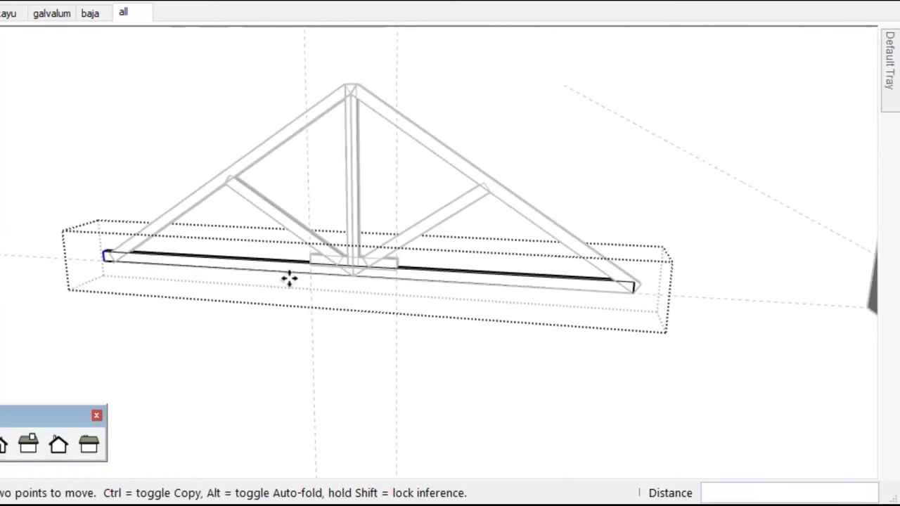
key("space")
scroll(584, 246, "up", 3)
Move the bottom chord's right end outward 0.15 m
key("m")
left_click(552, 347)
type(",15")
key("Return")
scroll(447, 345, "down", 3)
key("space")
scroll(293, 263, "up", 4)
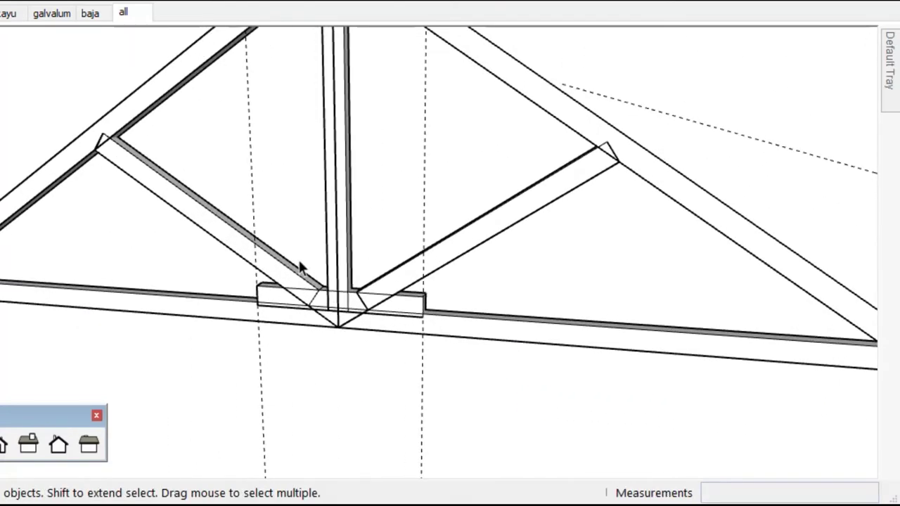
middle_click_drag(377, 379, 475, 294)
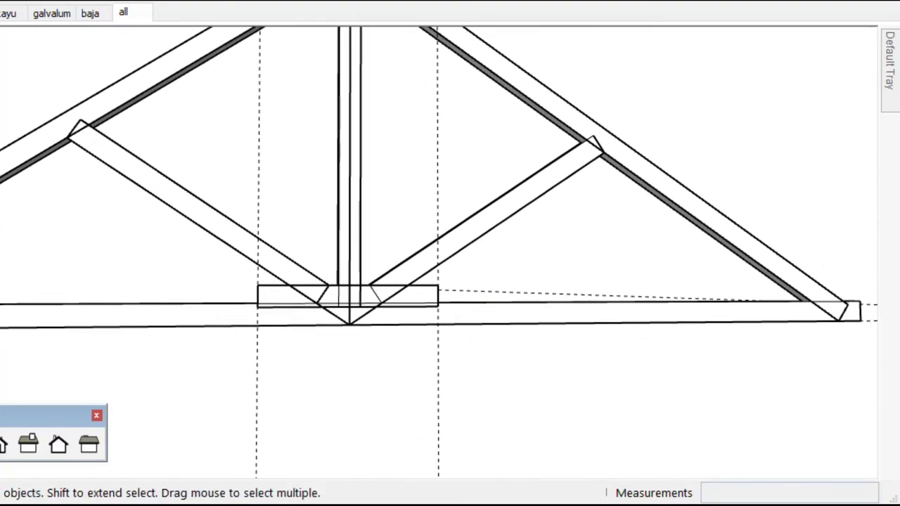
scroll(401, 324, "down", 1)
scroll(356, 255, "up", 3)
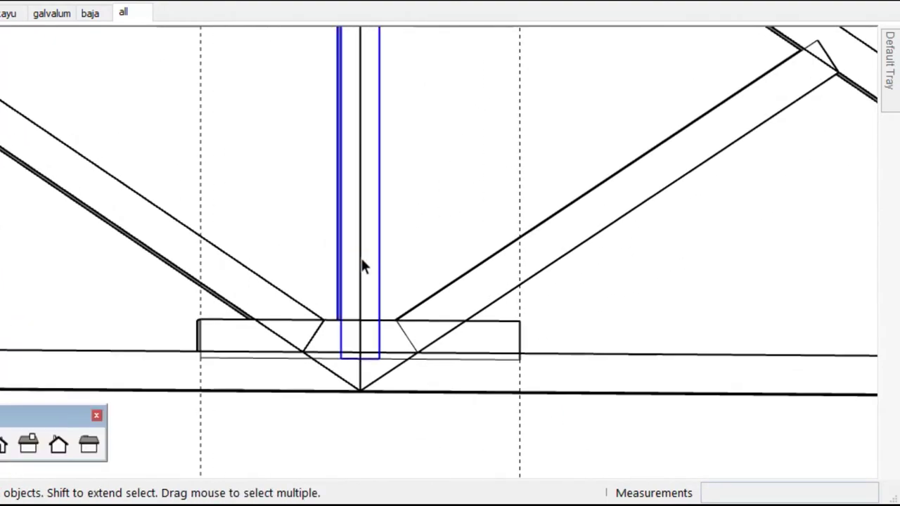
scroll(362, 266, "down", 1)
scroll(361, 261, "down", 1)
mouse_move(359, 263)
middle_mouse_down()
mouse_move(508, 359)
mouse_move(375, 376)
mouse_move(368, 361)
middle_mouse_up()
scroll(343, 278, "up", 3)
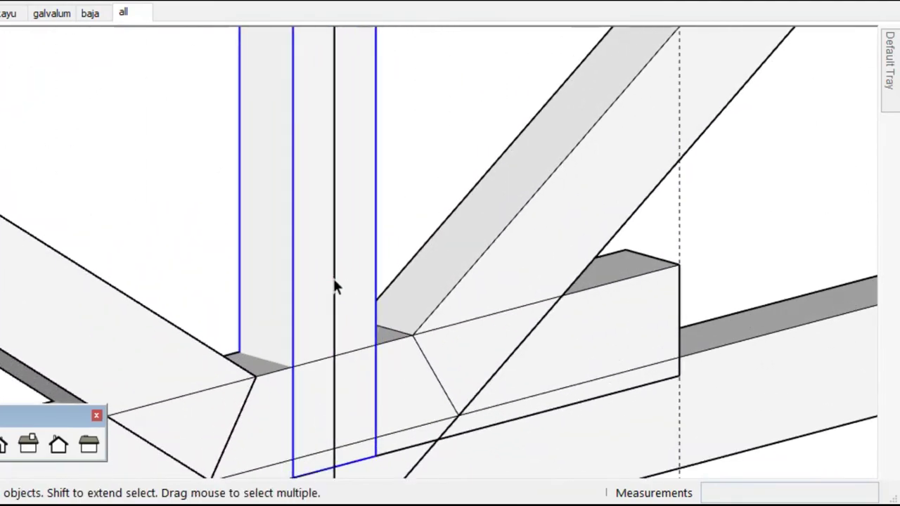
scroll(334, 281, "down", 2)
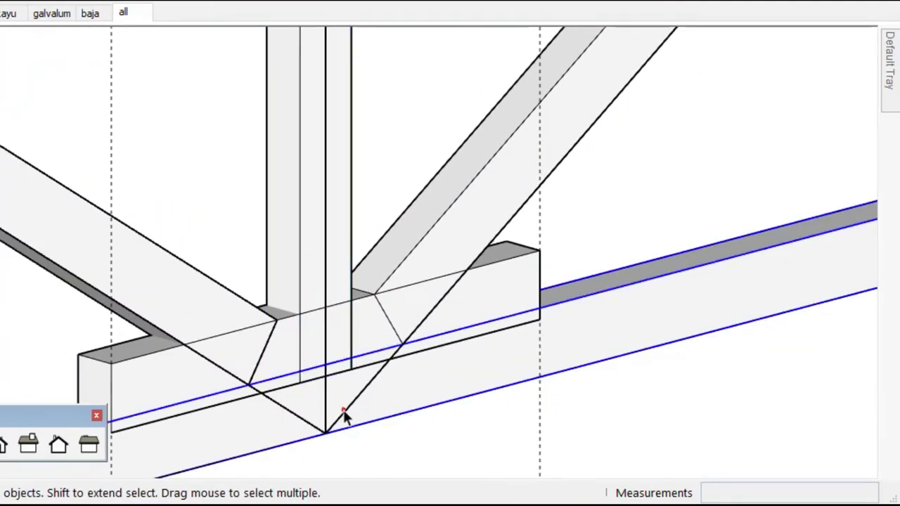
right_click(372, 415)
left_click(437, 118)
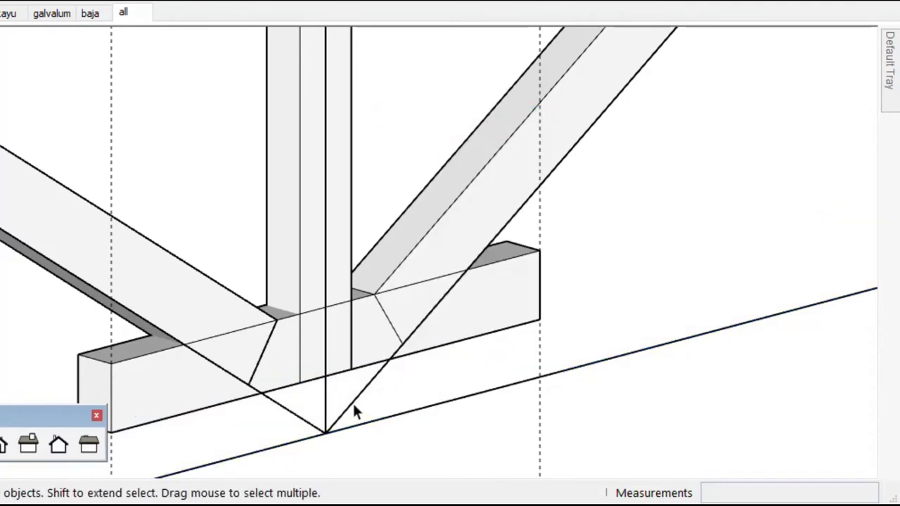
scroll(354, 406, "down", 5)
scroll(372, 415, "down", 1)
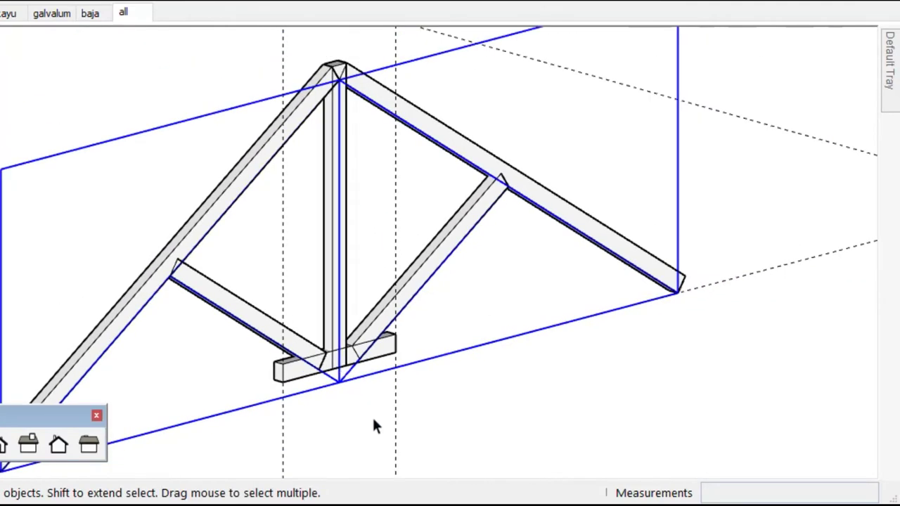
right_click(352, 377)
left_click(399, 97)
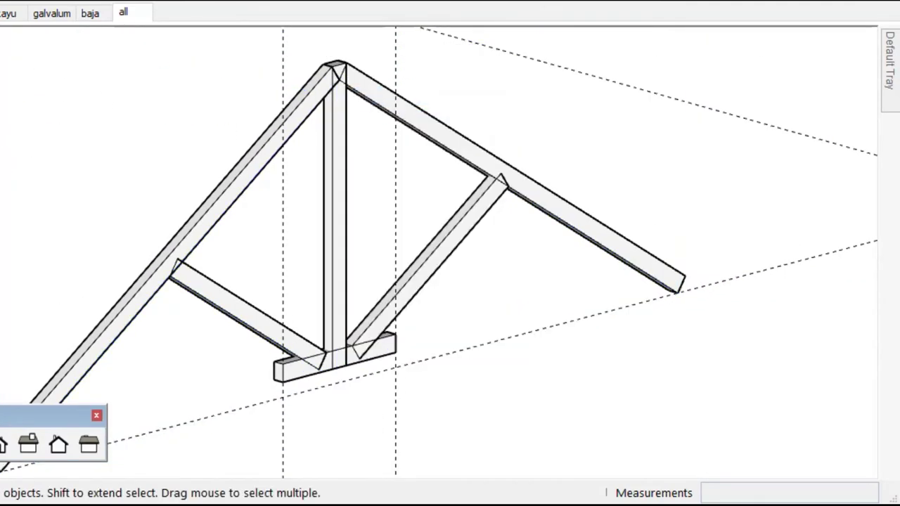
left_click(56, 61)
right_click(437, 357)
left_click(482, 42)
left_click(14, 1)
left_click(14, 59)
left_click(372, 376)
scroll(379, 379, "up", 2)
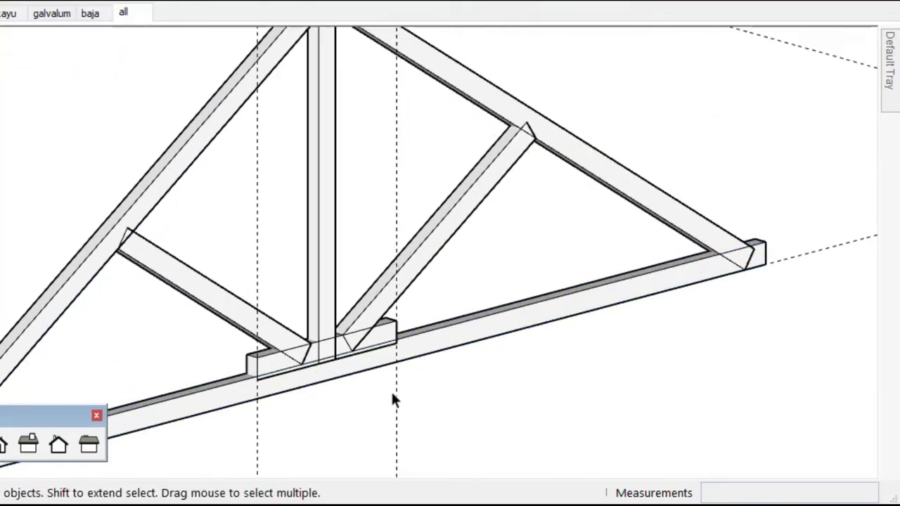
scroll(408, 415, "up", 2)
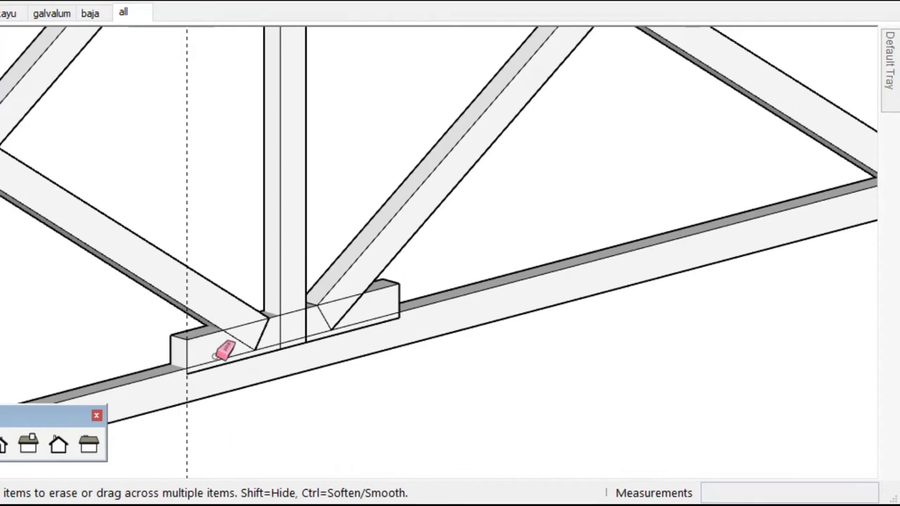
Measure along the king-post block from its end edge
scroll(422, 309, "up", 3)
key("space")
scroll(498, 274, "up", 2)
key("t")
scroll(510, 225, "up", 2)
left_click(496, 214)
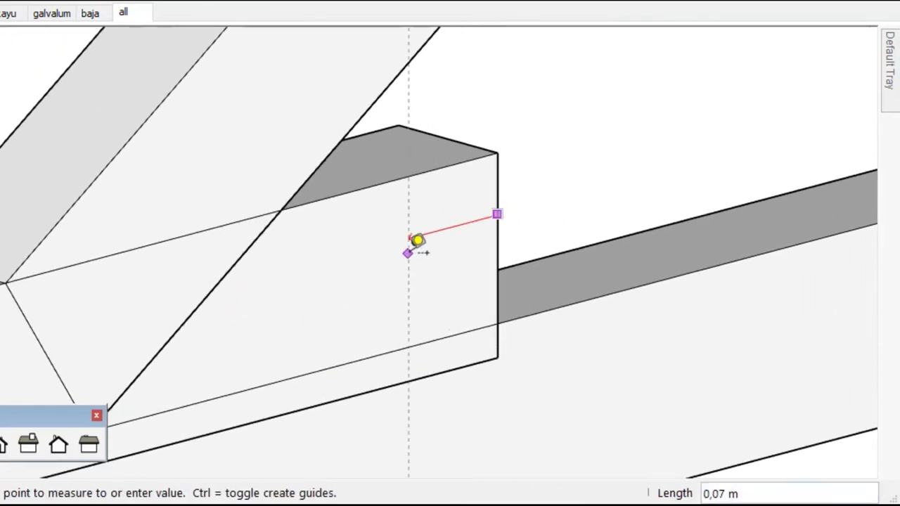
left_click(392, 246)
scroll(532, 185, "down", 3)
scroll(315, 291, "down", 2)
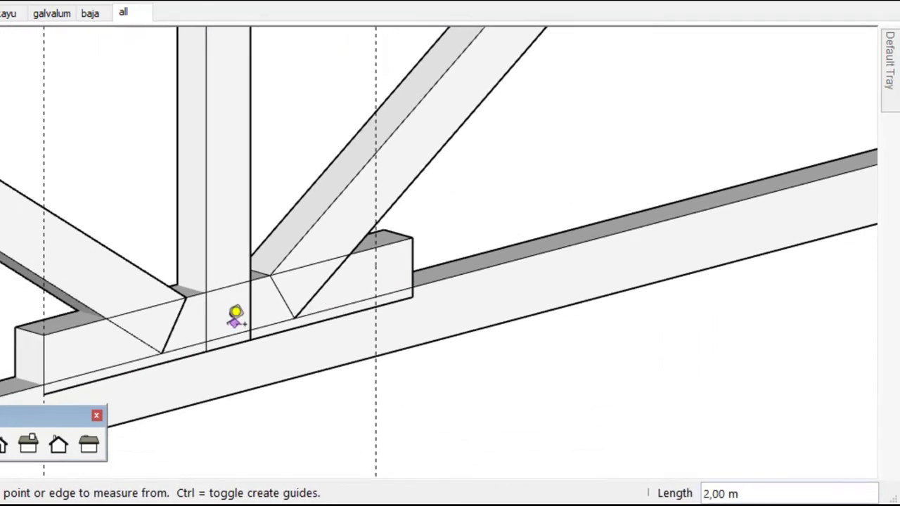
key("space")
Place a guide 0.10 m in from the block's end
left_click(51, 362)
key("t")
scroll(57, 360, "up", 2)
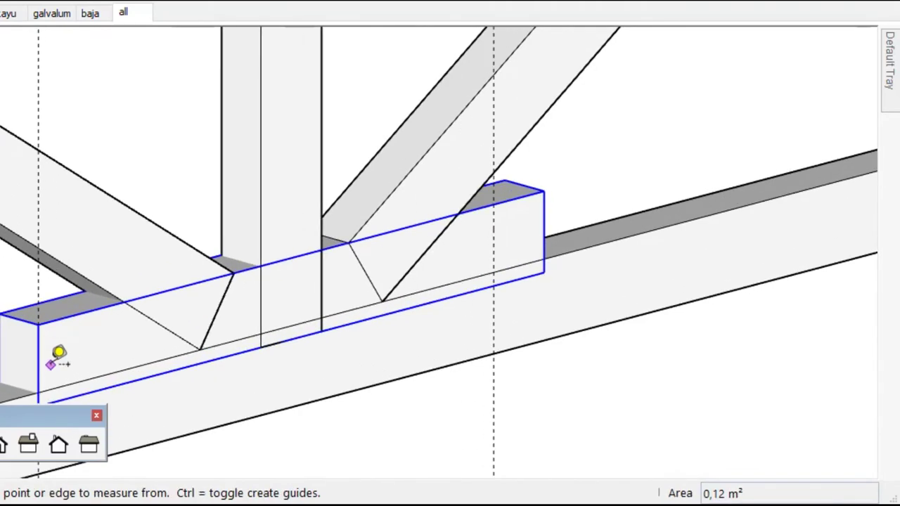
left_click(39, 365)
left_click(94, 342)
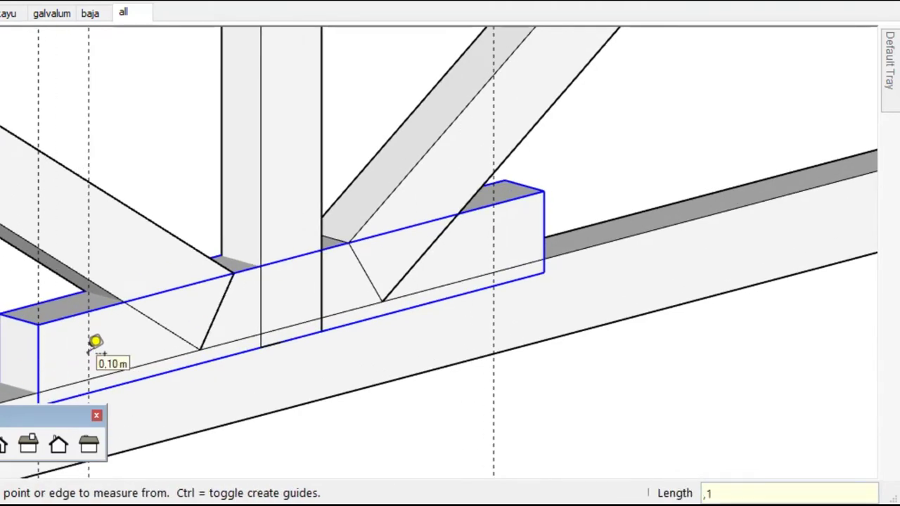
scroll(247, 297, "down", 3)
scroll(478, 210, "up", 3)
key("space")
Inside the block, draw a dividing line on its bottom and push the lower strip in 0.04 m
double_click(482, 198)
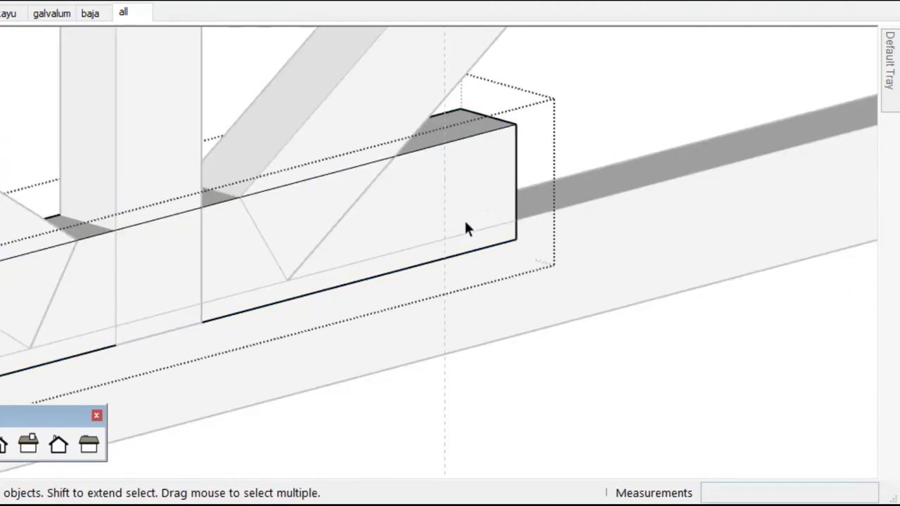
key("l")
left_click(444, 257)
scroll(496, 219, "down", 3)
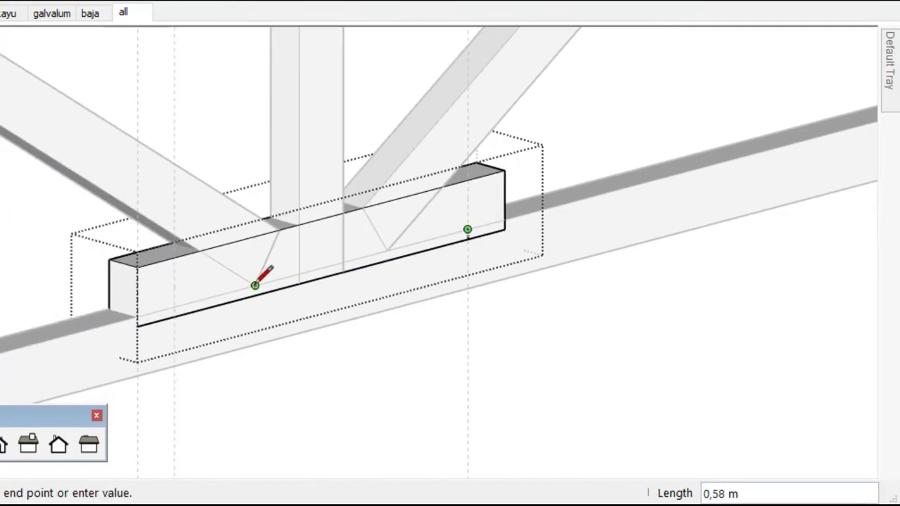
scroll(185, 303, "up", 2)
left_click(177, 319)
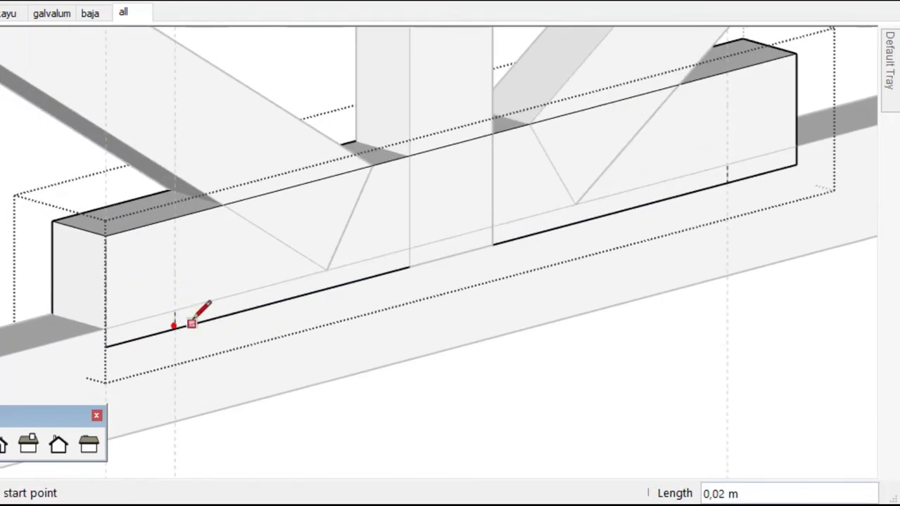
key("space")
left_click(200, 315)
key("p")
left_click(186, 320)
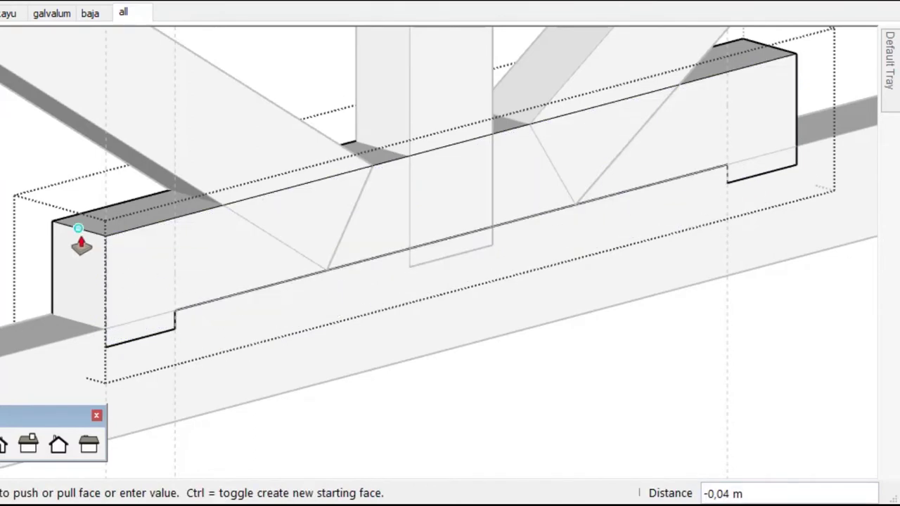
left_click(51, 222)
key("space")
left_click(30, 392)
left_click(224, 378)
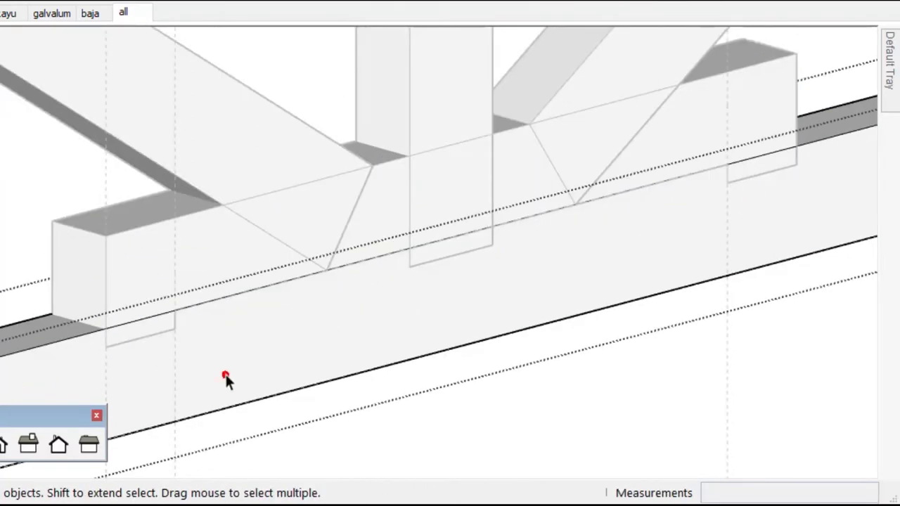
Draw rectangles at both lower ends and push them in 0.08 m to form stepped notches
key("r")
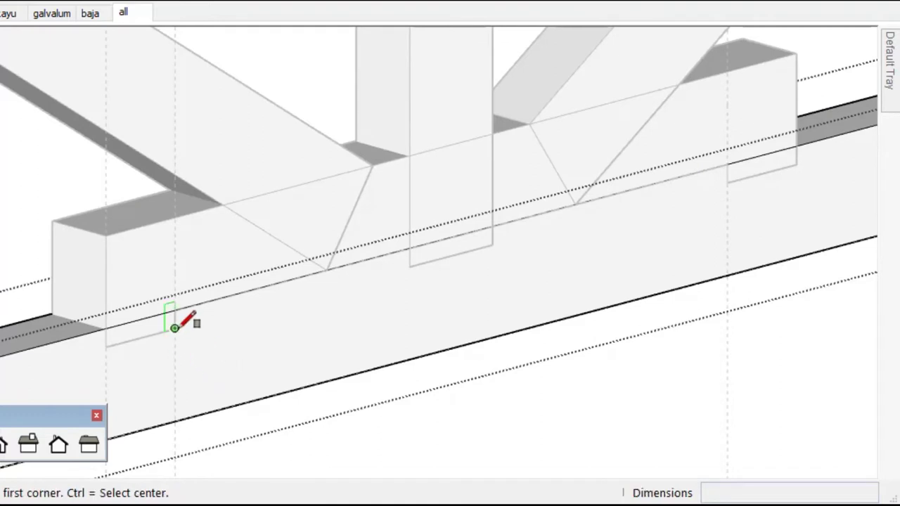
left_click(175, 328)
left_click(109, 326)
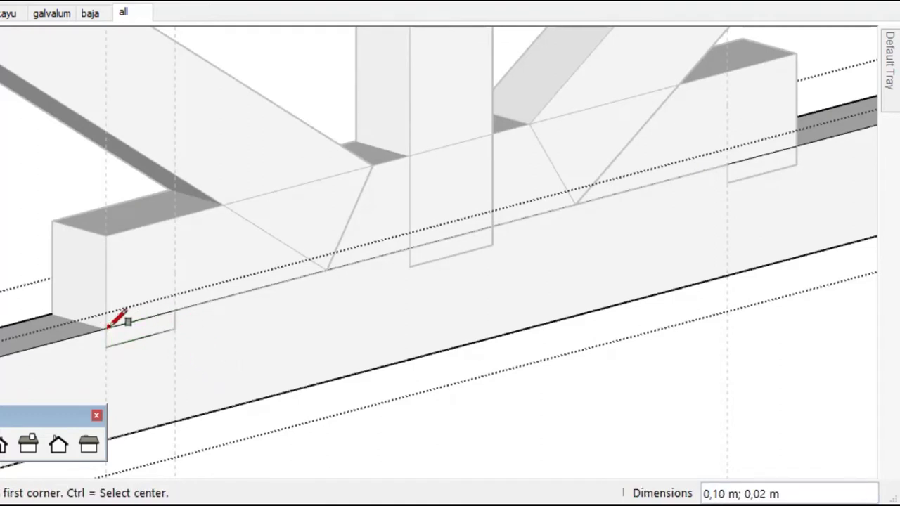
left_click(736, 162)
key("space")
key("p")
left_click(153, 334)
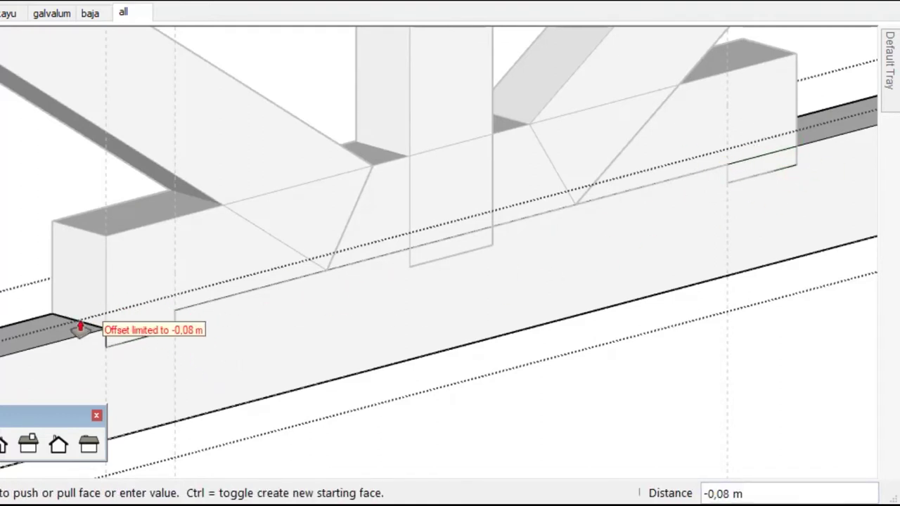
left_click(41, 314)
left_click(788, 168)
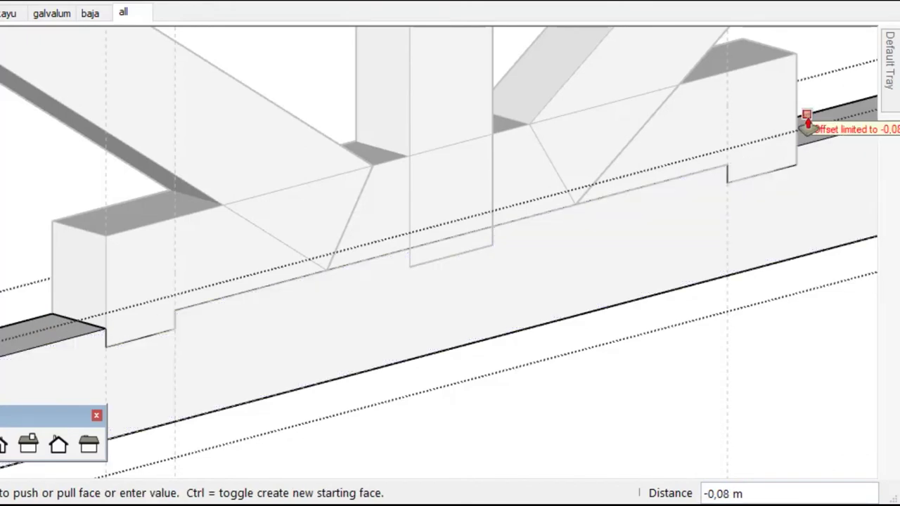
key("space")
key("Escape")
scroll(494, 237, "down", 2)
key("e")
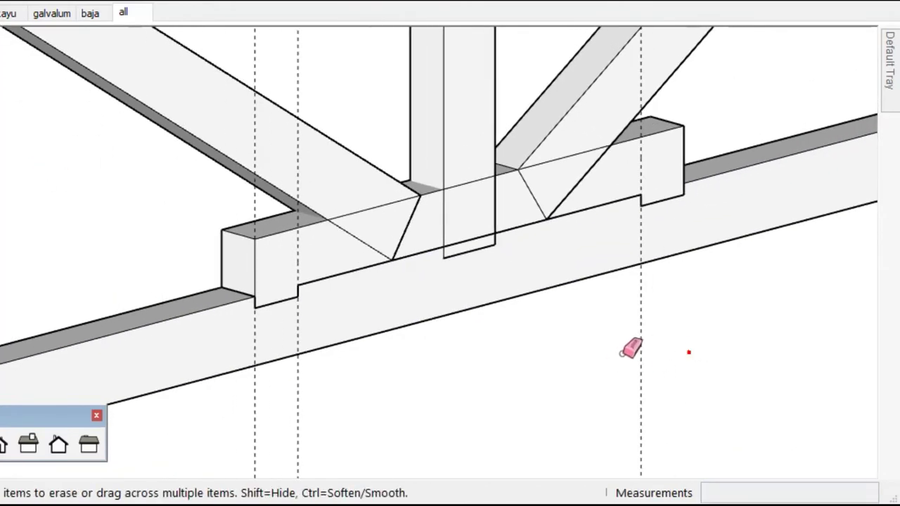
Place three vertical guide lines at the king post base joint
scroll(643, 337, "down", 1)
mouse_move(642, 338)
middle_mouse_down()
mouse_move(579, 241)
mouse_move(587, 224)
middle_mouse_up()
scroll(587, 224, "up", 4)
key("space")
key("t")
left_click(150, 247)
left_click(261, 226)
left_click(260, 248)
left_click(289, 269)
left_click(288, 252)
left_click(712, 211)
Hide the diagonal web and cut a triangular notch into the chord along the guides
key("space")
left_click(331, 76)
right_click(403, 111)
left_click(466, 164)
key("l")
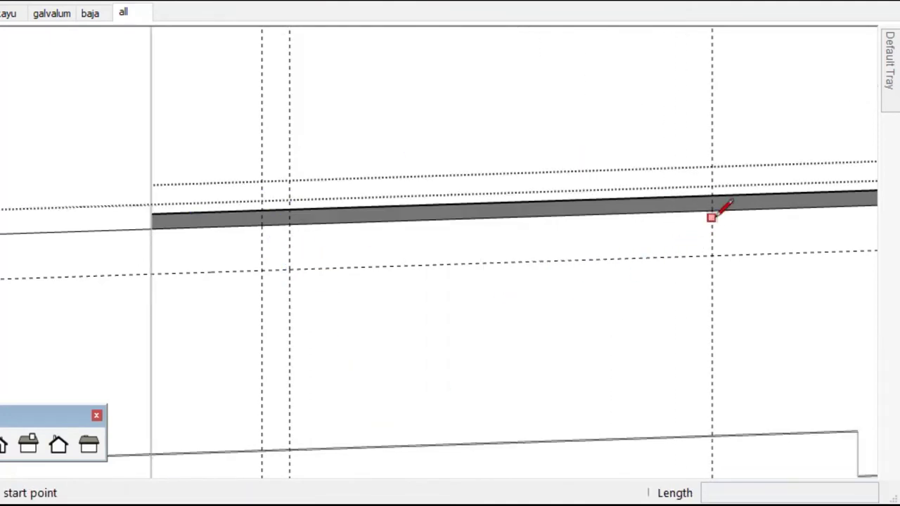
left_click(710, 210)
left_click(289, 269)
left_click(261, 231)
key("space")
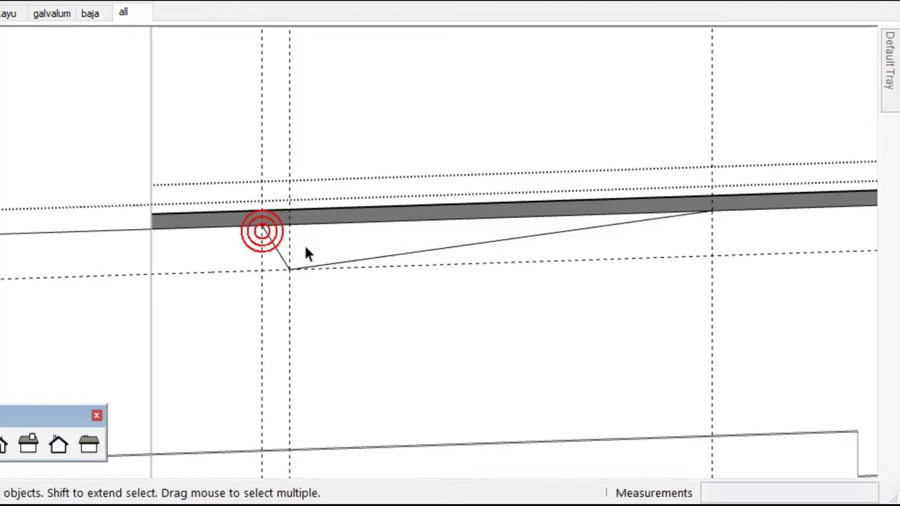
key("p")
left_click(261, 232)
left_click(190, 215)
Erase the two vertical guide lines
key("space")
scroll(355, 224, "down", 2)
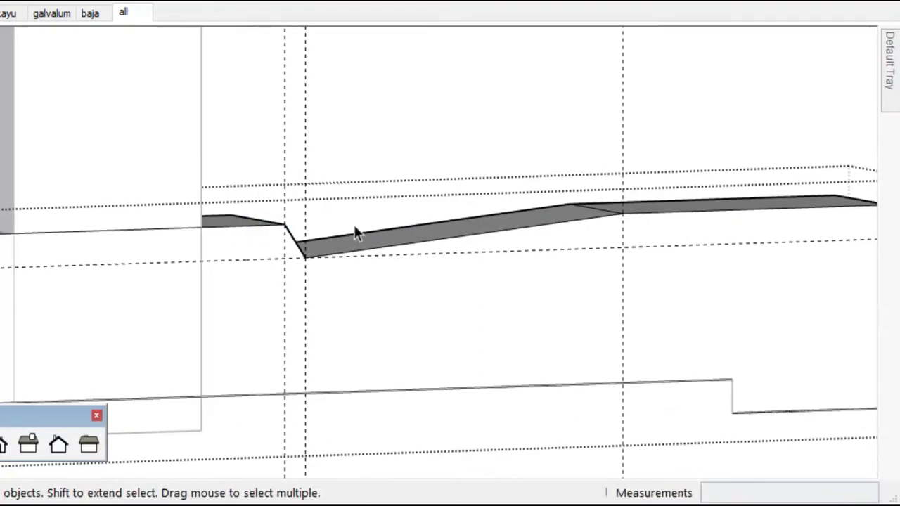
key("e")
left_click_drag(449, 333, 279, 331)
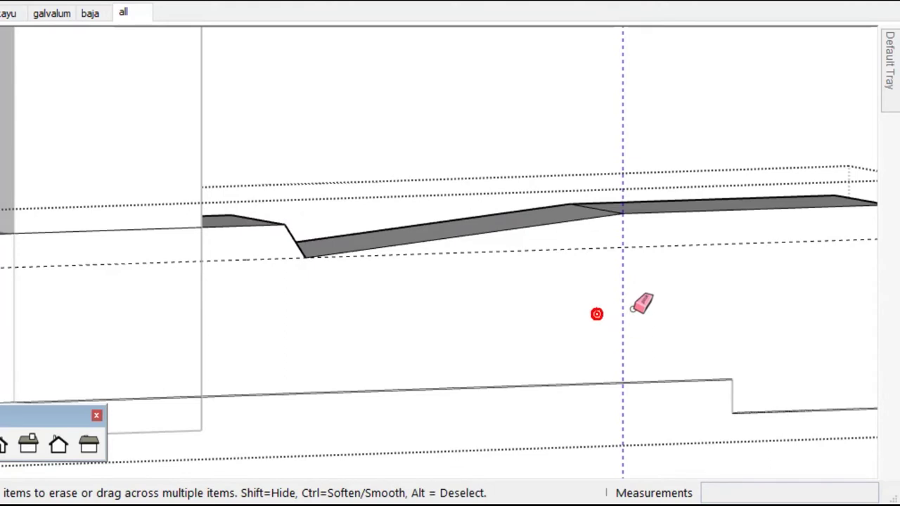
scroll(641, 303, "down", 3)
middle_click_drag(663, 301, 547, 287)
key("space")
scroll(613, 337, "up", 3)
Draw a cut line where the web meets the block and push the triangle through
key("l")
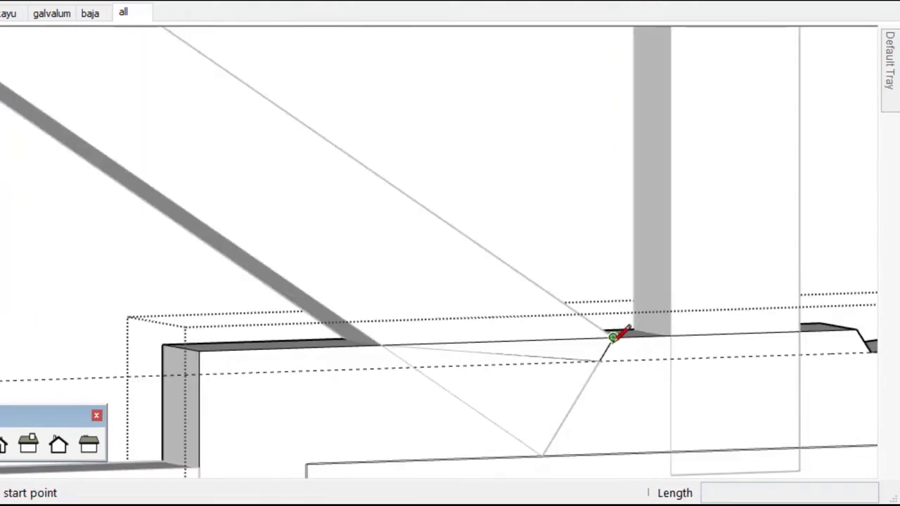
left_click(612, 337)
key("space")
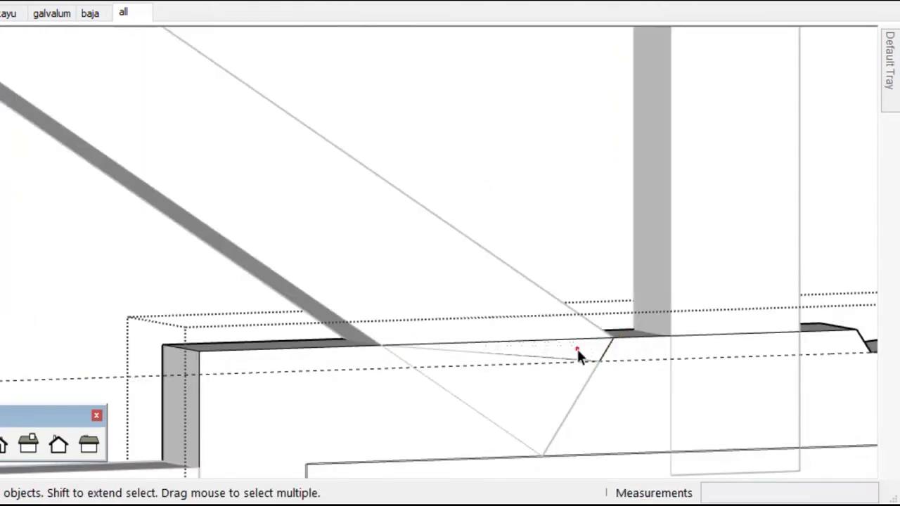
key("p")
left_click(576, 346)
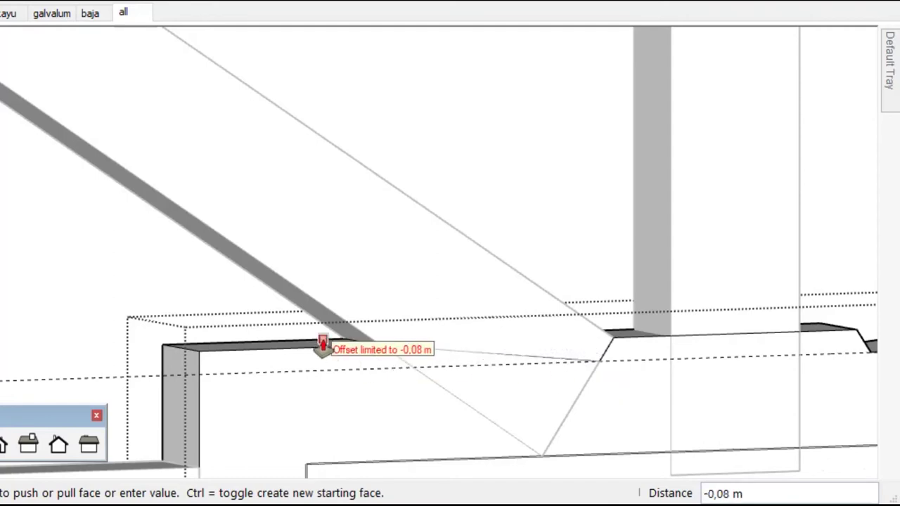
left_click(321, 341)
key("space")
left_click(515, 215)
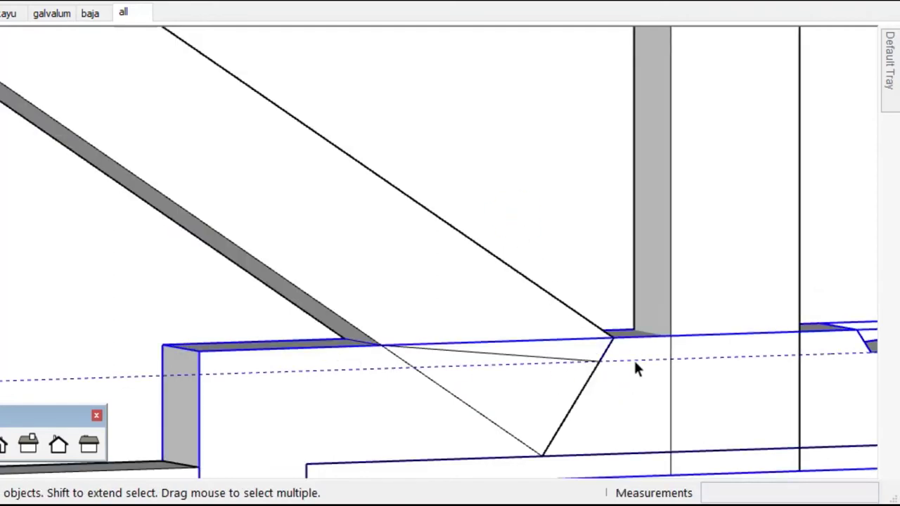
Trim the left web's triangular foot back 0,08 m to seat in the notch
double_click(633, 358)
left_click(629, 397)
key("Escape")
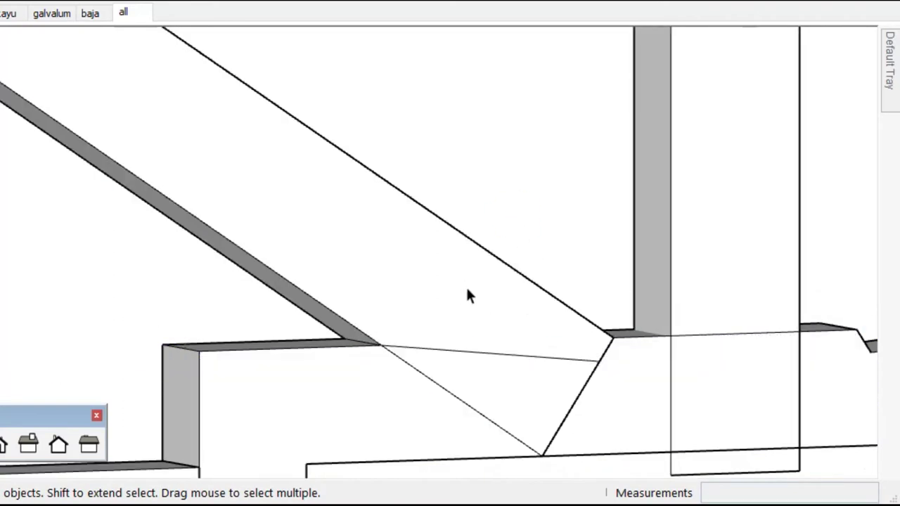
double_click(482, 378)
key("p")
left_click(495, 387)
key("space")
scroll(60, 332, "down", 3)
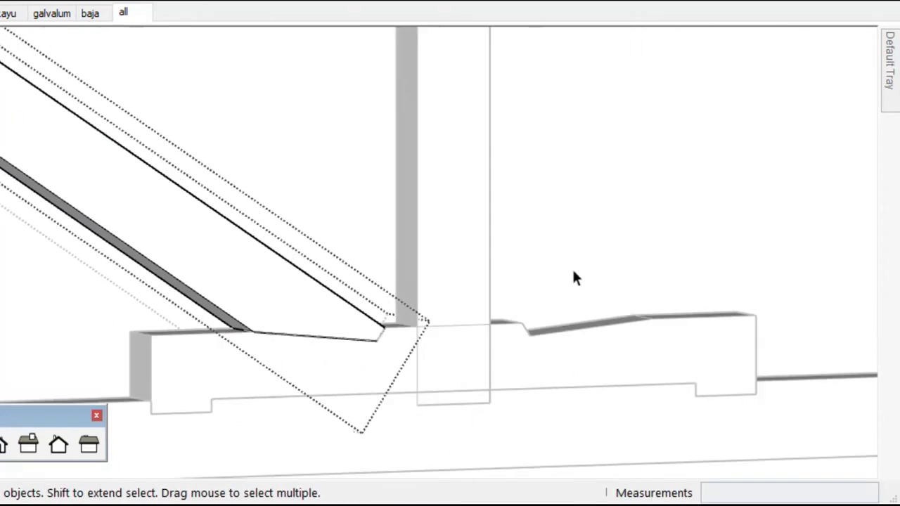
Show hidden geometry and unhide the right diagonal web
left_click(573, 278)
left_click(14, 1)
left_click(10, 58)
right_click(611, 261)
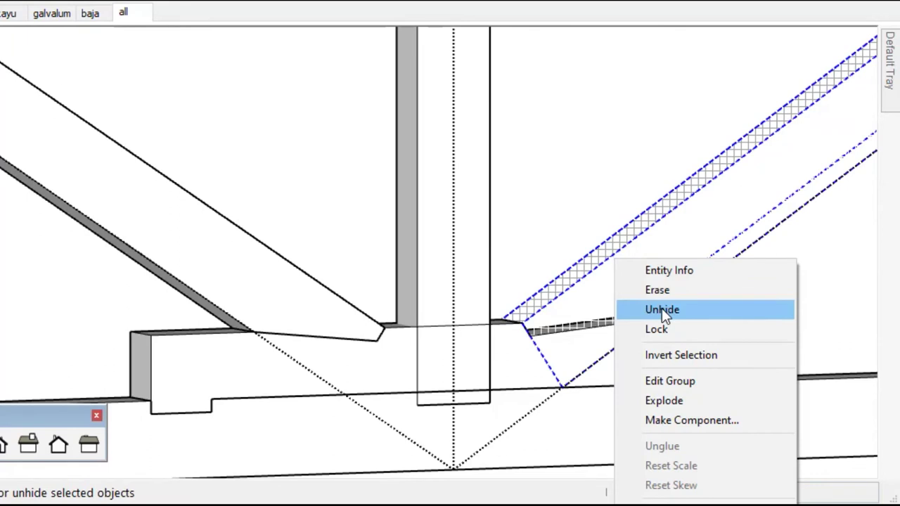
left_click(661, 309)
Draw a cut line across the right web's foot and trim it back to the notch
scroll(528, 273, "up", 3)
left_click(380, 283)
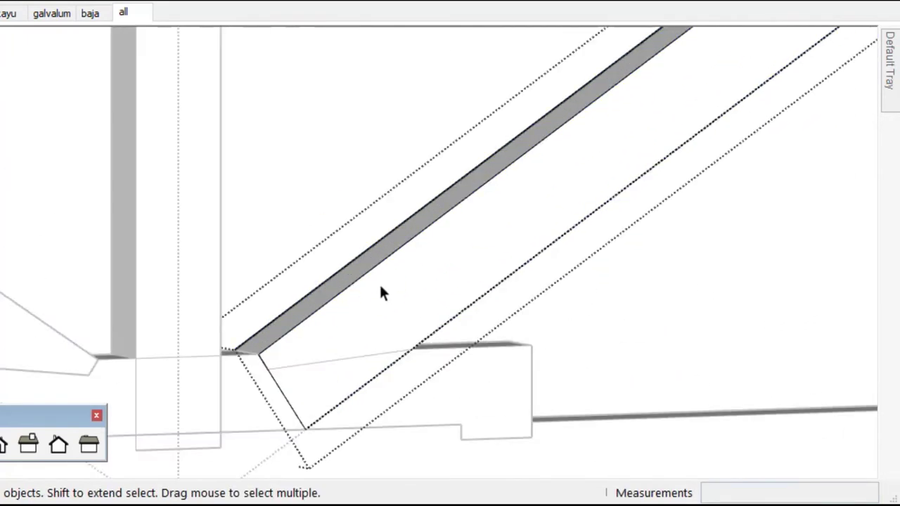
key("l")
left_click(412, 347)
left_click(268, 366)
key("space")
left_click(310, 395)
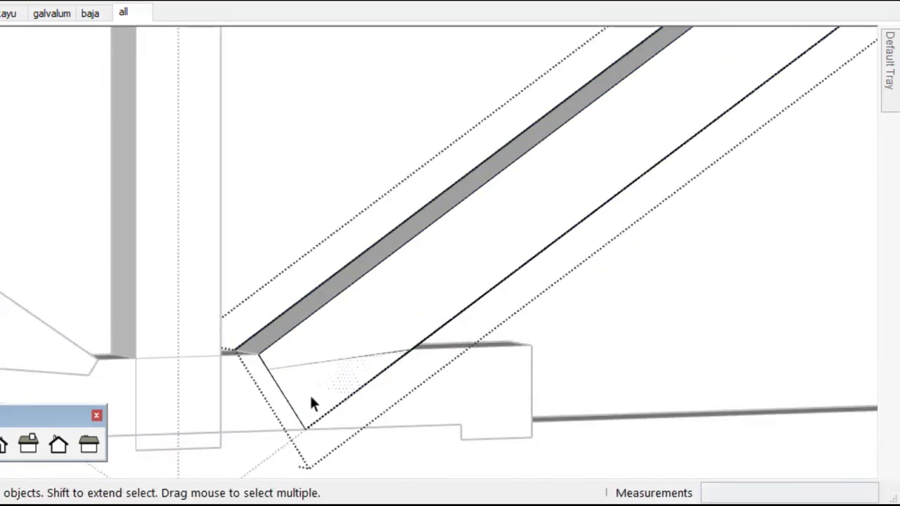
key("p")
left_click(311, 401)
left_click(284, 311)
key("space")
scroll(625, 325, "down", 2)
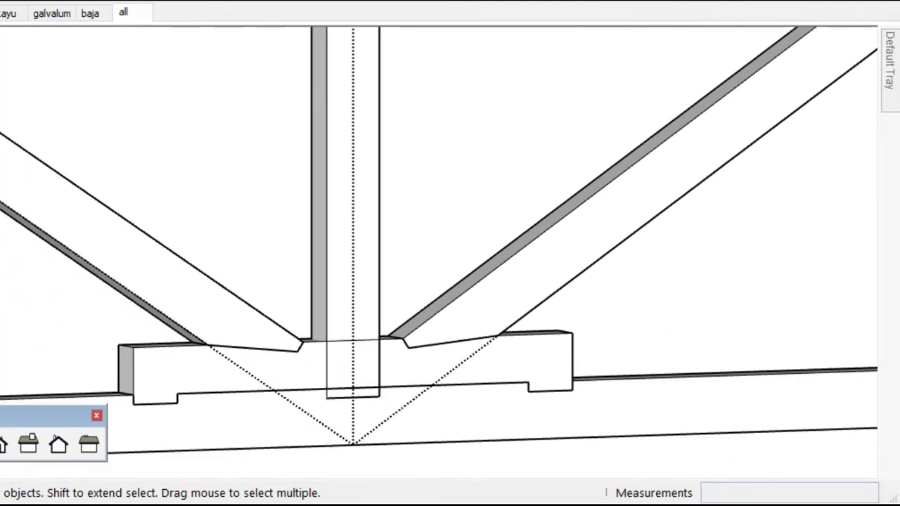
Hide the hidden geometry again and orbit to the joint below the rafter
left_click(61, 58)
mouse_move(176, 257)
middle_mouse_down()
mouse_move(176, 313)
mouse_move(313, 294)
mouse_move(153, 315)
middle_mouse_up()
scroll(227, 359, "down", 2)
scroll(508, 178, "up", 3)
scroll(496, 222, "up", 2)
mouse_move(496, 222)
middle_mouse_down()
mouse_move(534, 231)
mouse_move(532, 243)
mouse_move(635, 297)
middle_mouse_up()
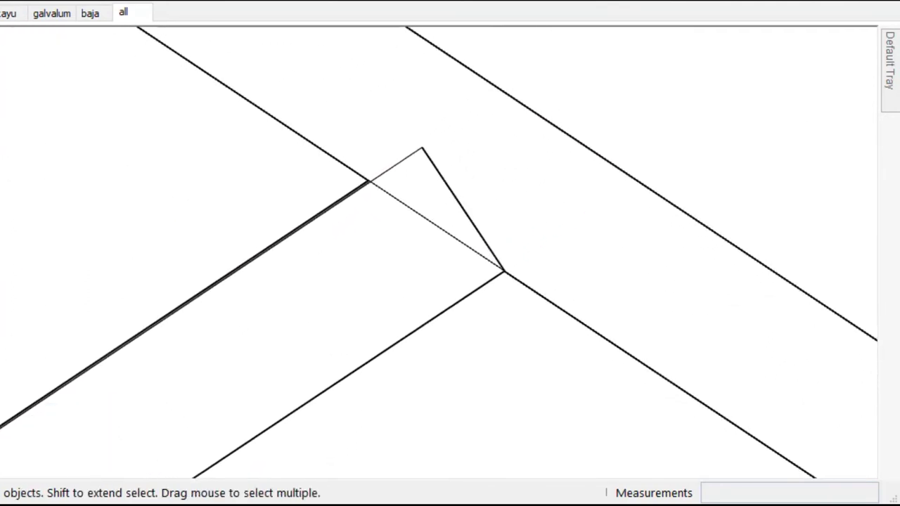
Open the web component and begin pulling its top end face
left_click(396, 271)
double_click(395, 272)
left_click_drag(348, 64, 518, 316)
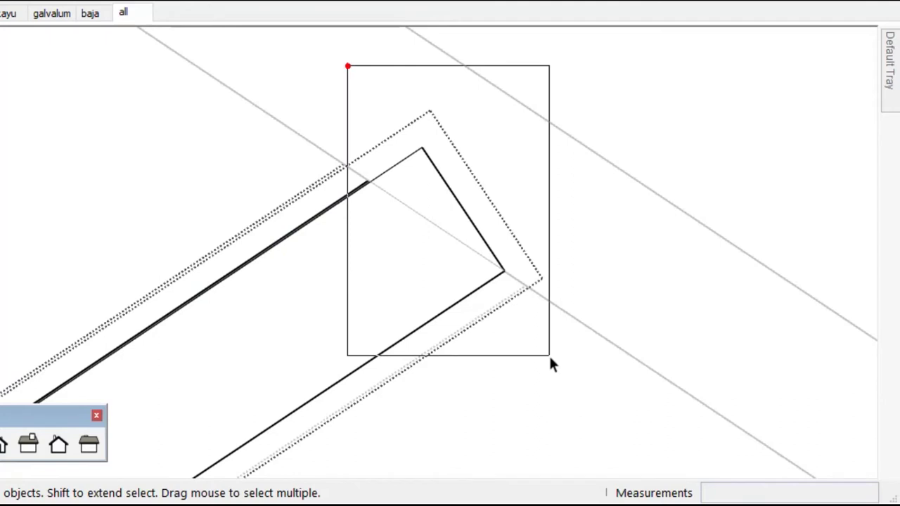
key("m")
key("p")
left_click(506, 293)
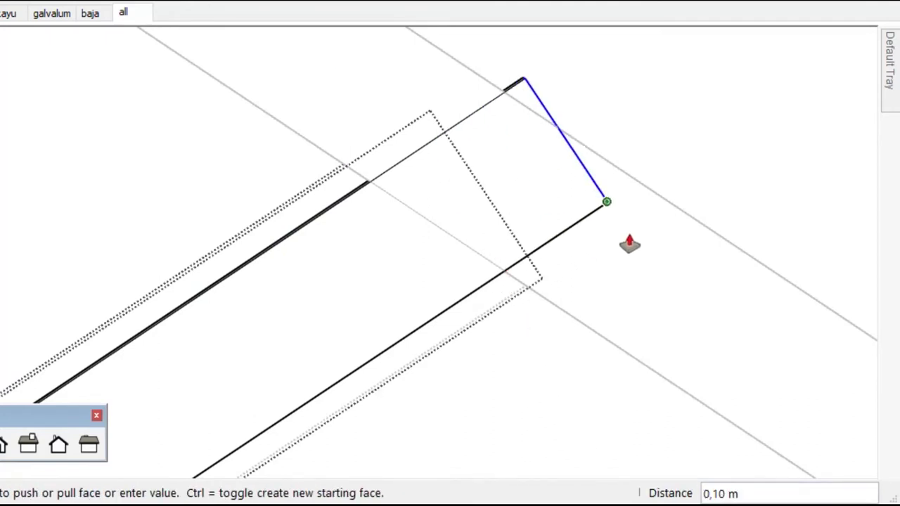
Extend the web's top end 0,10 m and add a 0,02 m guide off the rafter edge
left_click(622, 241)
key("space")
key("t")
left_click(575, 304)
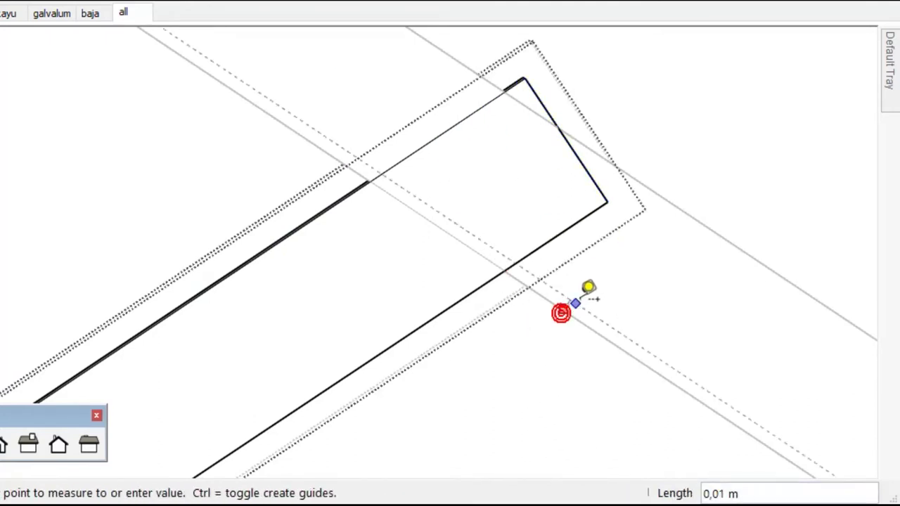
type(",02")
key("Return")
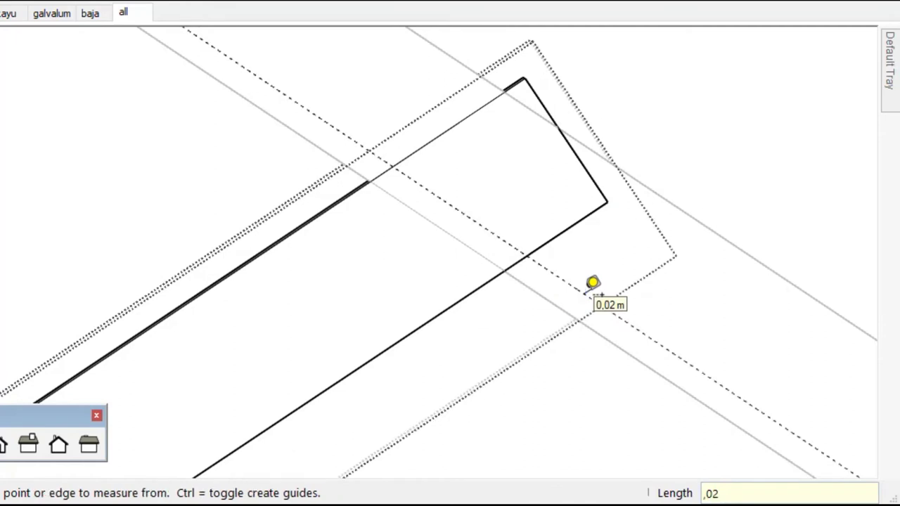
key("space")
scroll(503, 279, "up", 2)
Inside the group, draw the small triangular notch outline and pick its face to push
double_click(522, 271)
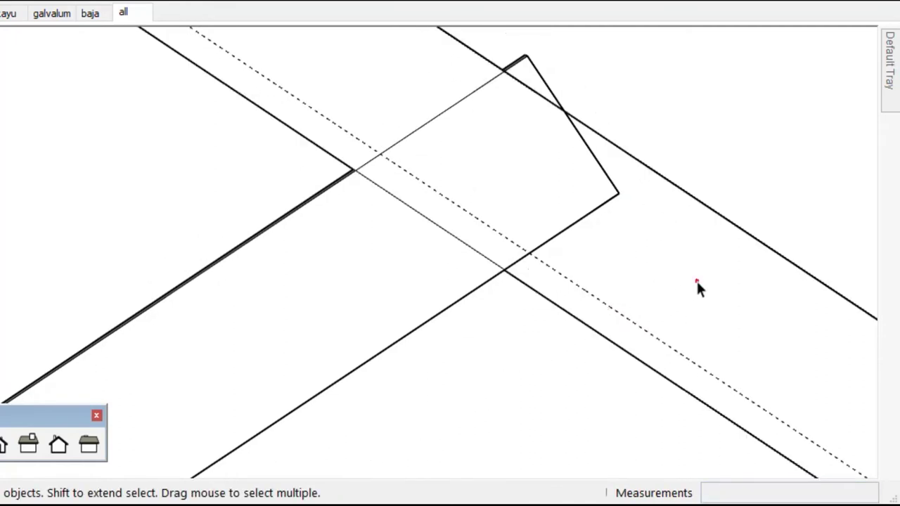
key("l")
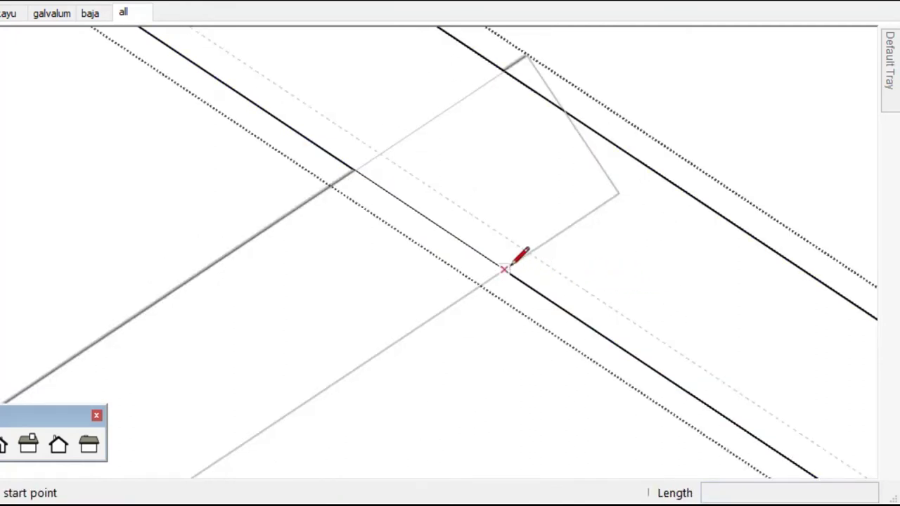
left_click(518, 257)
scroll(548, 262, "down", 1)
scroll(504, 243, "up", 1)
scroll(548, 257, "up", 1)
key("Escape")
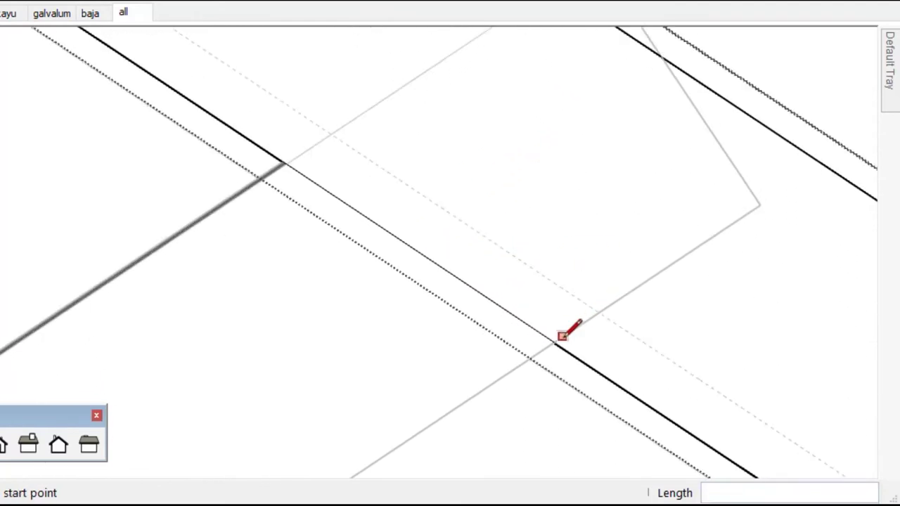
left_click(567, 343)
scroll(568, 348, "down", 1)
scroll(570, 353, "down", 1)
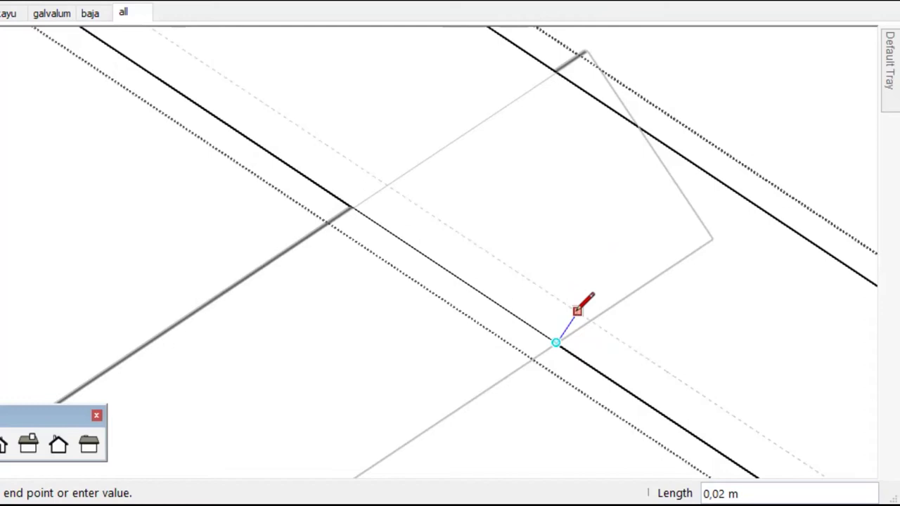
key("space")
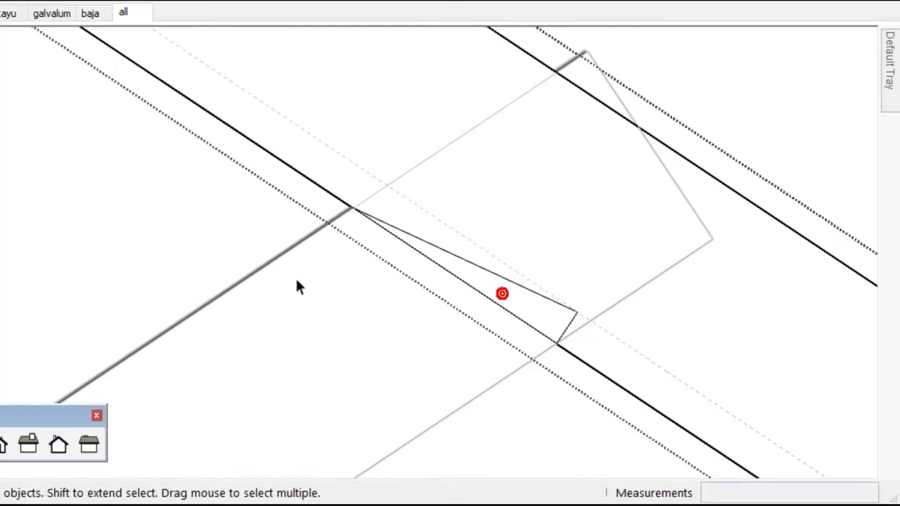
scroll(302, 288, "down", 2)
key("p")
left_click(393, 304)
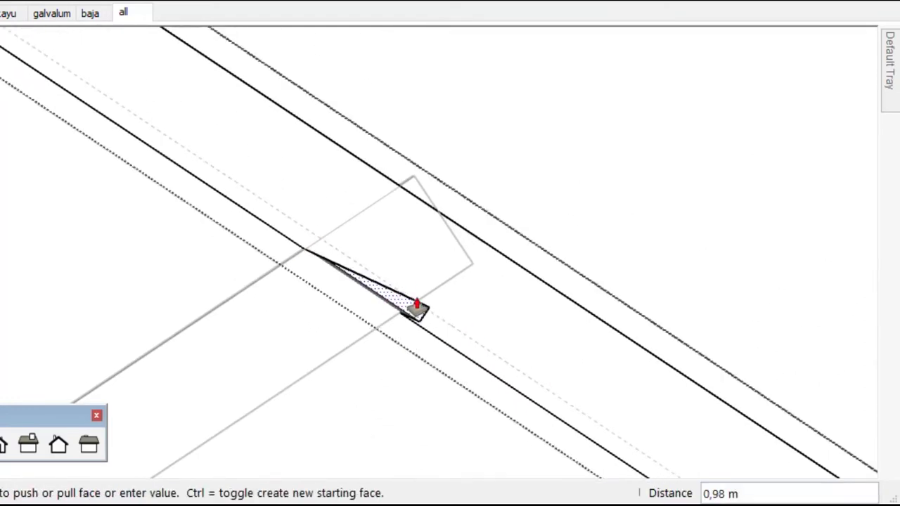
Open the board group and draw a notch line from the board's corner
middle_click_drag(371, 277, 311, 331)
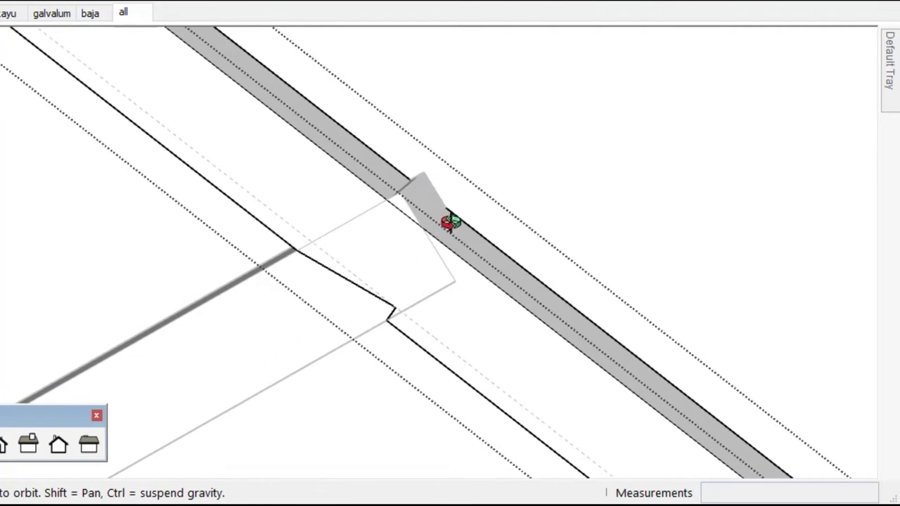
key("space")
left_click(270, 323)
double_click(270, 322)
key("l")
left_click(297, 251)
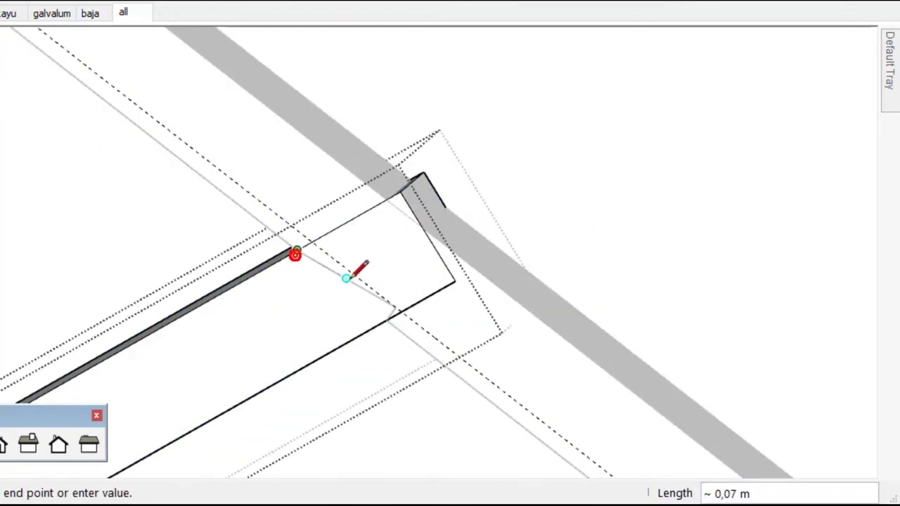
scroll(391, 310, "up", 2)
key("space")
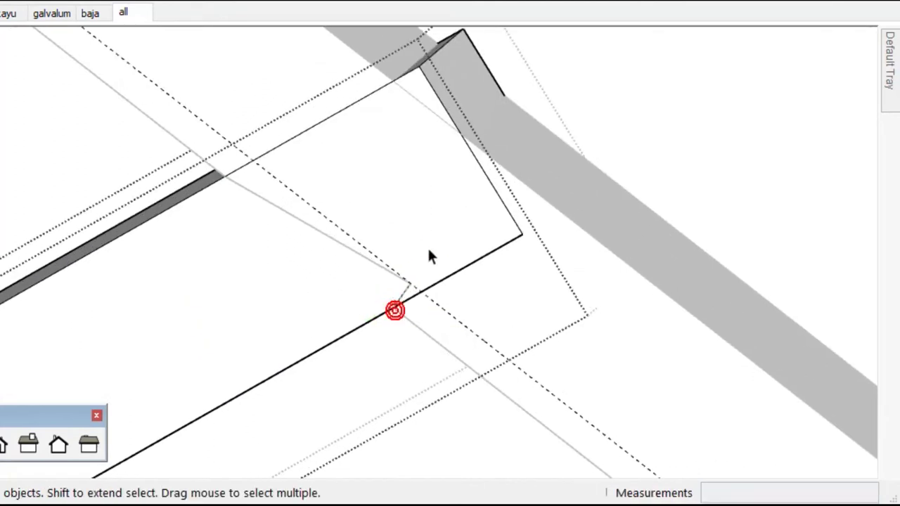
Push the notch face back 0,08 m so the web seats against the rafter
left_click(427, 258)
scroll(201, 395, "down", 3)
key("p")
left_click(272, 328)
left_click(313, 259)
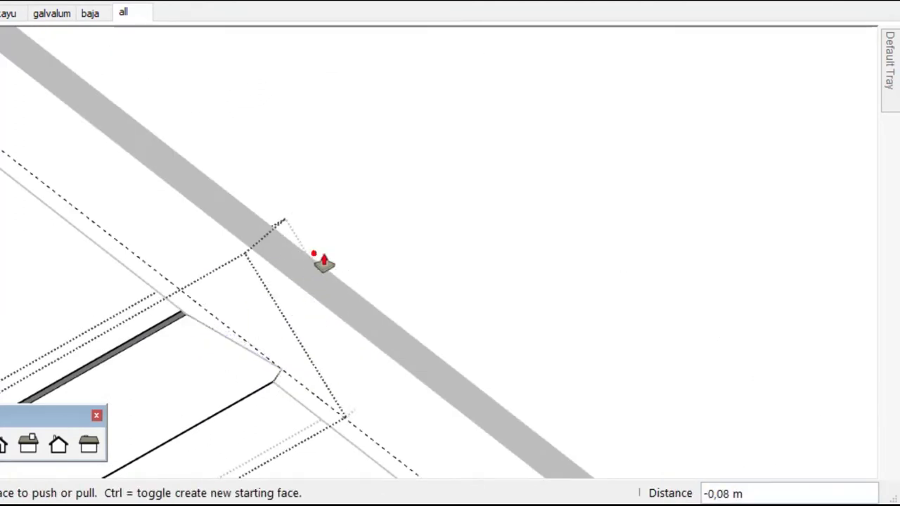
key("space")
left_click(424, 279)
double_click(320, 396)
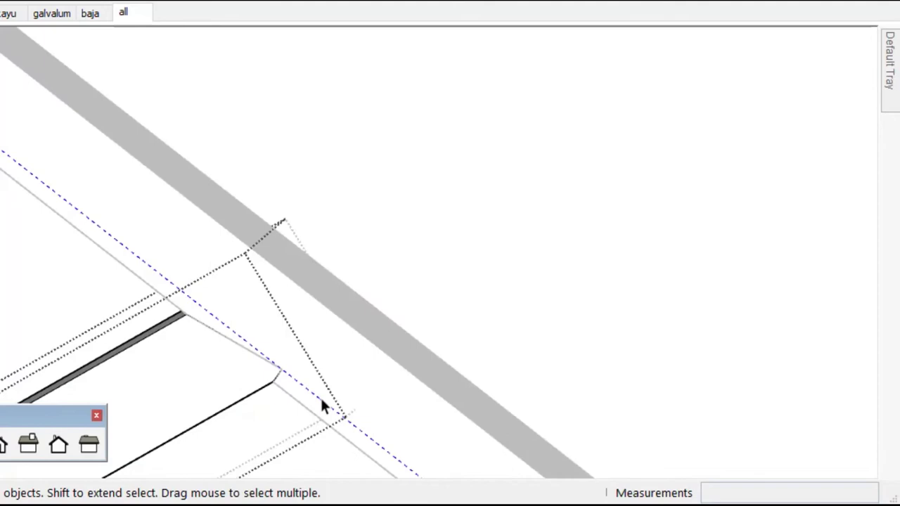
scroll(699, 422, "down", 3)
scroll(732, 239, "down", 2)
scroll(295, 271, "down", 3)
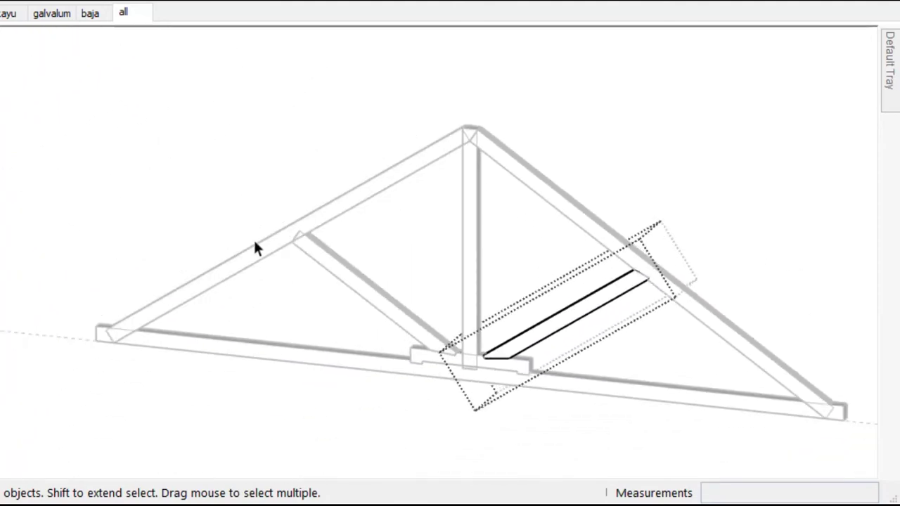
Finish editing the copied web member's group
scroll(329, 223, "up", 3)
scroll(330, 224, "up", 2)
scroll(331, 226, "down", 1)
scroll(341, 201, "down", 2)
scroll(315, 163, "down", 2)
scroll(407, 239, "up", 2)
left_click(433, 270)
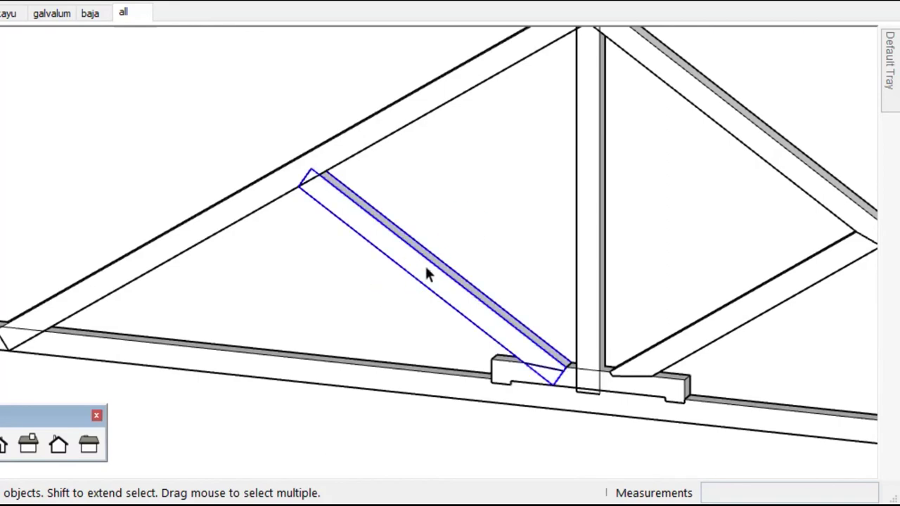
Rotate the right diagonal web about the chord midpoint to lie parallel to the opposite diagonal
scroll(548, 289, "up", 1)
scroll(632, 274, "down", 1)
left_click(657, 304)
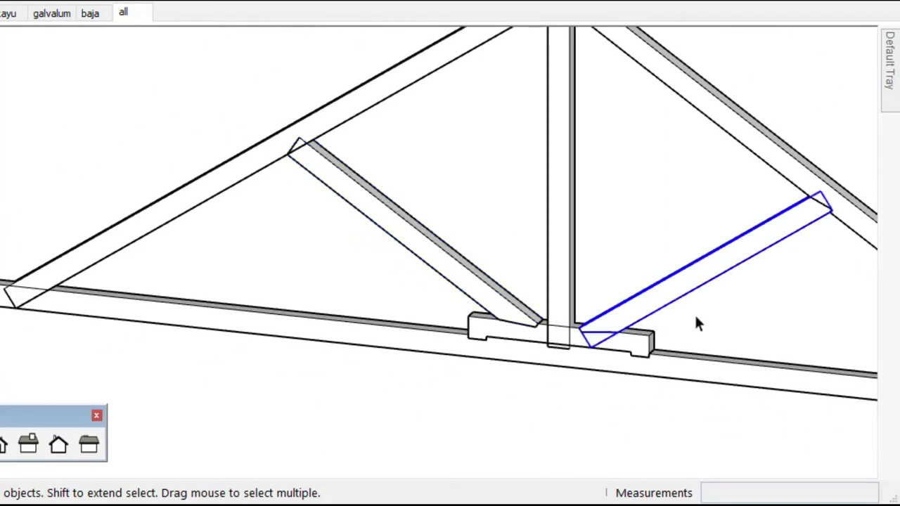
key("q")
scroll(538, 312, "down", 1)
scroll(647, 281, "up", 2)
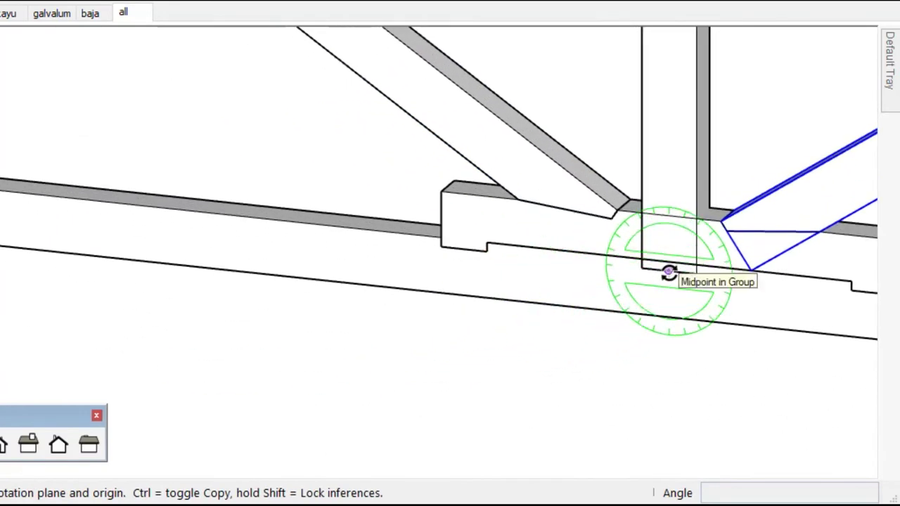
left_click(668, 270)
scroll(650, 288, "down", 1)
left_click(753, 217)
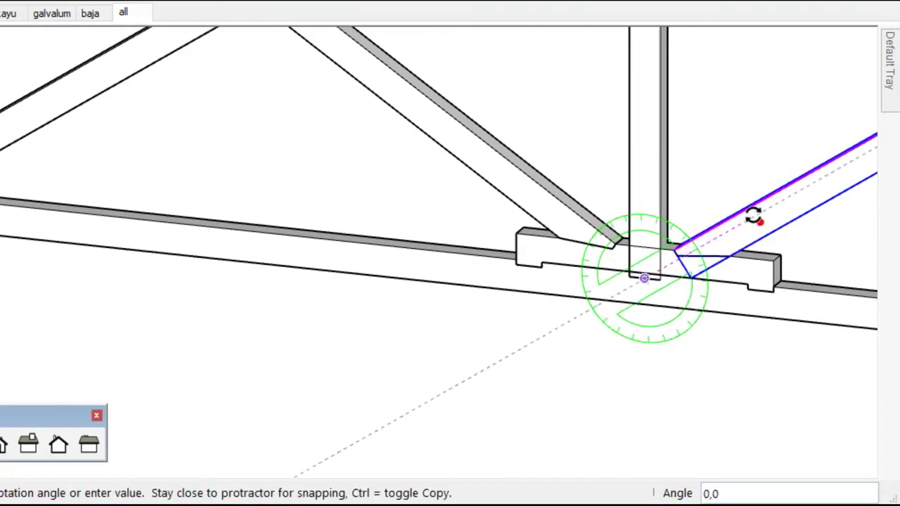
left_click(476, 157)
scroll(439, 220, "down", 2)
scroll(598, 195, "up", 3)
Mirror the web member lengthwise with a scale of -1
key("s")
scroll(607, 188, "up", 2)
scroll(602, 186, "up", 2)
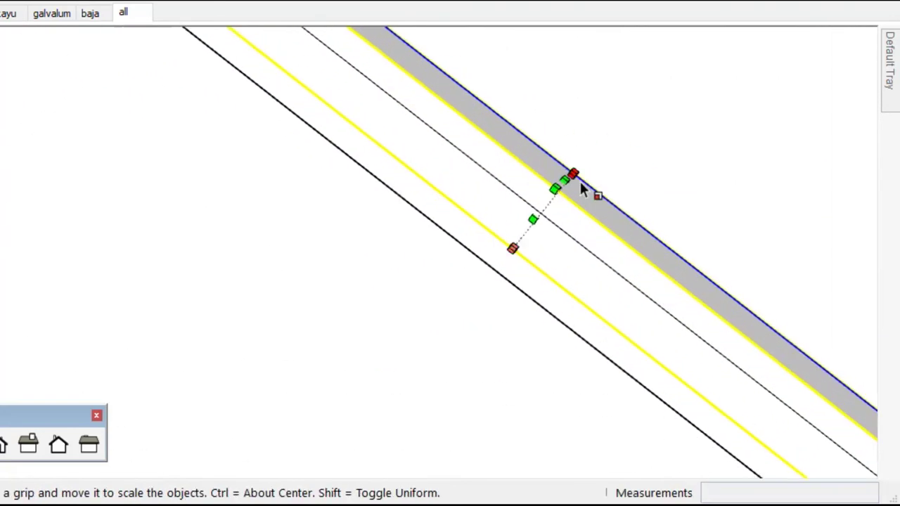
left_click(566, 177)
type("-1")
key("Return")
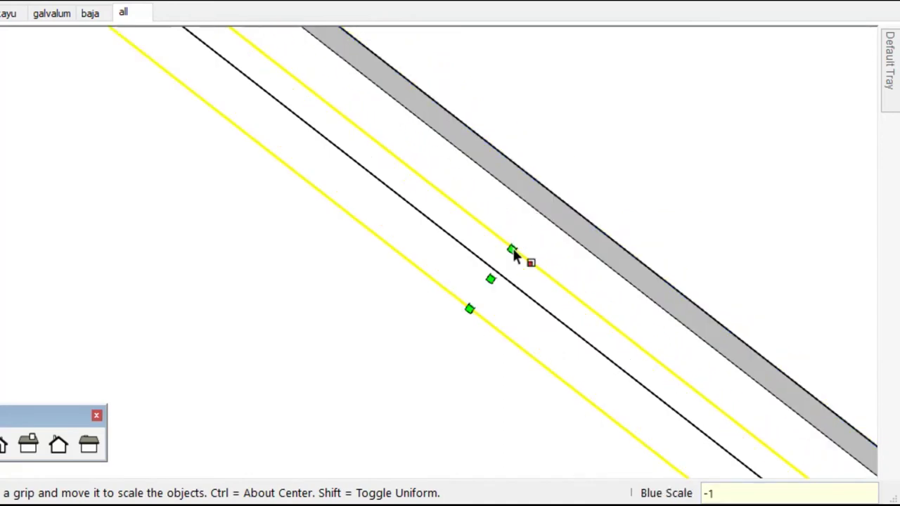
scroll(559, 255, "down", 3)
key("space")
scroll(718, 415, "up", 2)
Move the mirrored web by its lower corner so its end sits on the chord edge
key("m")
scroll(717, 405, "up", 2)
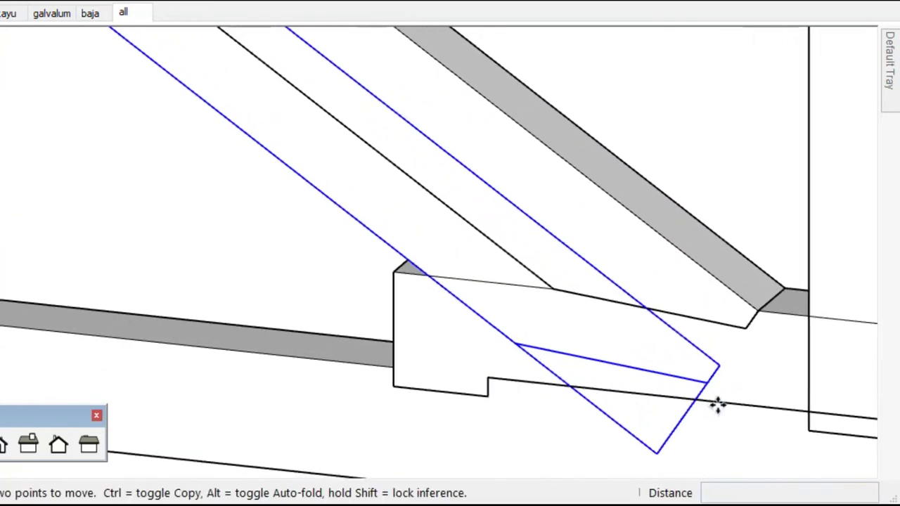
left_click(705, 380)
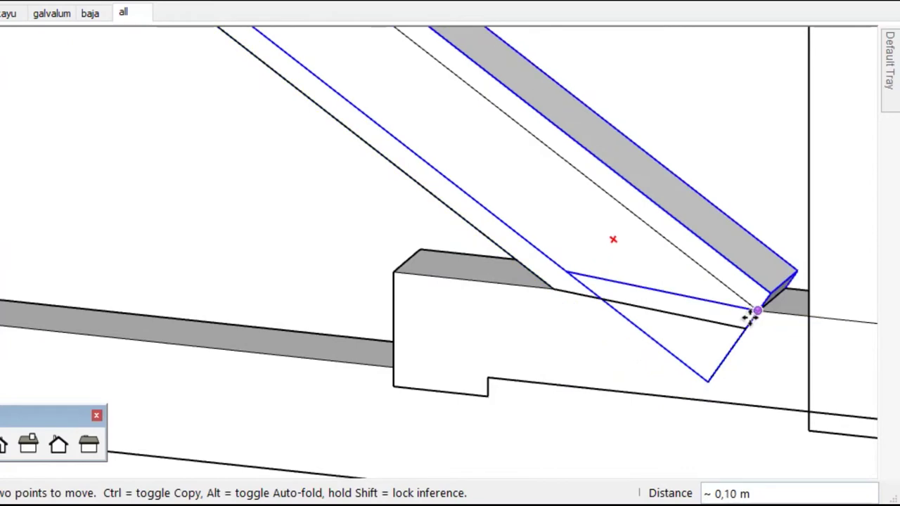
left_click(747, 325)
scroll(813, 415, "down", 5)
scroll(501, 150, "up", 5)
key("space")
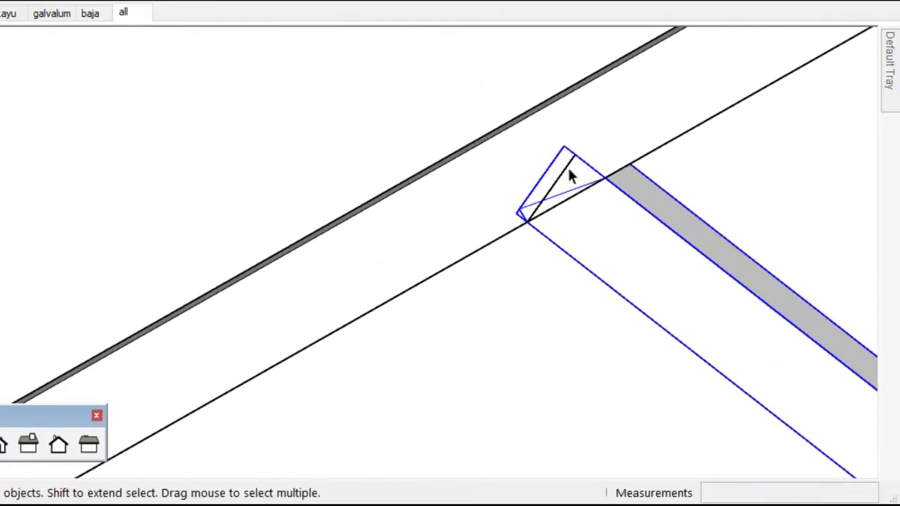
Draw a cut line across the web's tip where it meets the rafter
scroll(510, 285, "down", 1)
left_click(508, 281)
scroll(527, 218, "up", 1)
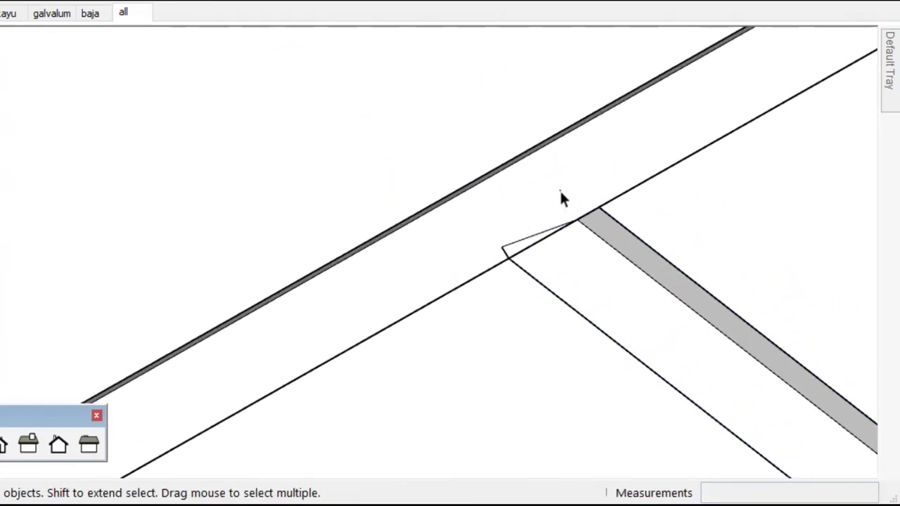
scroll(563, 202, "up", 2)
key("l")
left_click(587, 232)
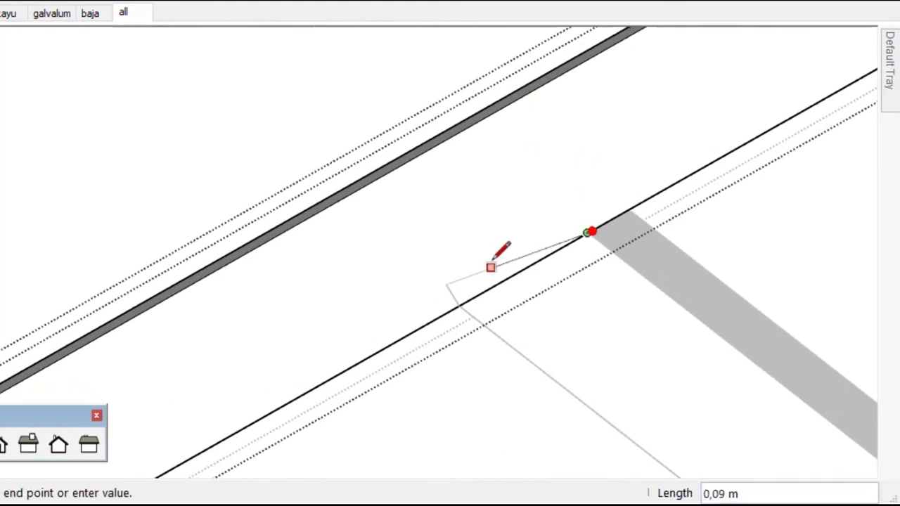
left_click(458, 305)
scroll(479, 394, "down", 2)
key("space")
Push the small tip face back 0,08 m so the web ends flush with the rafter
key("p")
left_click(459, 333)
left_click(479, 237)
key("space")
scroll(339, 177, "down", 2)
scroll(459, 193, "down", 3)
scroll(632, 253, "down", 2)
scroll(457, 331, "down", 2)
scroll(523, 331, "up", 3)
scroll(468, 313, "up", 2)
scroll(468, 309, "up", 2)
scroll(468, 315, "up", 1)
Place a guide parallel to the bottom chord's top edge at the left end
key("t")
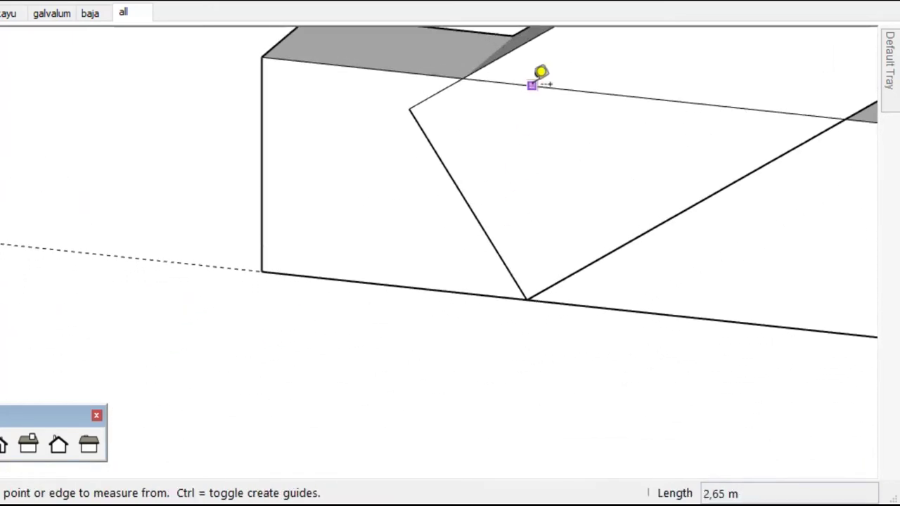
left_click(531, 85)
left_click(532, 120)
scroll(457, 189, "down", 2)
scroll(474, 137, "up", 3)
scroll(383, 292, "down", 2)
scroll(403, 147, "up", 2)
scroll(415, 181, "up", 2)
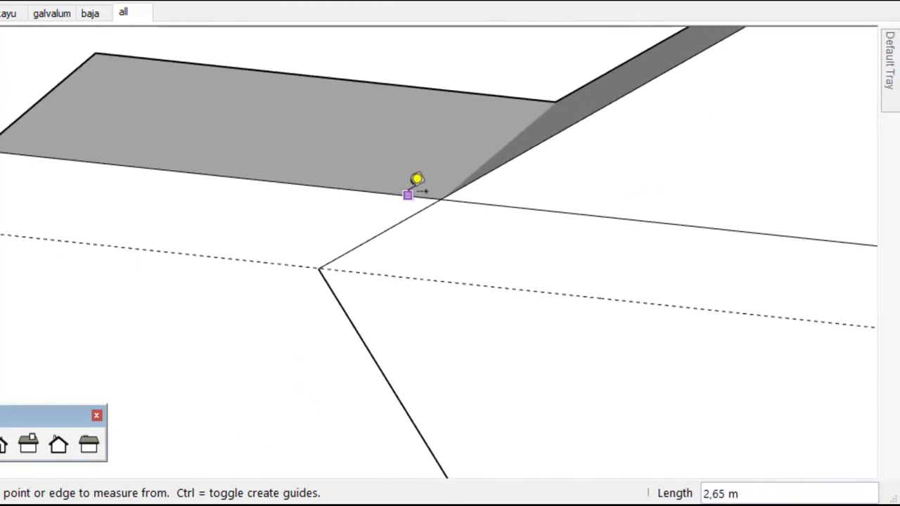
key("space")
Draw a notch outline on the left rafter foot and push it through to remove it
left_click(613, 148)
key("l")
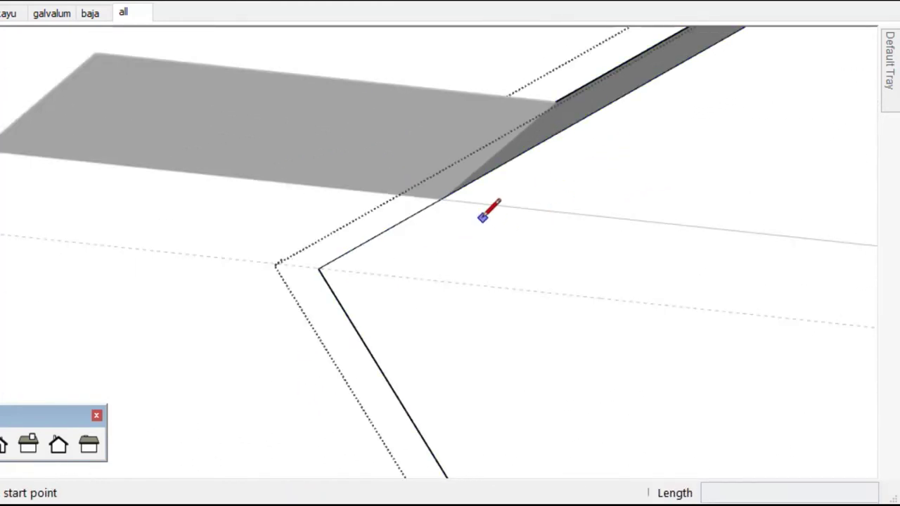
left_click(441, 204)
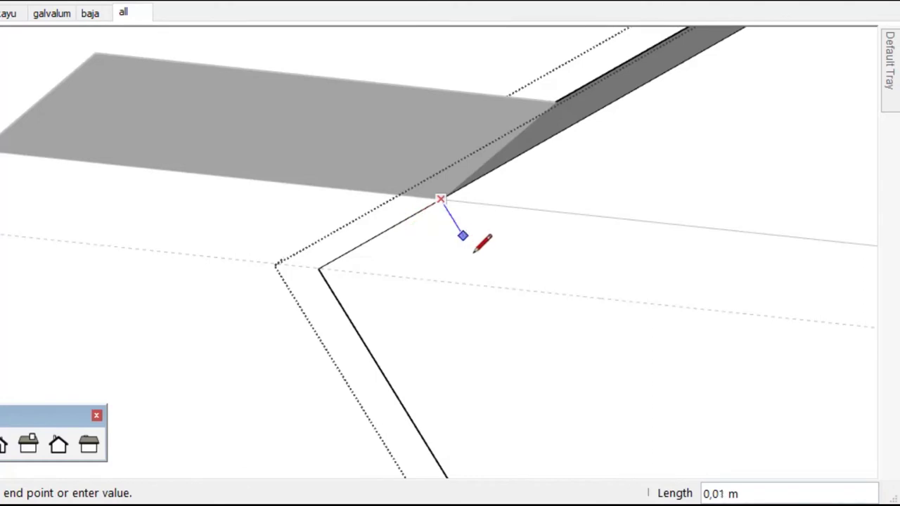
mouse_move(494, 286)
middle_mouse_down()
mouse_move(333, 285)
mouse_move(483, 343)
middle_mouse_up()
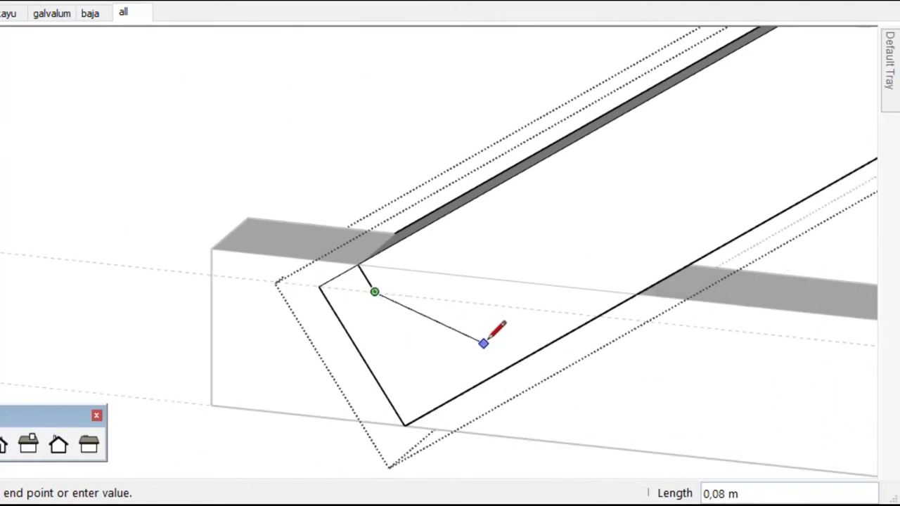
left_click(622, 292)
scroll(568, 291, "down", 1)
key("space")
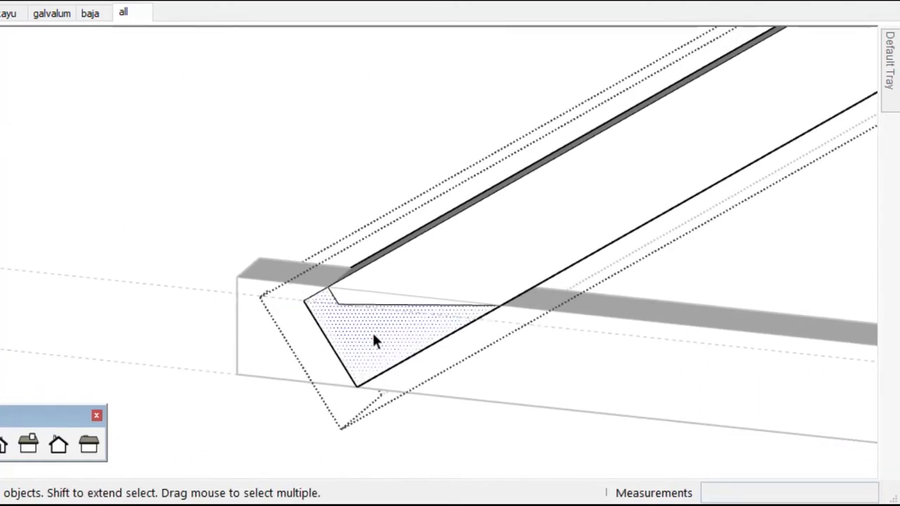
key("p")
left_click(372, 331)
left_click(558, 301)
key("space")
In the bottom chord, outline a seat at the rafter's heel and push it back to cut the notch
left_click(281, 331)
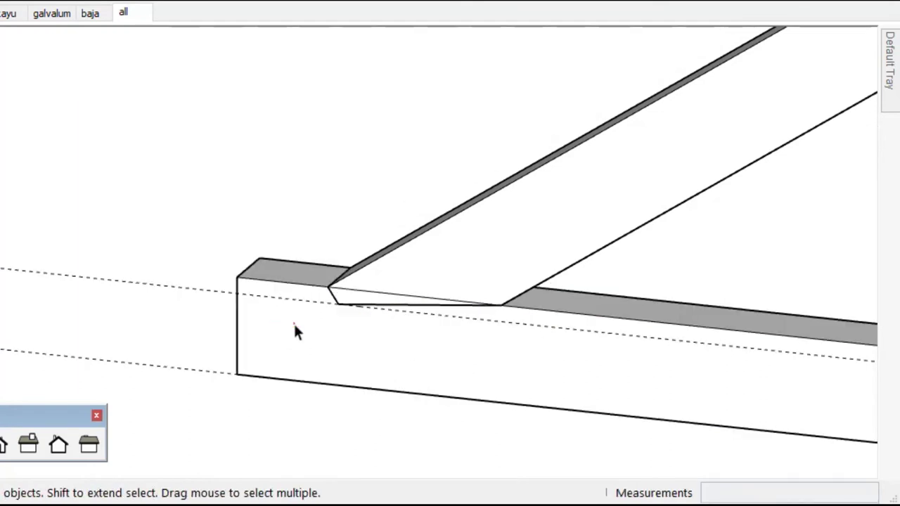
double_click(295, 333)
key("l")
left_click(328, 285)
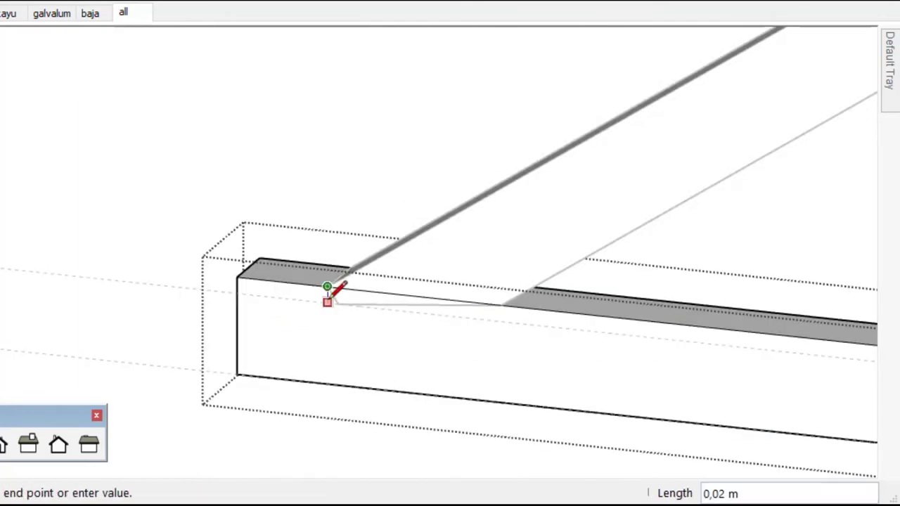
scroll(337, 298, "up", 1)
left_click(644, 307)
key("space")
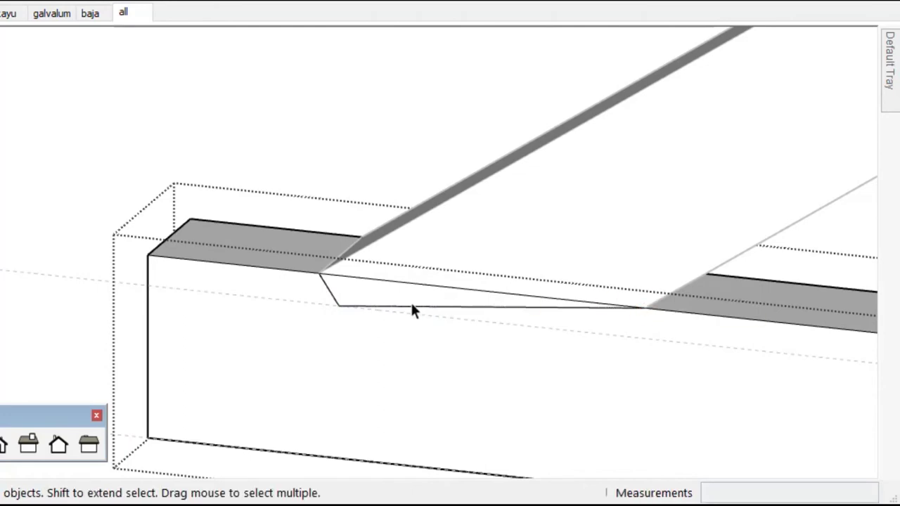
left_click(367, 294)
key("p")
left_click(366, 294)
left_click(317, 238)
key("space")
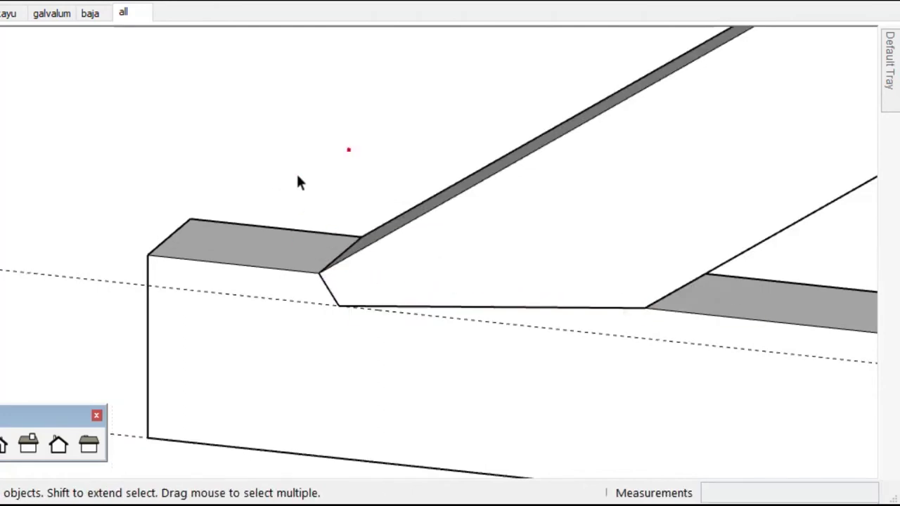
scroll(98, 279, "down", 2)
scroll(138, 338, "down", 2)
scroll(78, 314, "down", 2)
Place a guide 0,02 m below the chord's top edge at the right end
scroll(40, 317, "down", 3)
scroll(339, 354, "down", 1)
scroll(680, 394, "up", 3)
scroll(749, 379, "up", 2)
scroll(749, 381, "up", 2)
scroll(749, 382, "up", 2)
key("t")
left_click(748, 288)
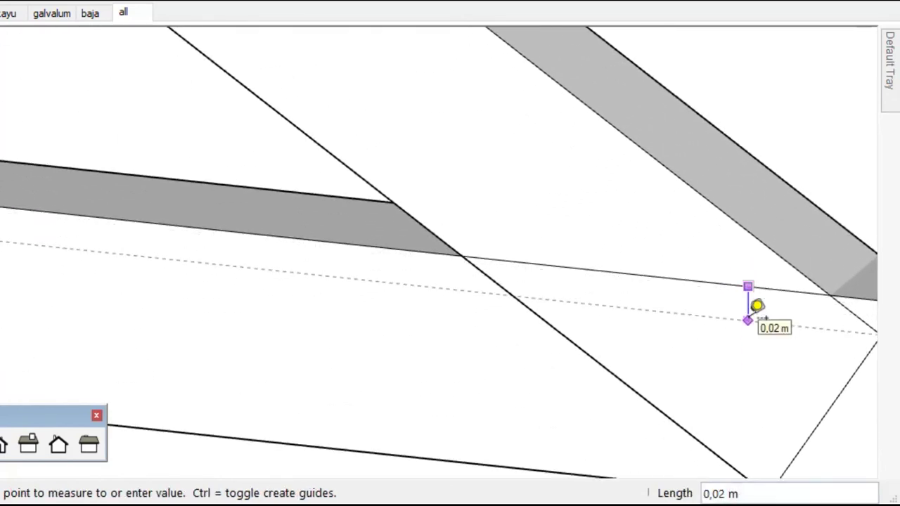
left_click(748, 320)
mouse_move(518, 345)
middle_mouse_down()
mouse_move(668, 367)
mouse_move(660, 361)
middle_mouse_up()
key("space")
Outline a notch along the guide in the right rafter foot and push it through 0,08 m
left_click(589, 226)
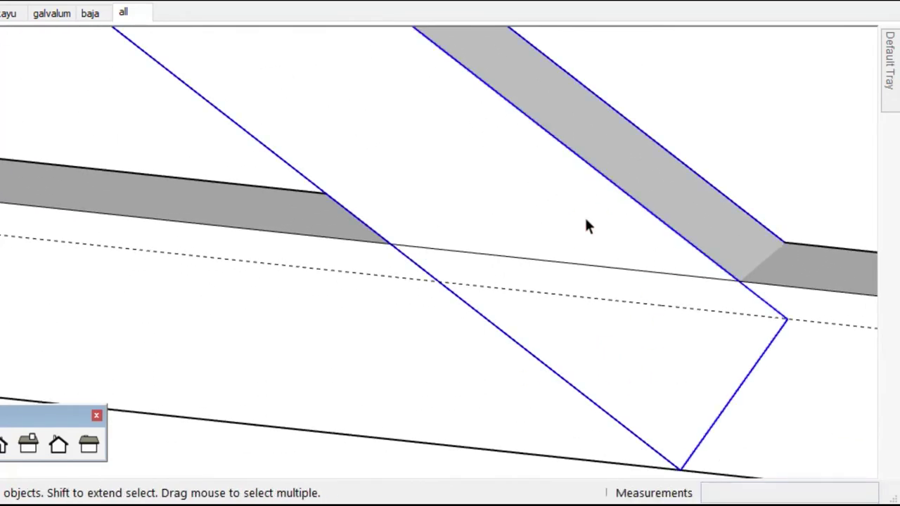
double_click(589, 227)
key("l")
scroll(731, 281, "up", 2)
left_click(766, 261)
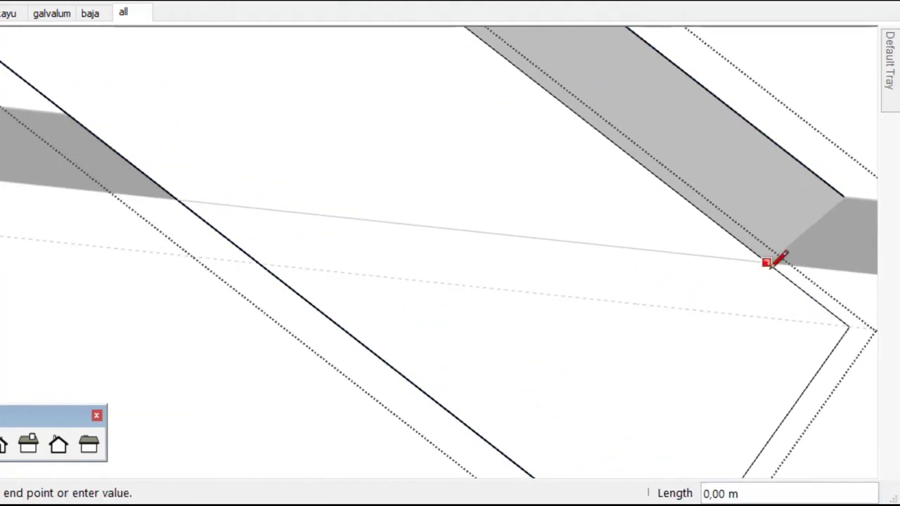
left_click(731, 313)
left_click(185, 195)
key("space")
scroll(247, 359, "down", 2)
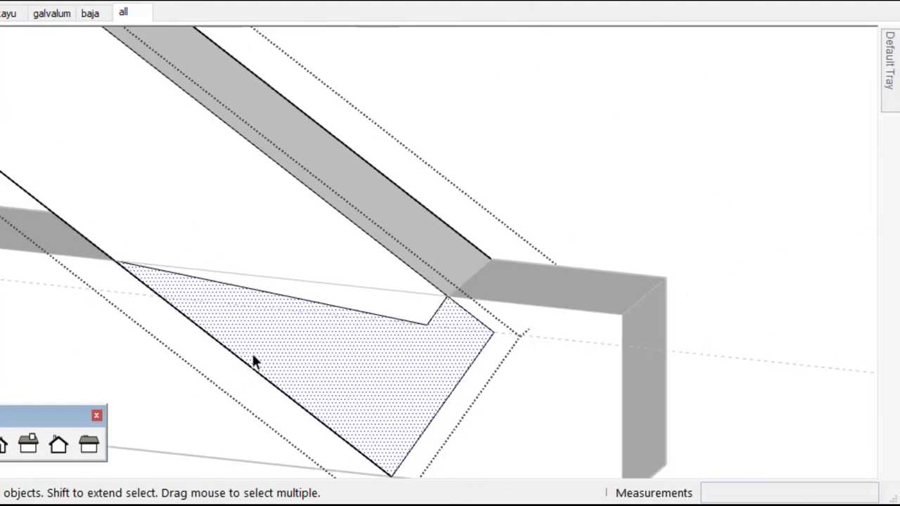
key("p")
left_click(315, 345)
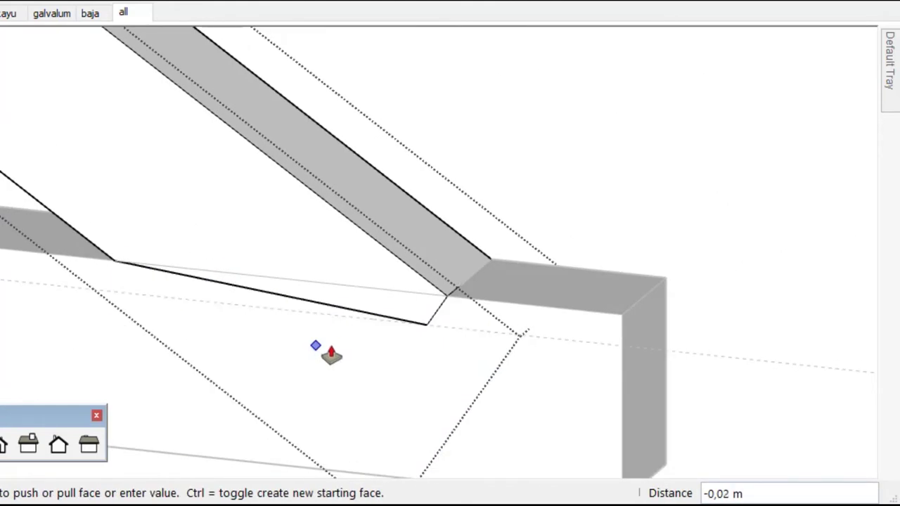
left_click(485, 270)
key("space")
Draw a triangular seat in the bottom chord's right end and push it back to cut it
left_click(572, 284)
double_click(572, 283)
key("l")
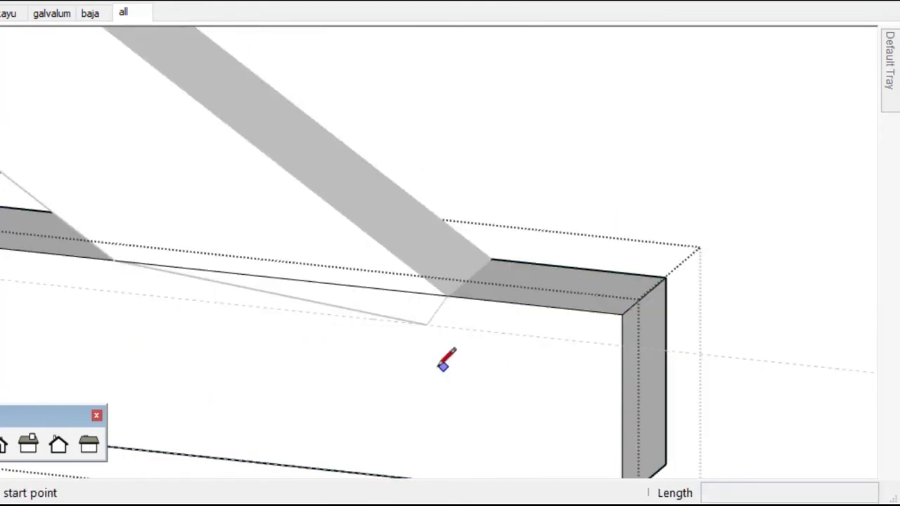
left_click(114, 260)
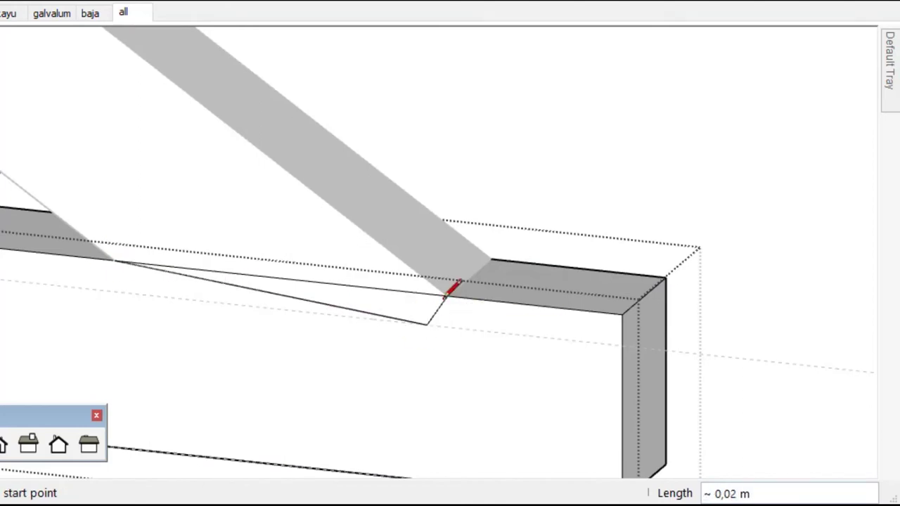
key("space")
left_click(412, 307)
key("p")
left_click_drag(414, 316, 487, 260)
key("space")
left_click(528, 170)
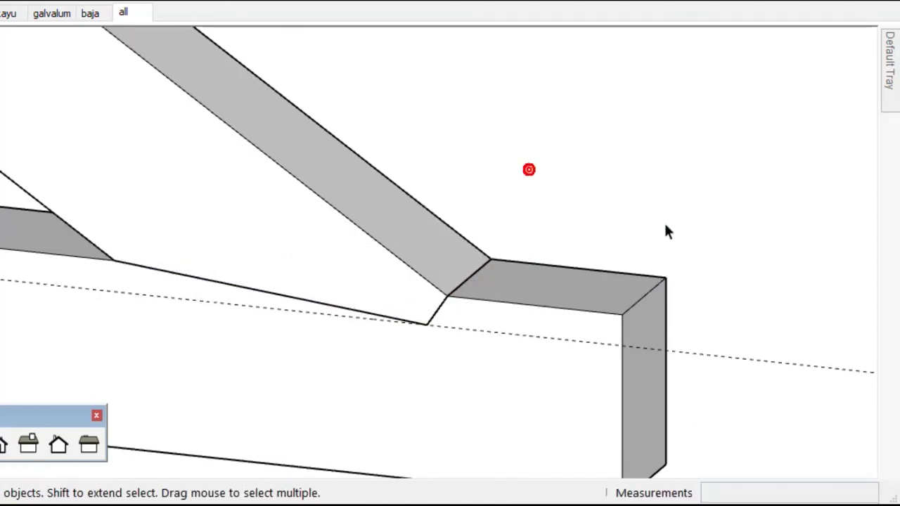
Raise the top of the king post with Push/Pull inside its group
scroll(850, 345, "down", 3)
scroll(747, 337, "down", 2)
scroll(297, 267, "up", 2)
scroll(383, 292, "up", 2)
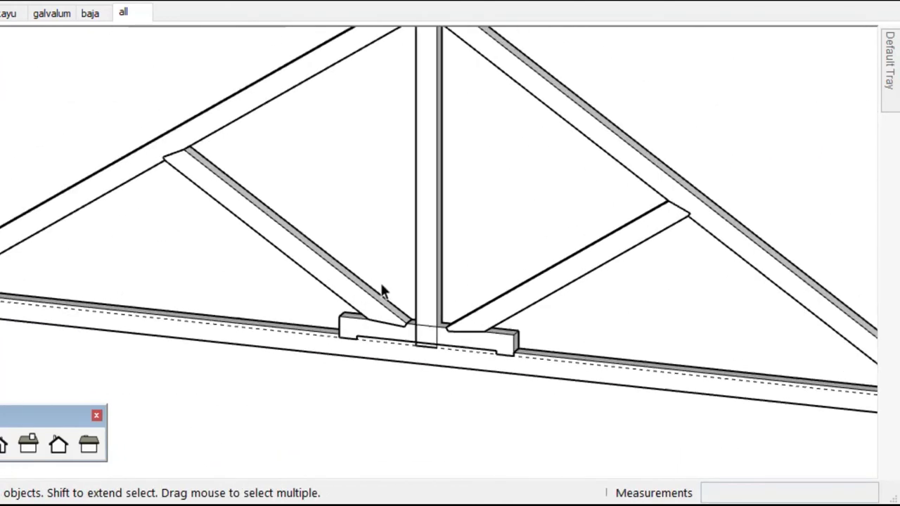
scroll(383, 291, "down", 3)
scroll(417, 131, "up", 2)
scroll(438, 115, "up", 3)
scroll(449, 158, "up", 1)
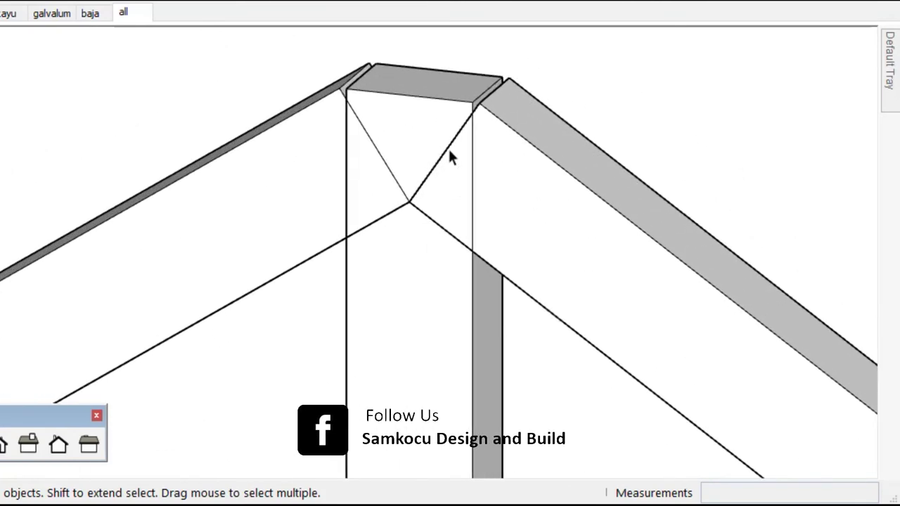
scroll(449, 158, "up", 1)
double_click(458, 167)
scroll(425, 252, "down", 2)
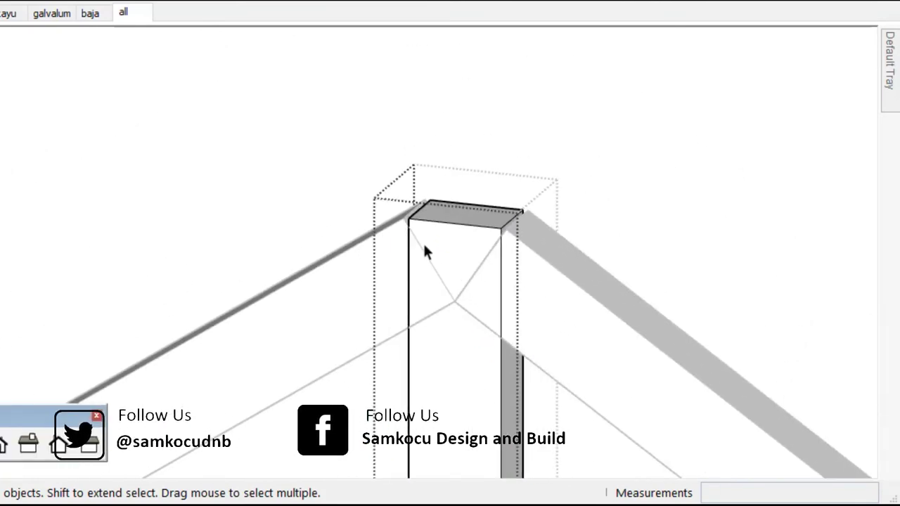
key("p")
left_click(488, 231)
left_click(483, 123)
key("space")
Extend the right rafter's sloped end 0,05 m into the king post
double_click(540, 286)
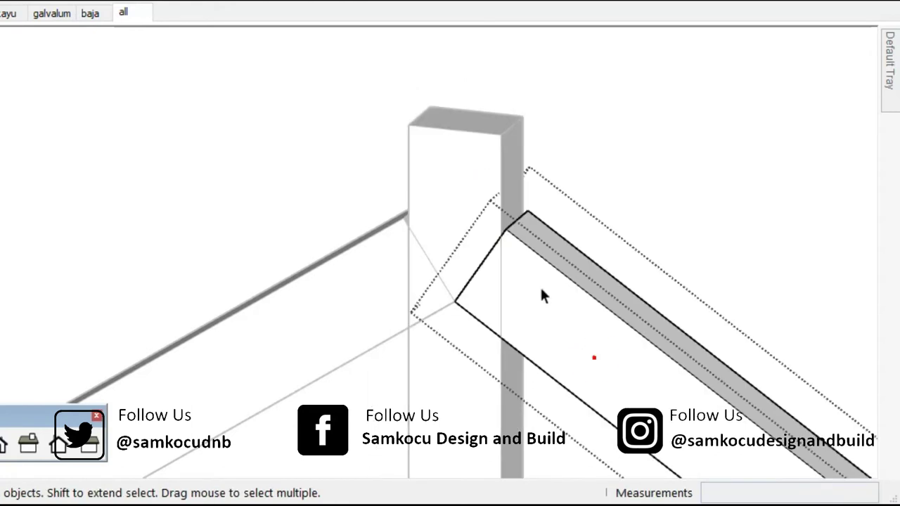
left_click_drag(399, 177, 599, 360)
key("p")
left_click(481, 304)
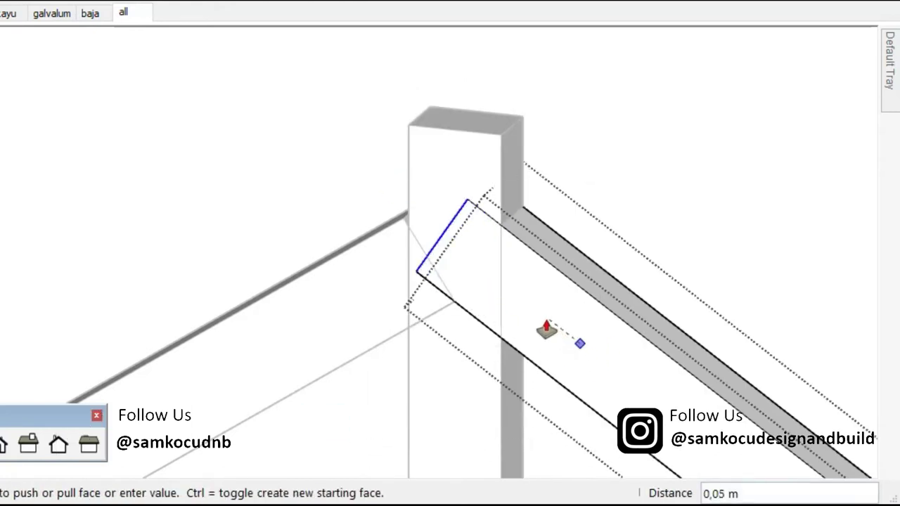
left_click(520, 306)
key("space")
left_click(376, 443)
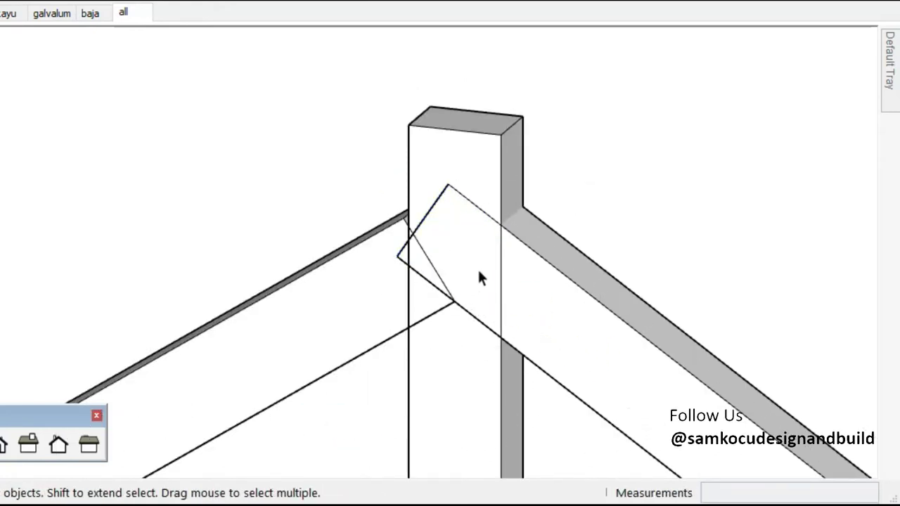
Place a vertical Tape Measure guide inside the king post
scroll(473, 285, "up", 3)
key("t")
left_click(518, 281)
left_click(489, 270)
key("space")
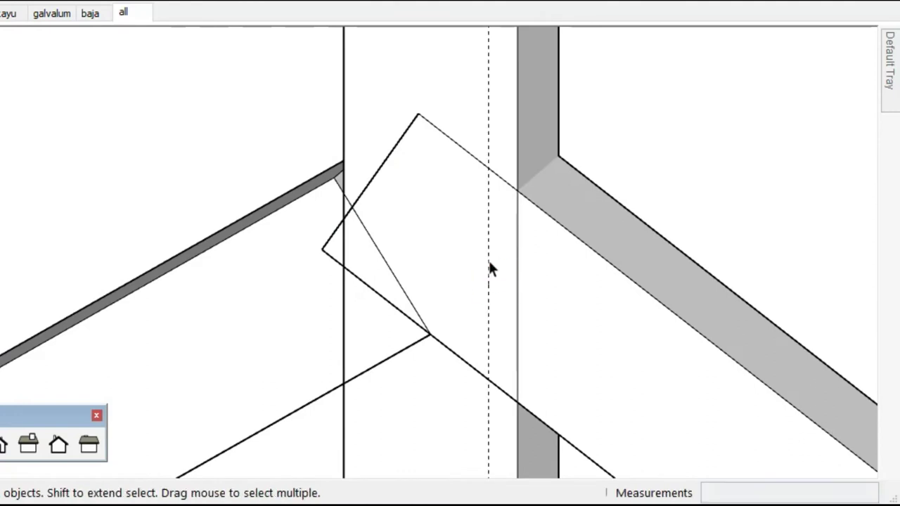
Notch the right rafter's top end by cutting off the triangle along the post edge
double_click(602, 295)
key("l")
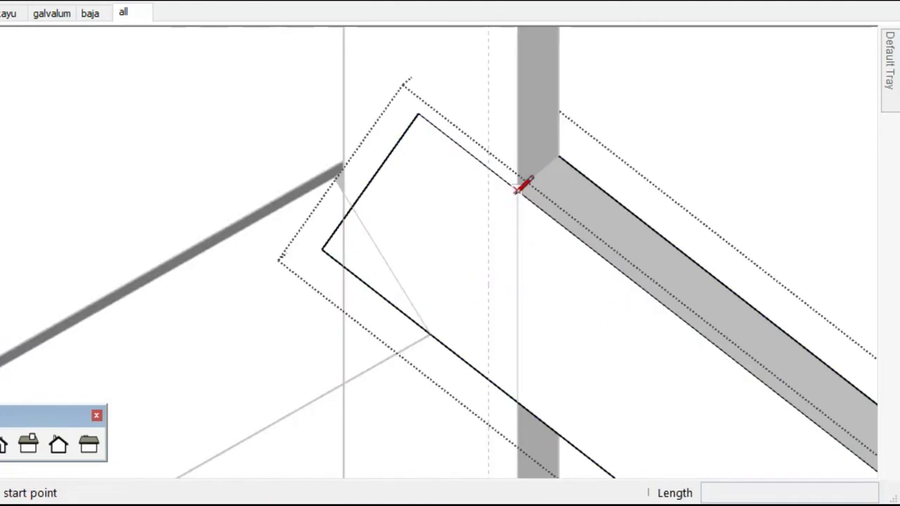
left_click(517, 189)
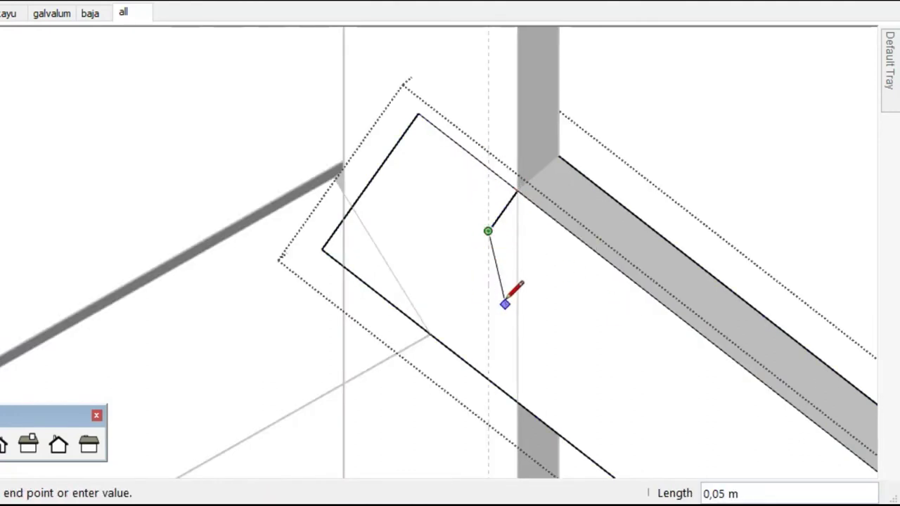
left_click(516, 400)
key("space")
left_click(452, 305)
key("p")
left_click(451, 305)
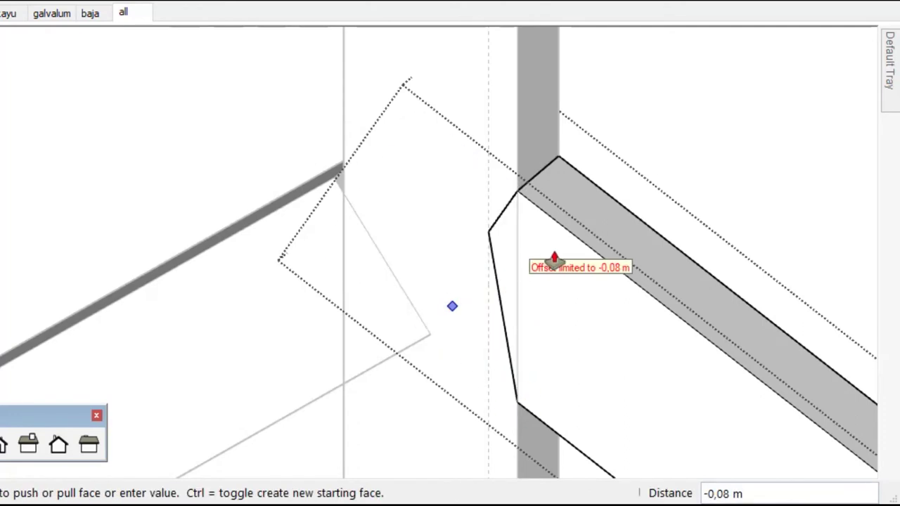
left_click(613, 211)
key("space")
left_click(511, 85)
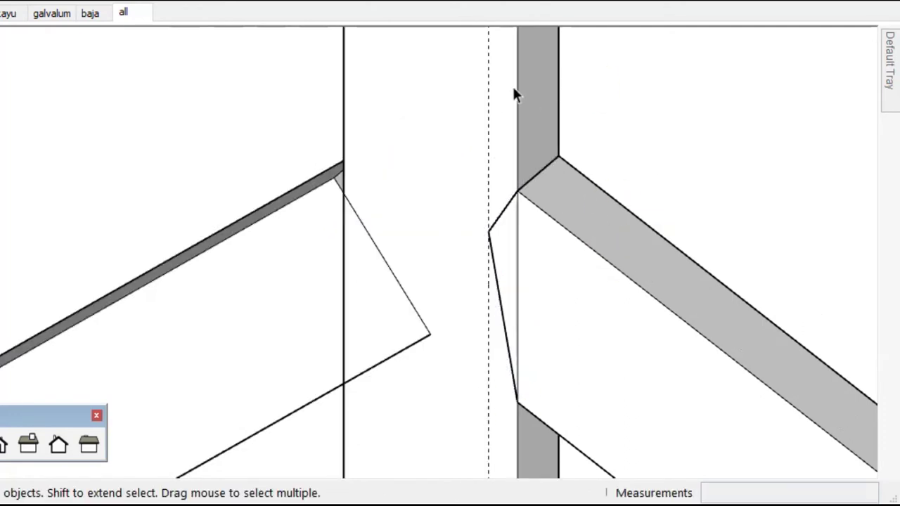
Cut the matching triangular notch into the king post's right side where the rafter meets it
double_click(477, 98)
key("l")
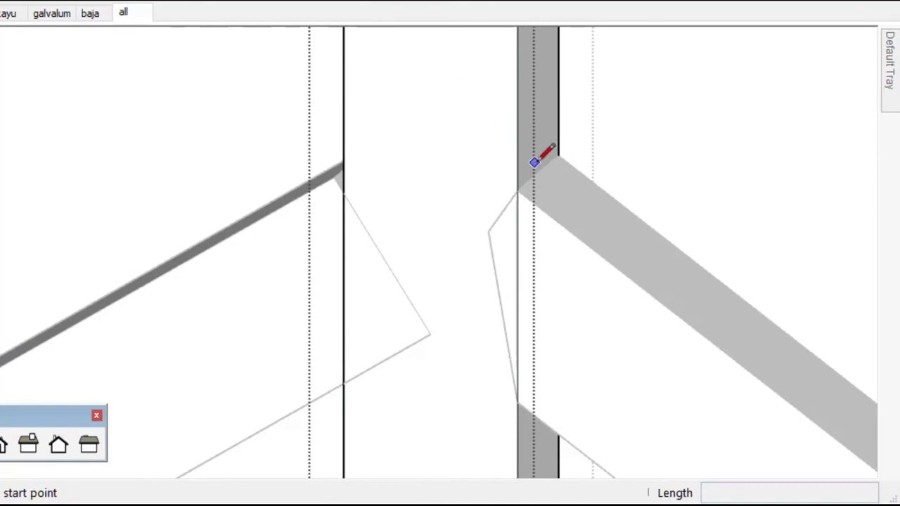
left_click(516, 190)
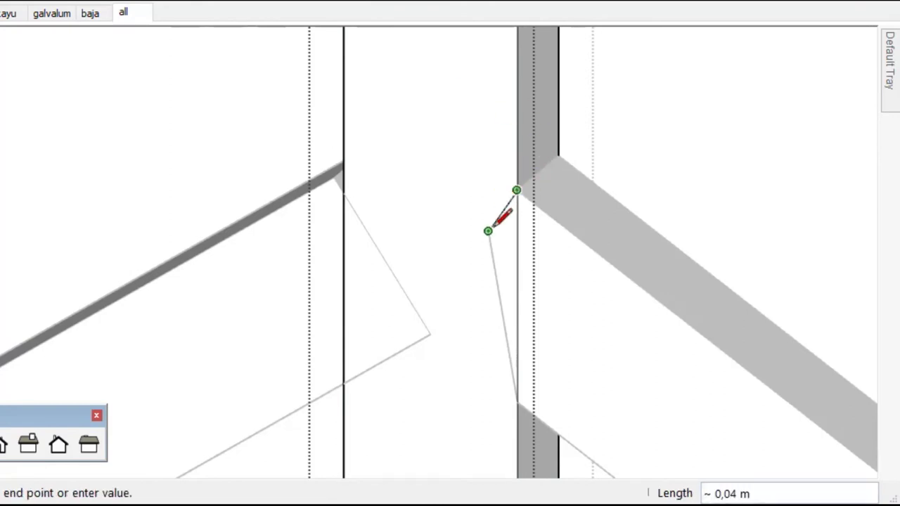
left_click(517, 401)
key("space")
key("p")
left_click(502, 268)
left_click(555, 151)
key("space")
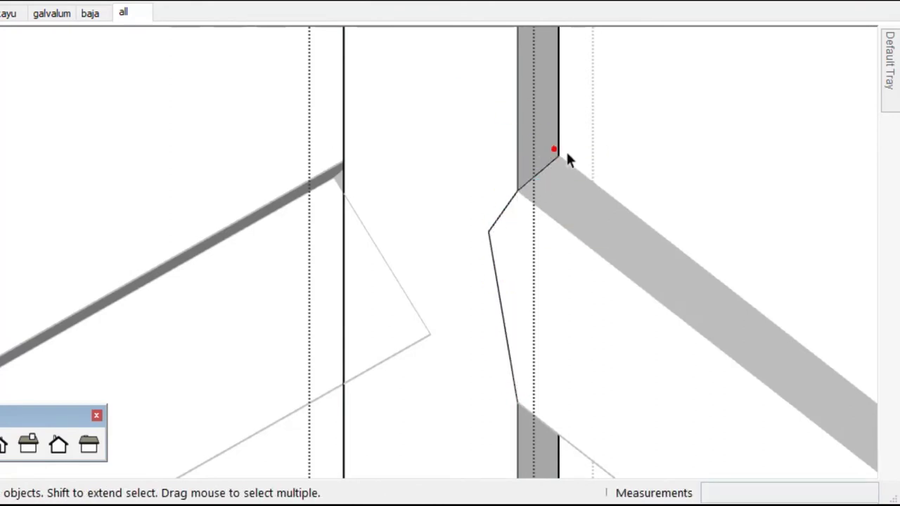
scroll(566, 150, "down", 3)
double_click(436, 250)
Extend the left rafter's end face into the king post with Push/Pull
mouse_move(408, 120)
left_mouse_down()
mouse_move(470, 218)
mouse_move(592, 360)
left_mouse_up()
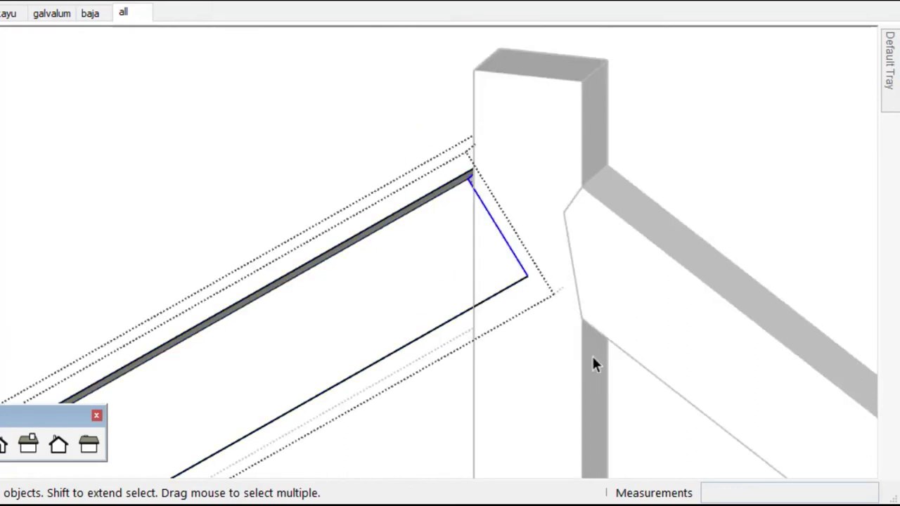
key("p")
left_click(532, 281)
left_click(586, 236)
key("space")
Place a Tape Measure guide 0,02 m from the post's edge
key("t")
left_click(473, 270)
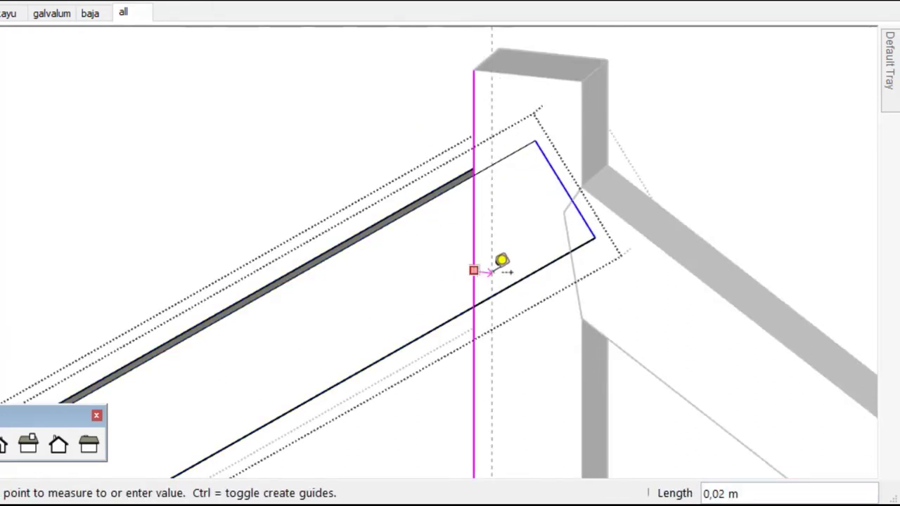
left_click(503, 260)
scroll(492, 243, "up", 2)
scroll(478, 230, "up", 3)
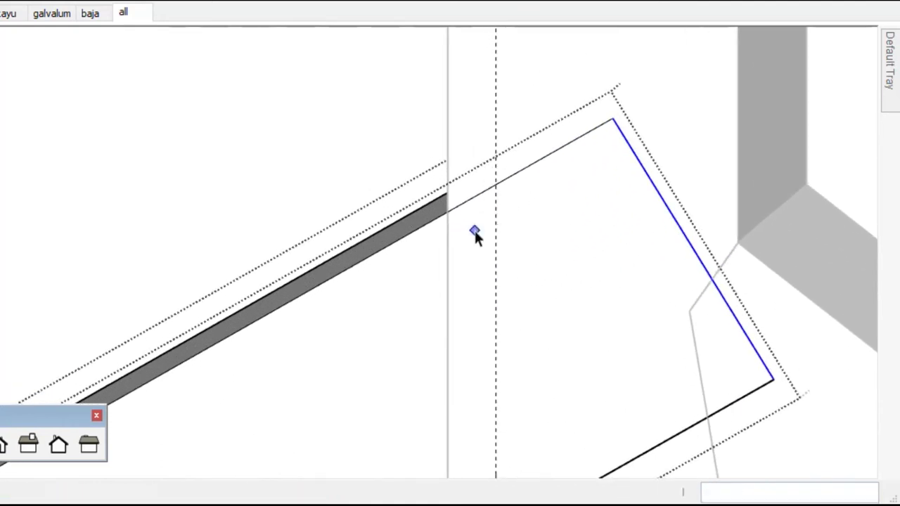
Draw the cut line on the left rafter and push off the end piece beyond it
key("l")
left_click(447, 211)
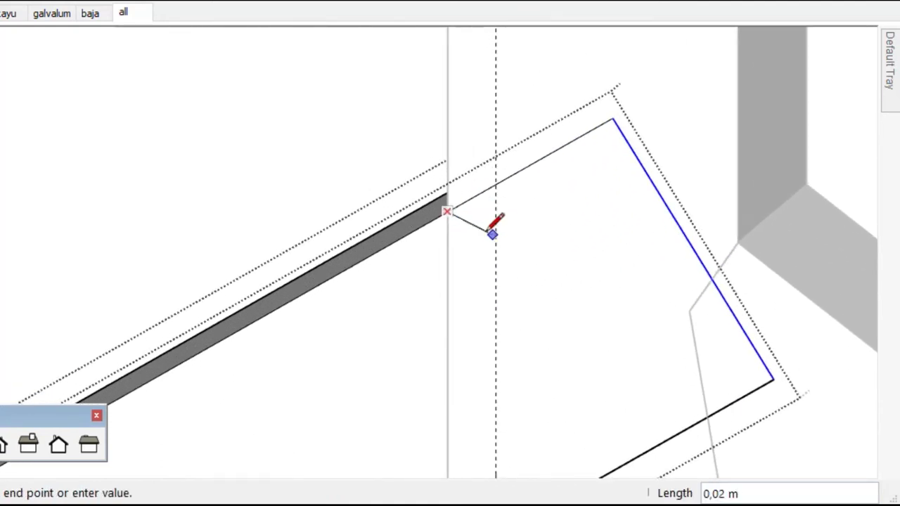
left_click(494, 288)
scroll(506, 217, "down", 2)
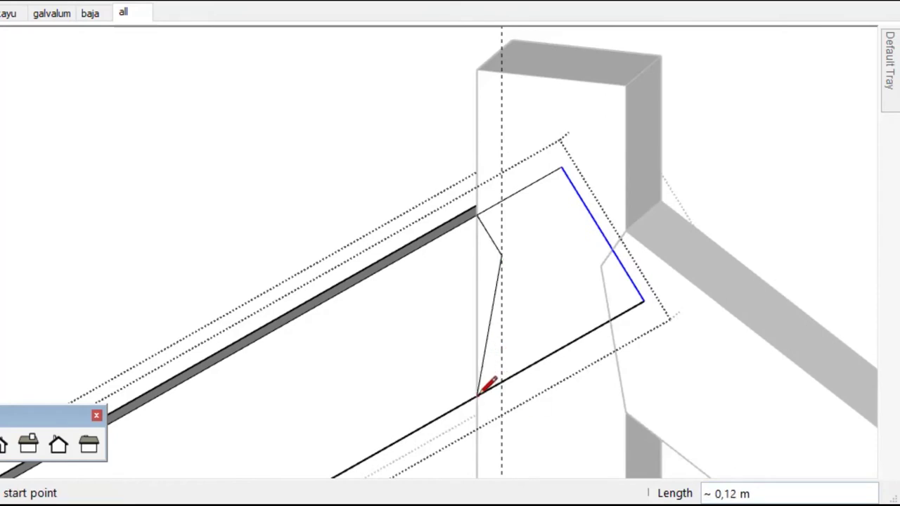
key("space")
left_click(533, 291)
key("p")
left_click(533, 295)
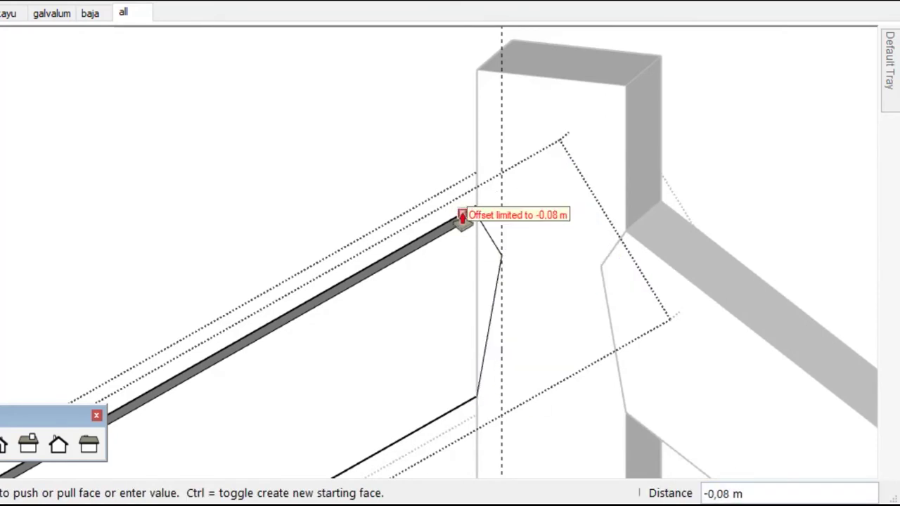
left_click(462, 214)
key("space")
Cut a triangular seat into the king post's left side where the left rafter meets it
left_click(556, 156)
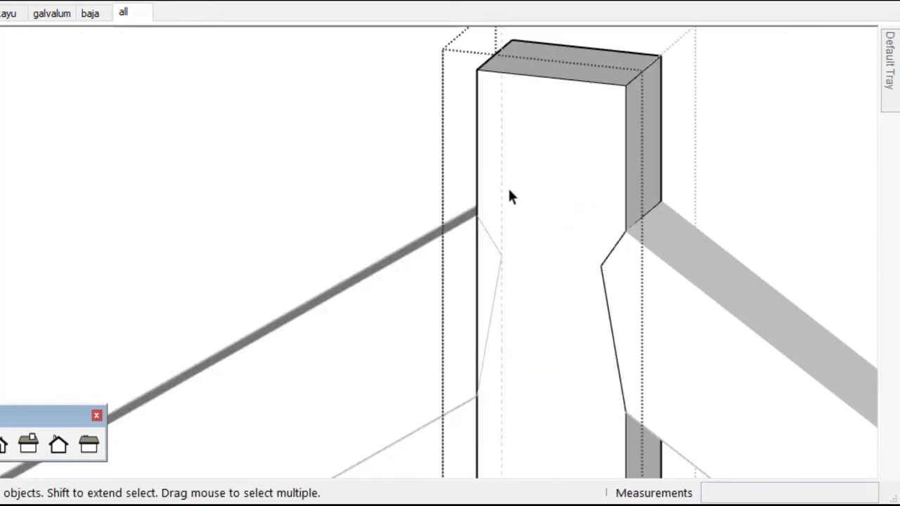
key("l")
left_click(478, 216)
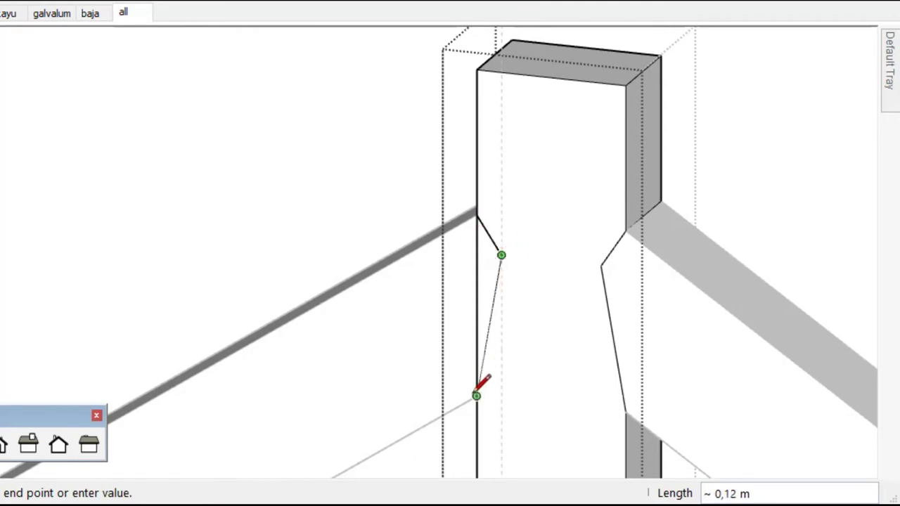
left_click(476, 395)
key("space")
key("p")
left_click(481, 273)
left_click(654, 81)
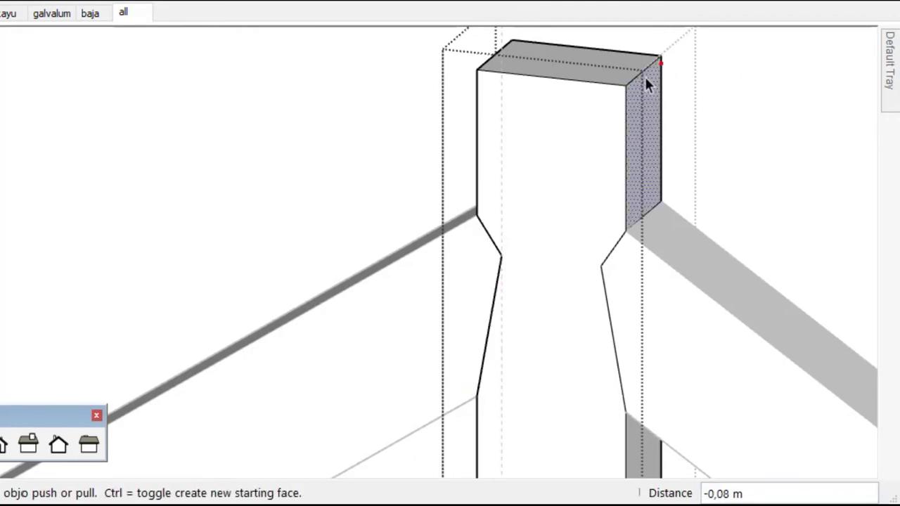
key("space")
left_click(361, 148)
left_click(500, 194)
double_click(501, 194)
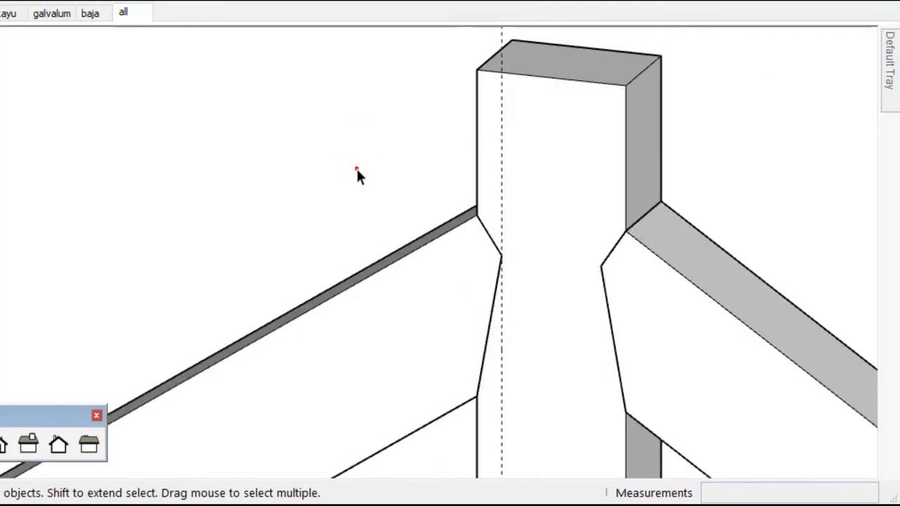
left_click(380, 178)
double_click(500, 299)
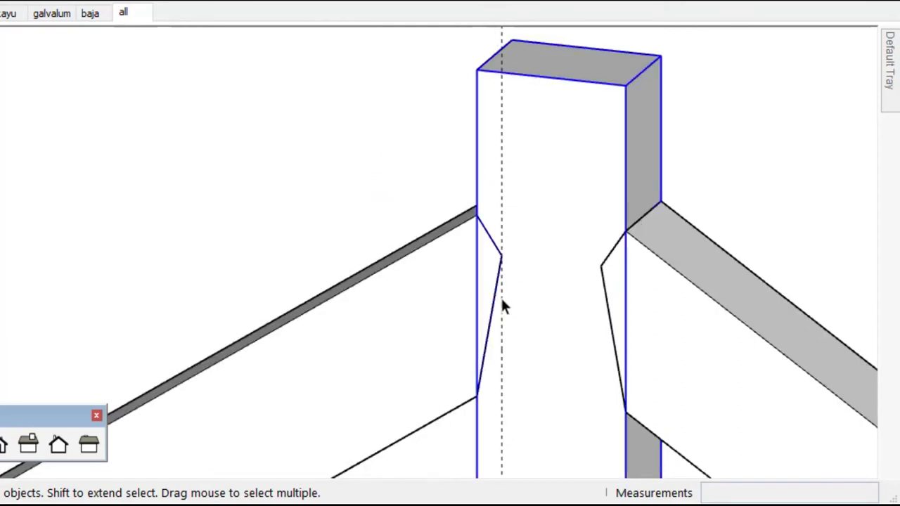
left_click(335, 169)
left_click(498, 409)
left_click(360, 211)
scroll(381, 204, "down", 2)
double_click(522, 116)
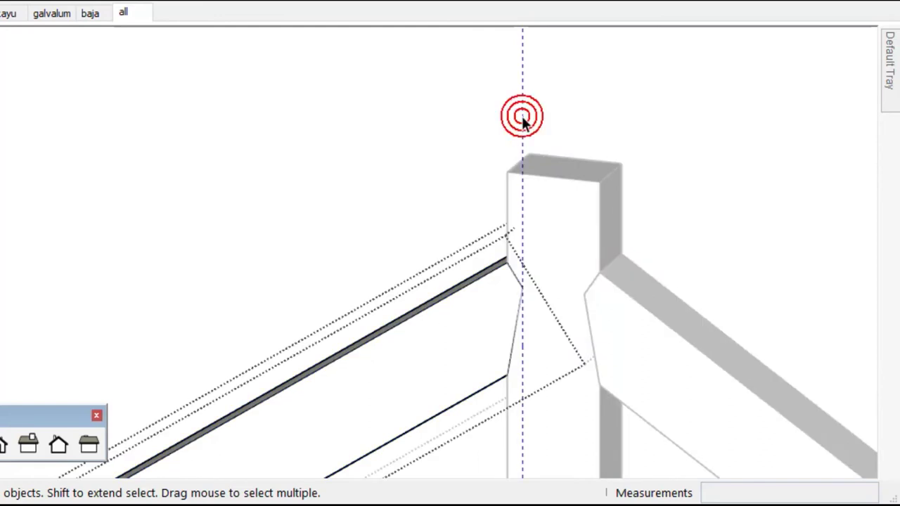
scroll(521, 113, "down", 2)
left_click(444, 198)
middle_click_drag(504, 301, 502, 175)
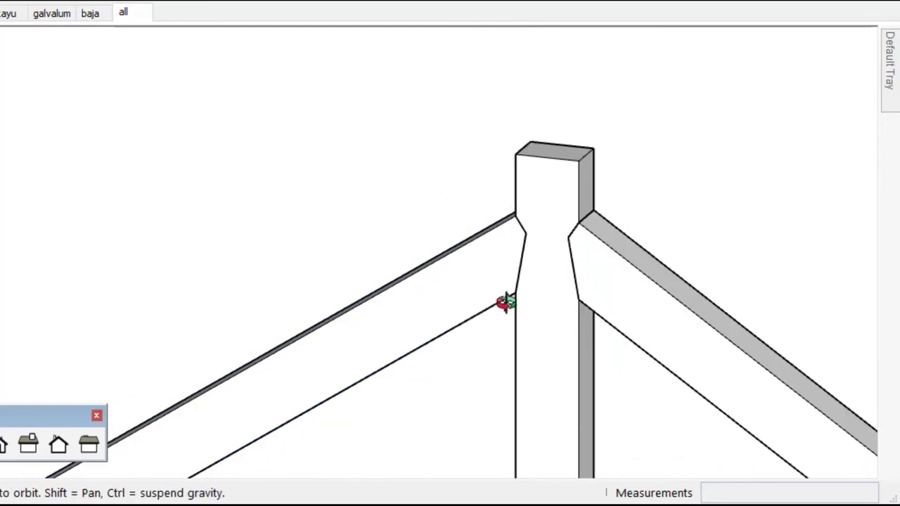
scroll(502, 175, "down", 3)
scroll(499, 191, "down", 1)
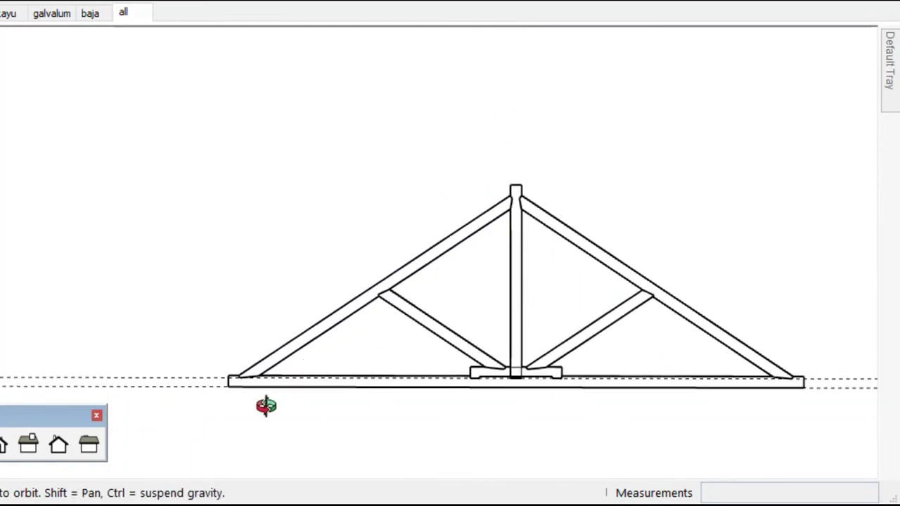
scroll(237, 341, "up", 2)
scroll(427, 364, "up", 2)
scroll(449, 378, "up", 2)
scroll(448, 372, "up", 2)
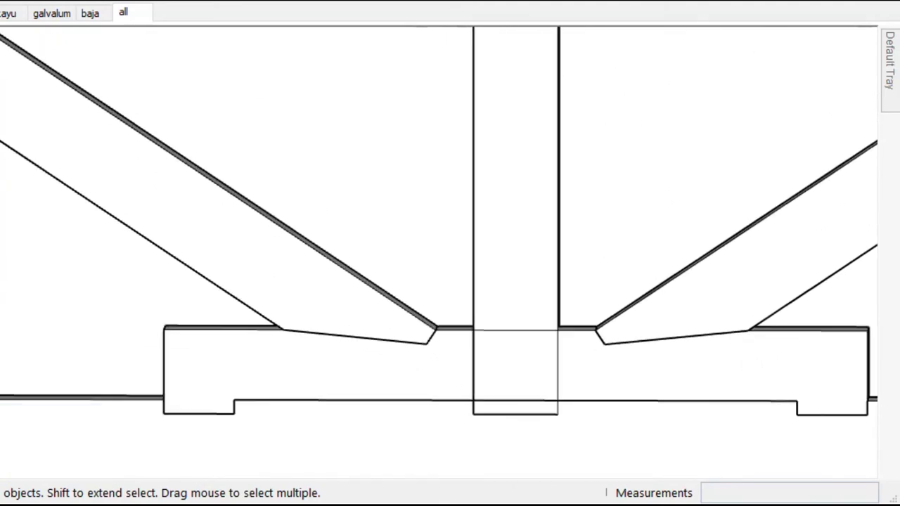
middle_click_drag(502, 396, 672, 402)
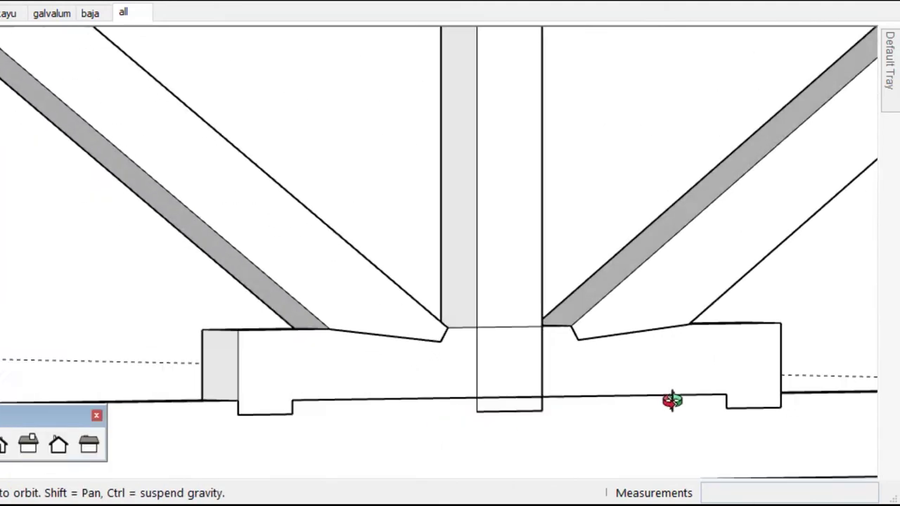
Raise the king post's bottom face up to the tie beam's top
left_click(498, 246)
double_click(497, 246)
left_click_drag(400, 336, 583, 453)
key("p")
left_click(522, 406)
left_click(519, 330)
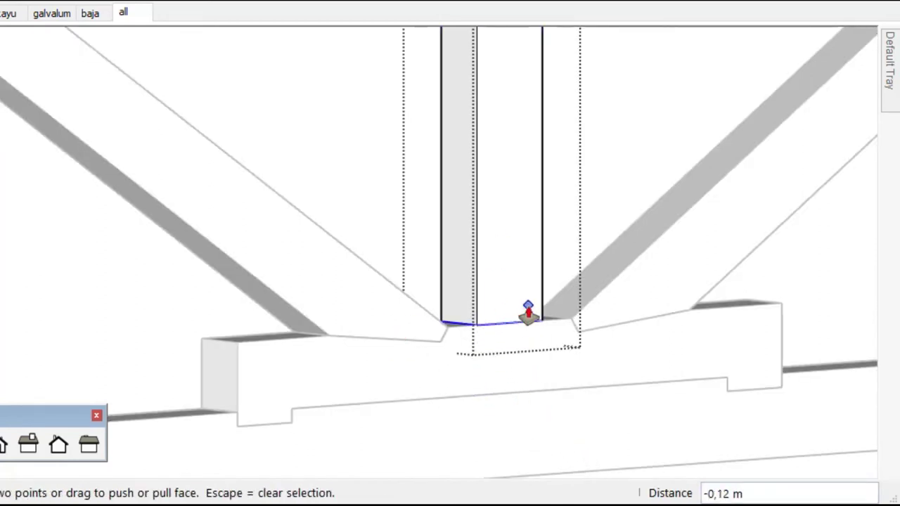
middle_click_drag(513, 319, 503, 365)
Hide the tie beam and orbit beneath the king post's base
left_click(283, 215)
right_click(496, 374)
left_click(552, 80)
mouse_move(485, 337)
middle_mouse_down()
mouse_move(528, 237)
mouse_move(492, 92)
middle_mouse_up()
scroll(471, 280, "up", 3)
Offset the king post's bottom face inward, entering 0,03 then 0,02 m
double_click(472, 279)
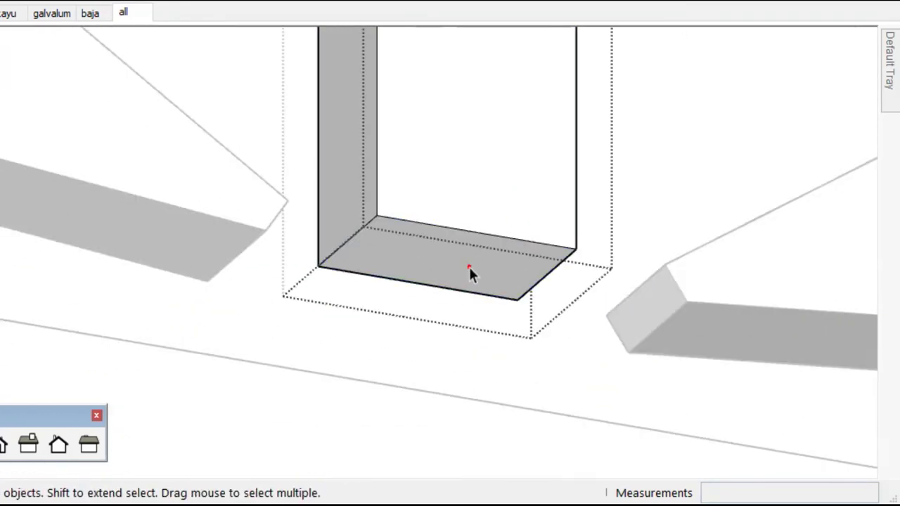
key("f")
left_click(478, 239)
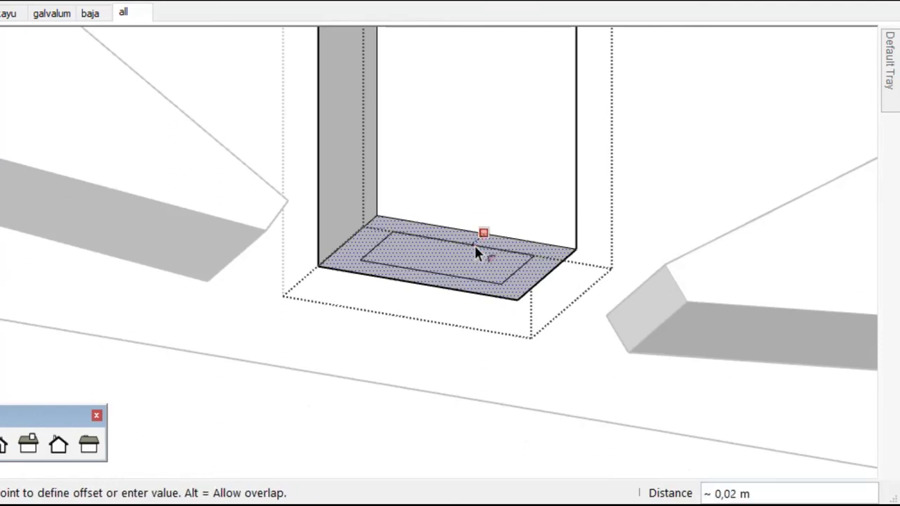
type("03")
key("Return")
type(",02")
key("Return")
Extrude the inner rectangle 0,02 m down to form the tenon
key("space")
left_click(471, 266)
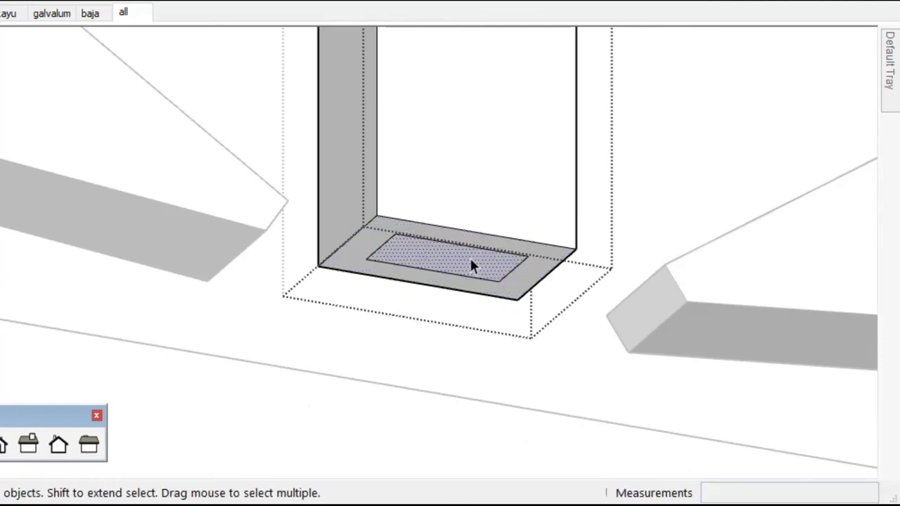
key("p")
left_click_drag(472, 271, 473, 306)
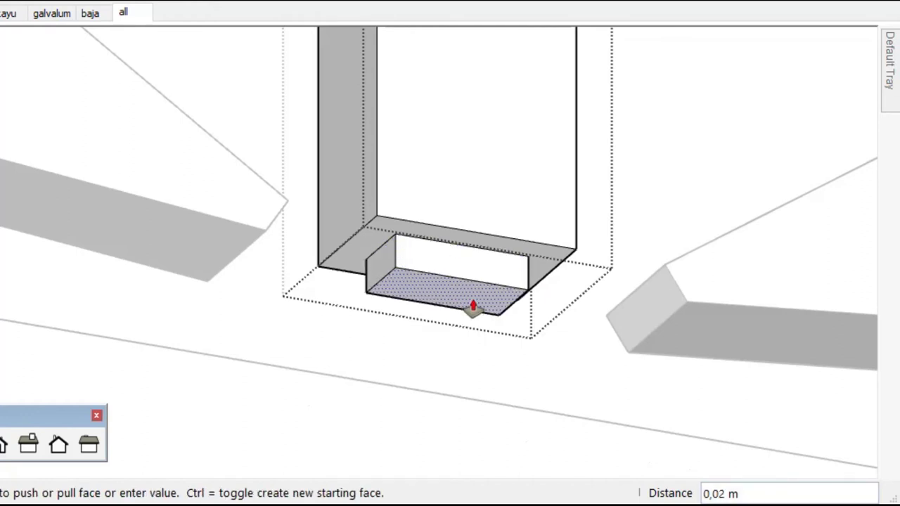
left_click(473, 310)
key("space")
left_click(618, 207)
mouse_move(614, 211)
middle_mouse_down()
mouse_move(499, 422)
mouse_move(472, 438)
mouse_move(428, 440)
middle_mouse_up()
Turn on Hidden Geometry and bring up the hidden tie beam's context menu
left_click(8, 2)
left_click(6, 62)
right_click(297, 295)
Unhide the tie beam and set View > Face Style to Wireframe
left_click(341, 344)
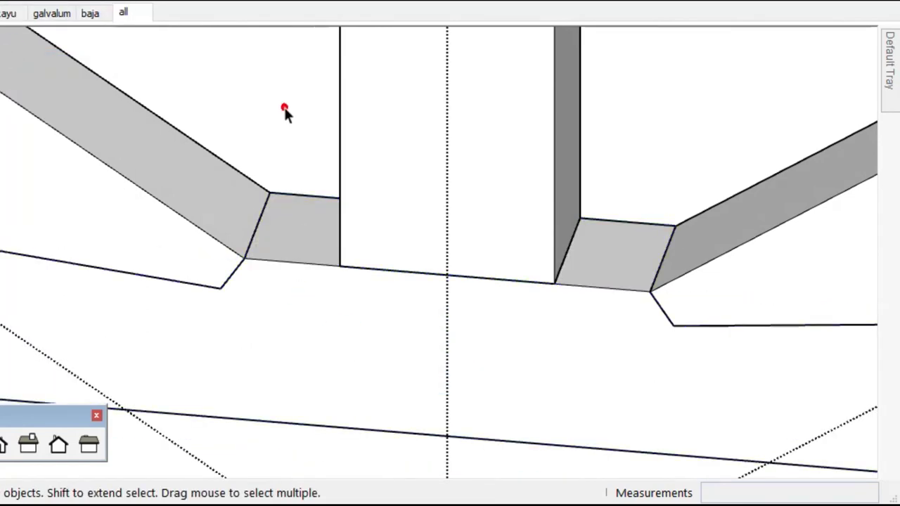
left_click(9, 2)
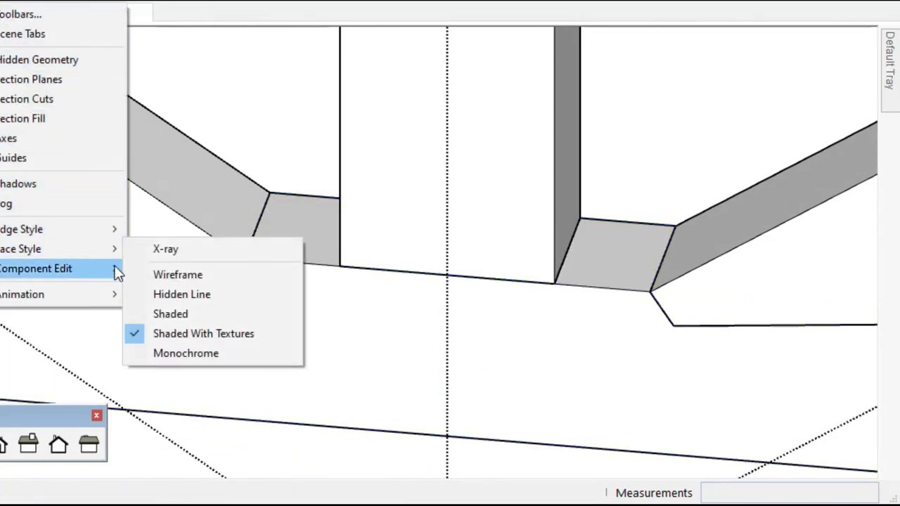
left_click(160, 275)
left_click(8, 2)
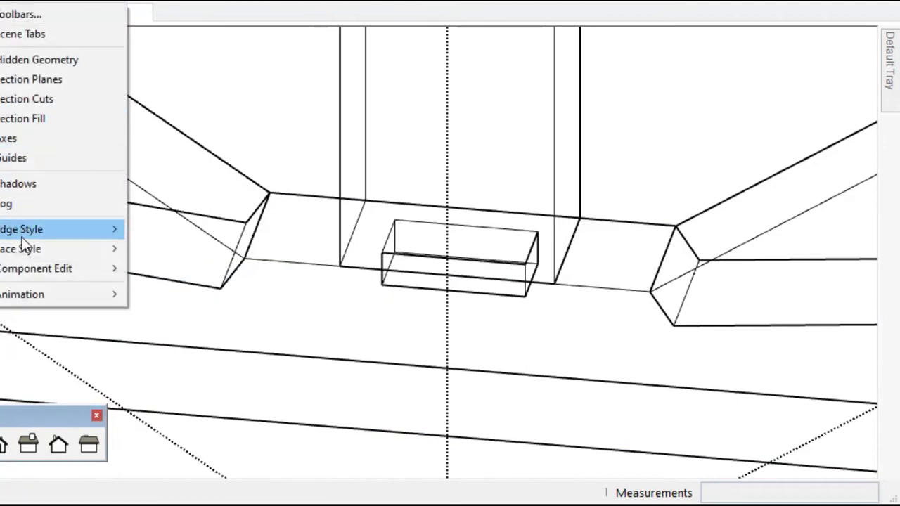
left_click(160, 273)
mouse_move(21, 249)
left_click(8, 2)
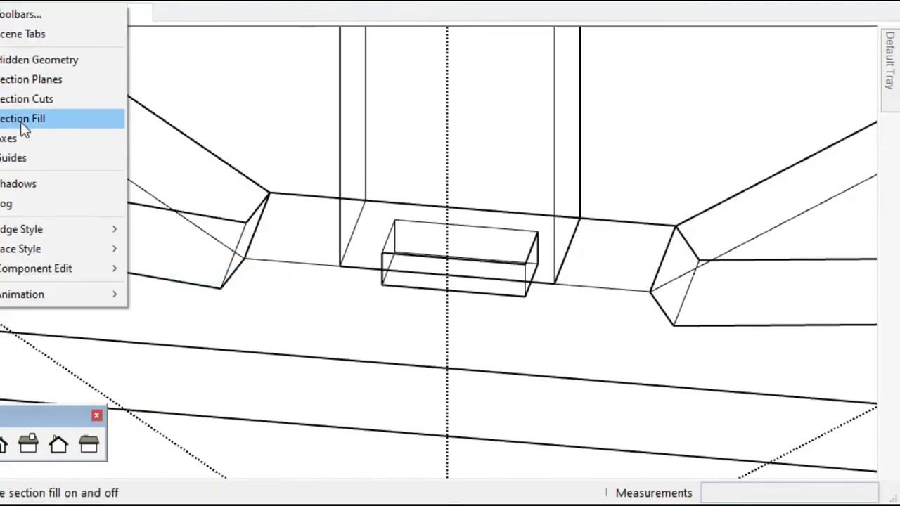
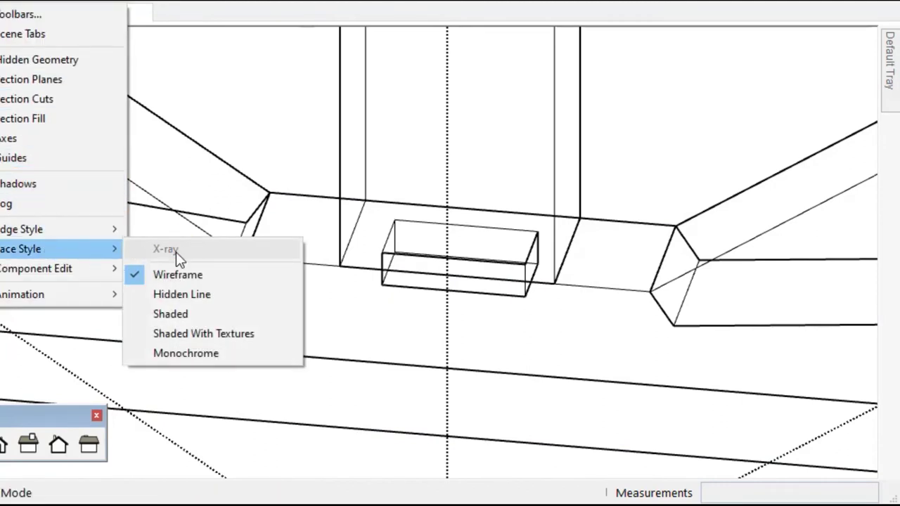
Switch the truss display to wireframe
left_click(191, 279)
scroll(605, 166, "down", 3)
scroll(438, 365, "down", 2)
scroll(418, 342, "down", 2)
scroll(390, 344, "down", 2)
scroll(389, 344, "up", 3)
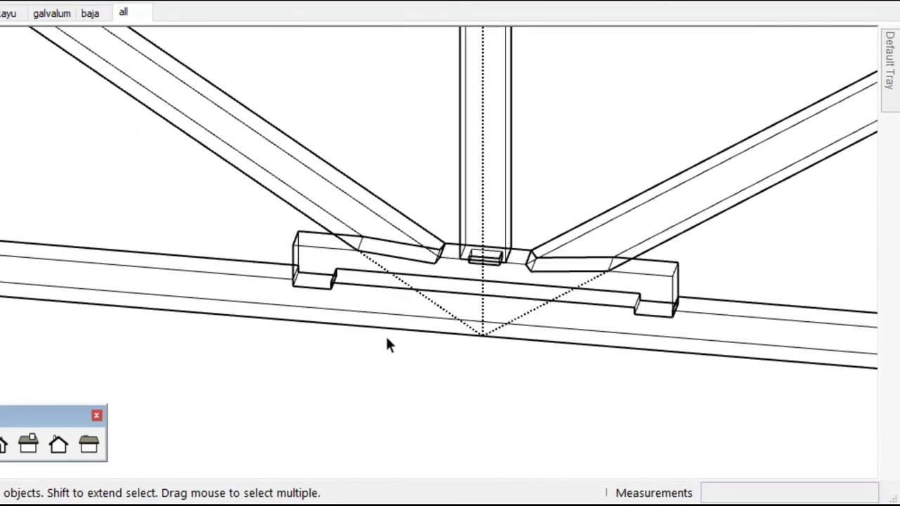
Place four Tape Measure guide lines across the tie-beam plate marking a small rectangle
mouse_move(406, 250)
middle_mouse_down()
mouse_move(374, 323)
mouse_move(430, 302)
middle_mouse_up()
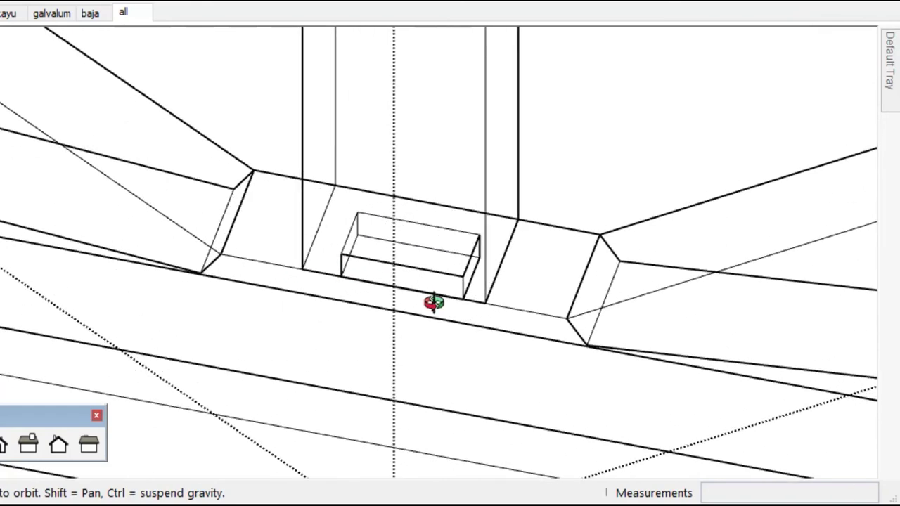
scroll(392, 261, "down", 2)
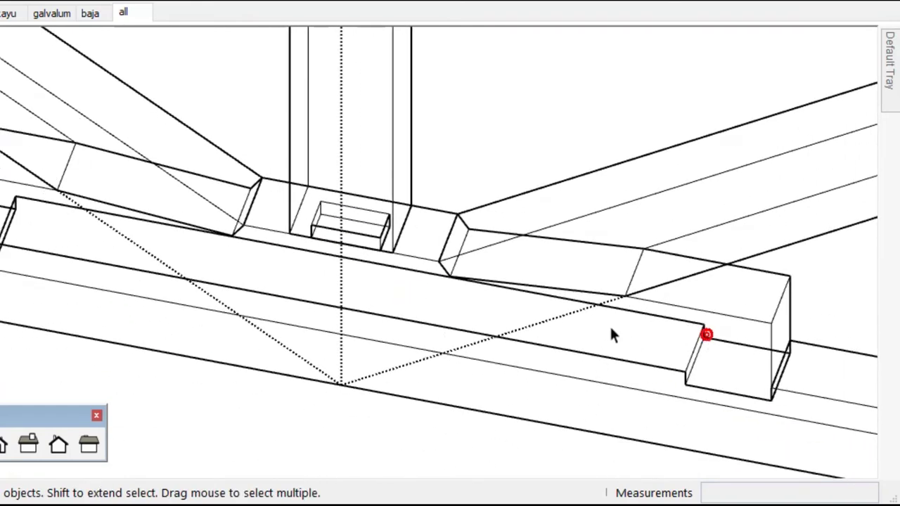
scroll(610, 333, "down", 3)
scroll(690, 453, "up", 2)
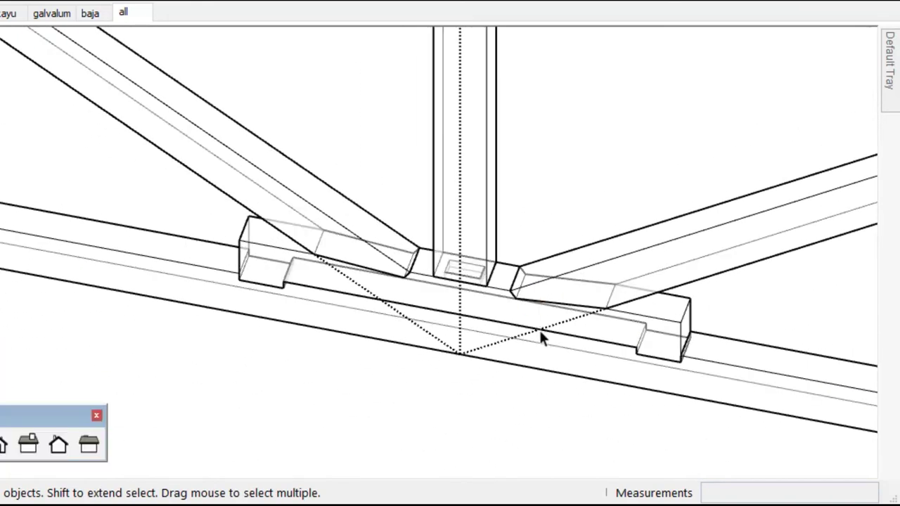
mouse_move(463, 318)
middle_mouse_down()
mouse_move(438, 298)
mouse_move(447, 263)
middle_mouse_up()
scroll(448, 275, "up", 3)
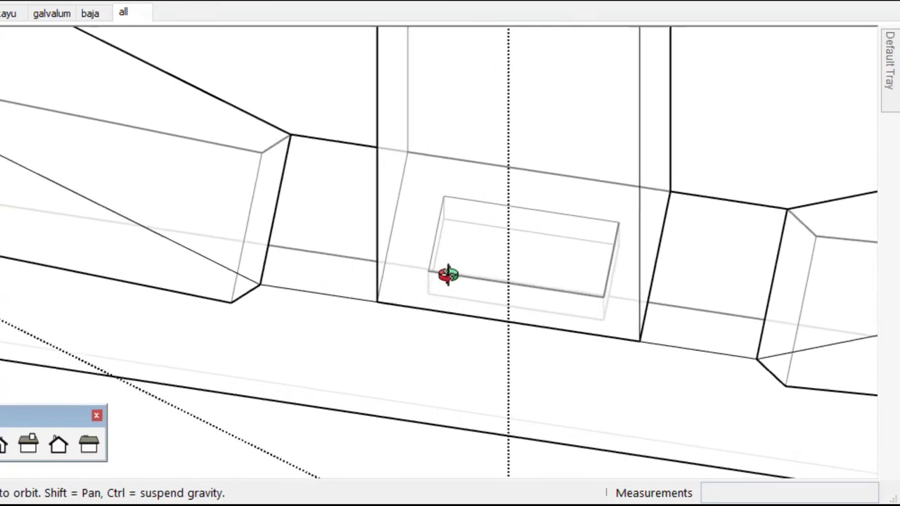
scroll(448, 274, "up", 3)
left_click(360, 199)
left_click(424, 199)
left_click(512, 106)
left_click(508, 144)
left_click(762, 214)
left_click(706, 203)
left_click(585, 351)
left_click(594, 312)
scroll(518, 263, "down", 5)
key("space")
Turn off X-ray, hide the king post group, and stop showing hidden geometry
key("alt+v")
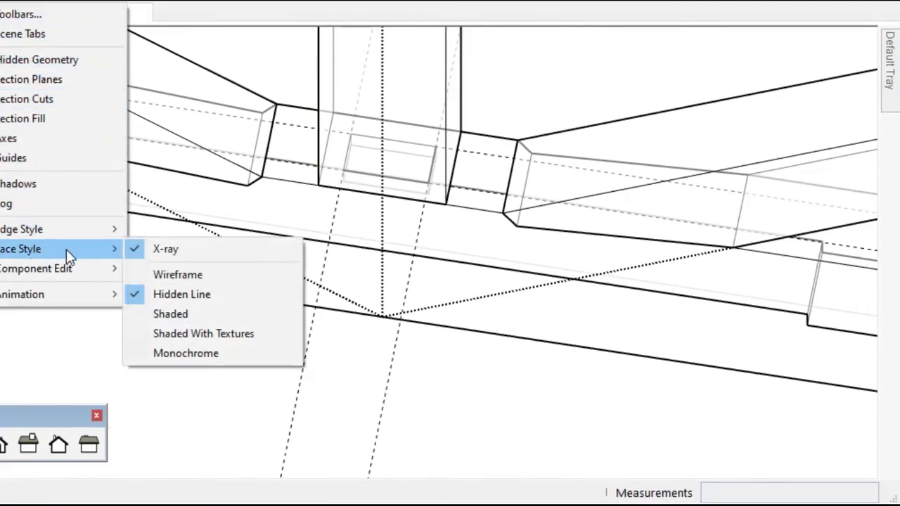
left_click(161, 237)
scroll(330, 342, "down", 2)
mouse_move(330, 351)
middle_mouse_down()
mouse_move(257, 345)
mouse_move(274, 239)
middle_mouse_up()
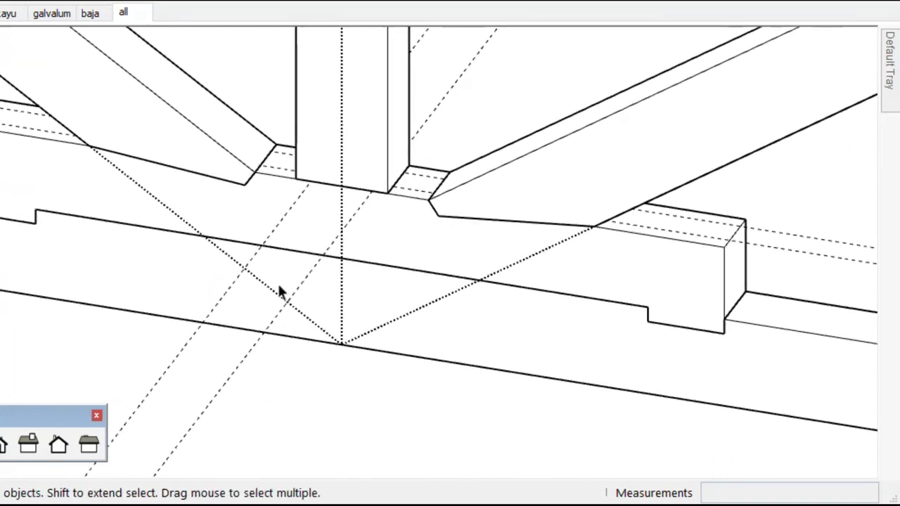
scroll(424, 151, "up", 2)
right_click(373, 57)
left_click(422, 110)
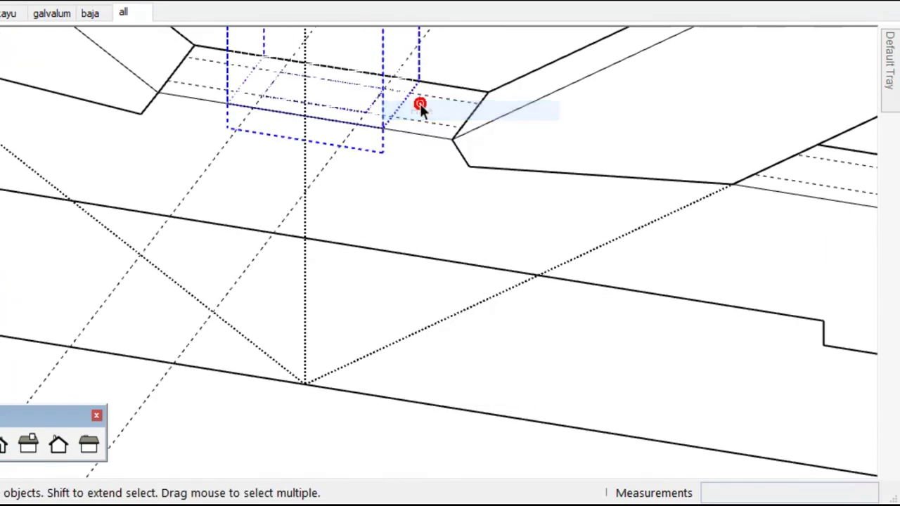
scroll(315, 137, "up", 2)
left_click(21, 60)
Draw a rectangle on the plate top between the guide lines
mouse_move(276, 165)
middle_mouse_down()
mouse_move(345, 279)
mouse_move(276, 137)
middle_mouse_up()
key("r")
left_click(281, 114)
key("Escape")
key("space")
left_click(501, 256)
left_click(486, 245)
key("r")
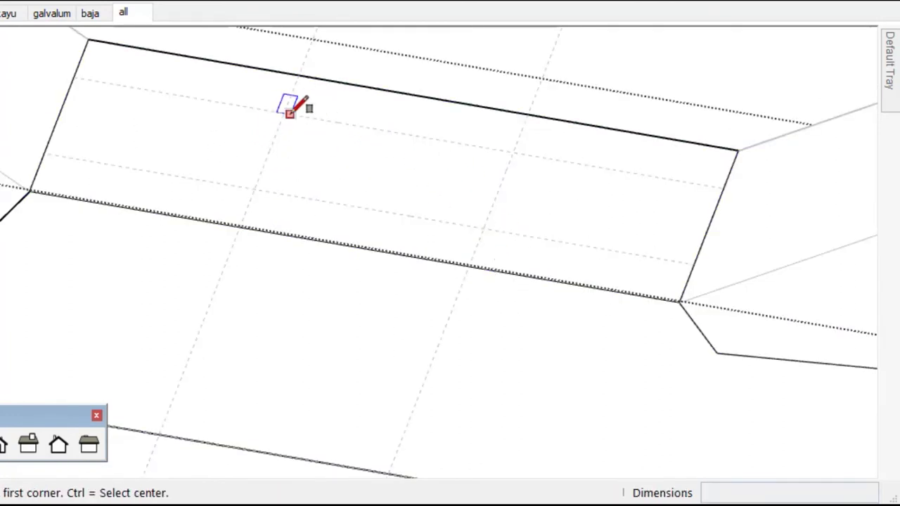
left_click(284, 113)
left_click(483, 225)
key("space")
left_click(459, 186)
Push the rectangle 0,01 m down into the plate to form the recess
key("p")
left_click(437, 187)
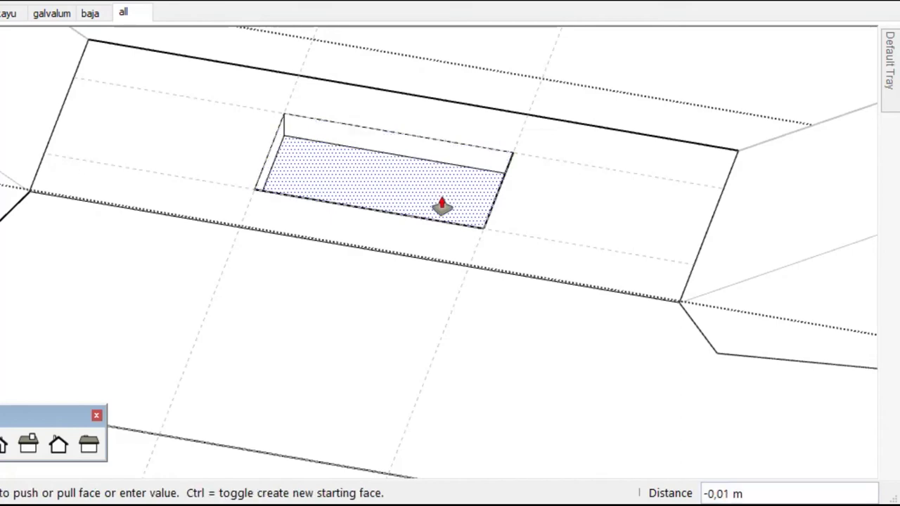
key("Return")
key("space")
scroll(419, 135, "down", 5)
scroll(419, 135, "up", 3)
key("e")
mouse_move(456, 163)
middle_mouse_down()
mouse_move(457, 336)
mouse_move(432, 290)
middle_mouse_up()
scroll(457, 336, "down", 3)
Show hidden geometry and unhide the king post
left_click(7, 4)
left_click(3, 34)
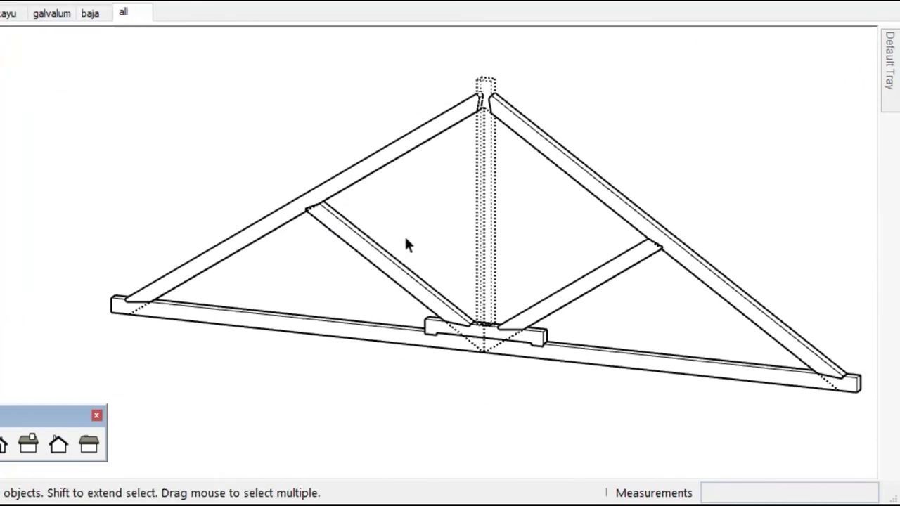
right_click(484, 232)
left_click(534, 279)
left_click(267, 123)
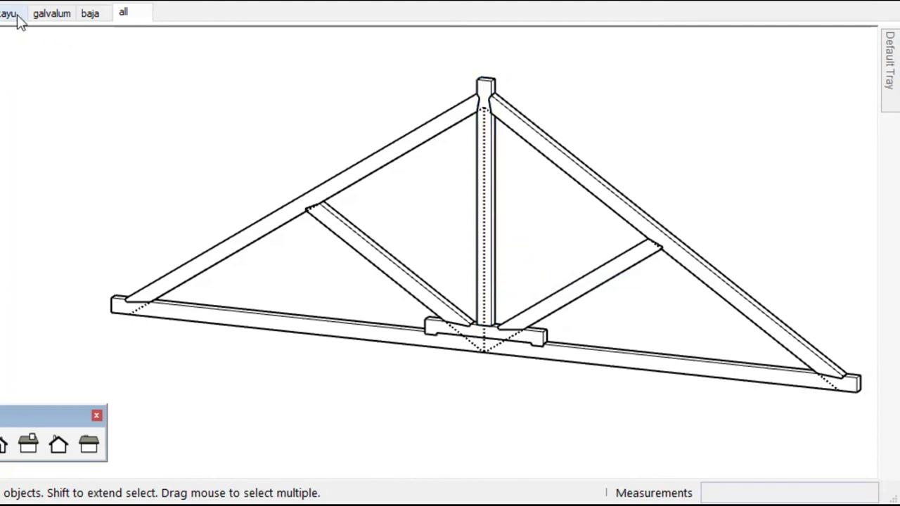
scroll(314, 201, "up", 2)
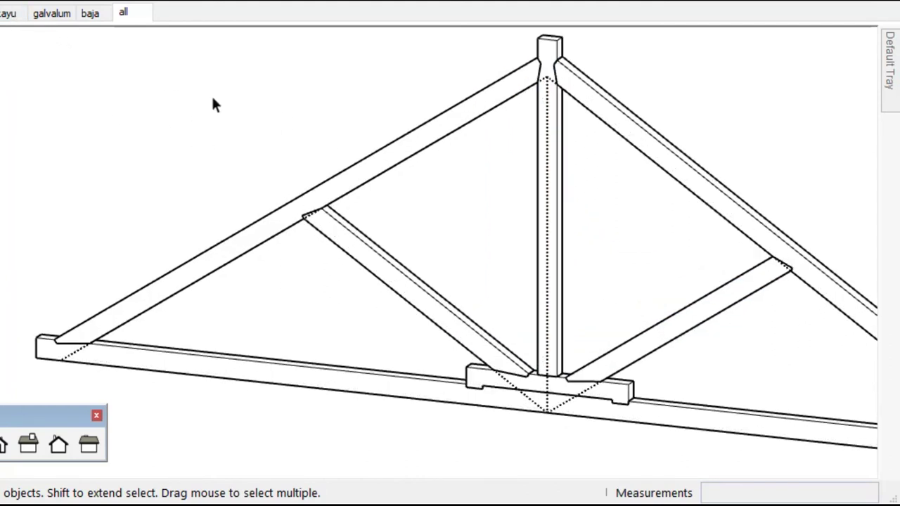
Turn hidden geometry display off again and view the king post top
left_click(7, 4)
left_click(14, 59)
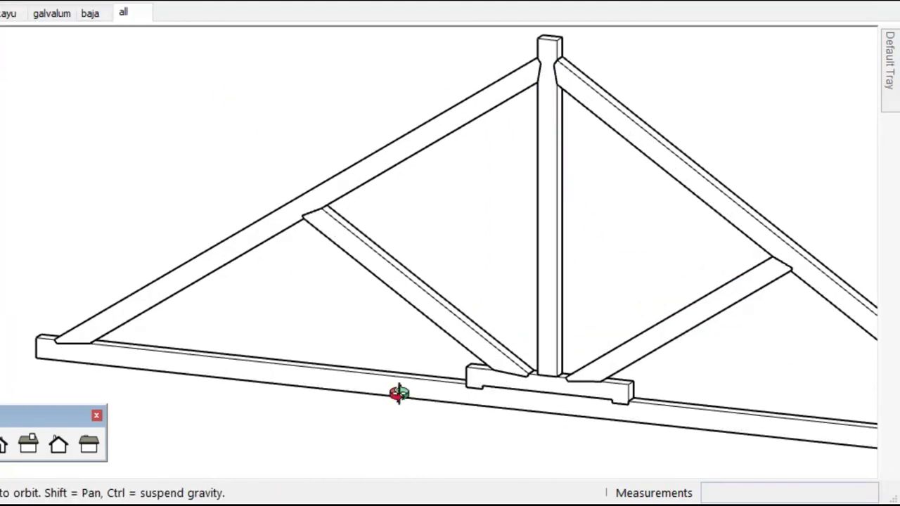
middle_click_drag(425, 404, 567, 361)
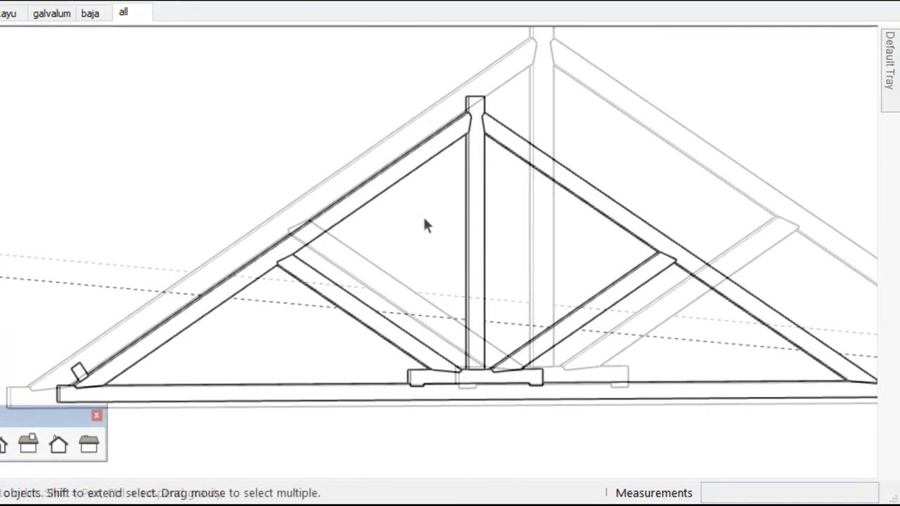
middle_click_drag(425, 223, 504, 171)
scroll(504, 170, "up", 5)
middle_click_drag(359, 95, 619, 91)
scroll(345, 80, "up", 3)
scroll(382, 143, "up", 2)
Place a guide 0,08 m from the rafter corner beside the king post
scroll(398, 192, "up", 2)
key("t")
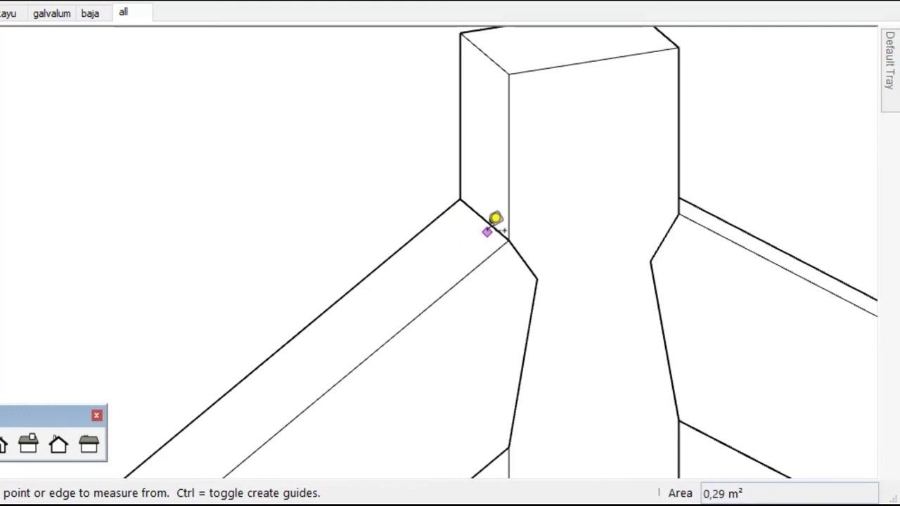
left_click(494, 227)
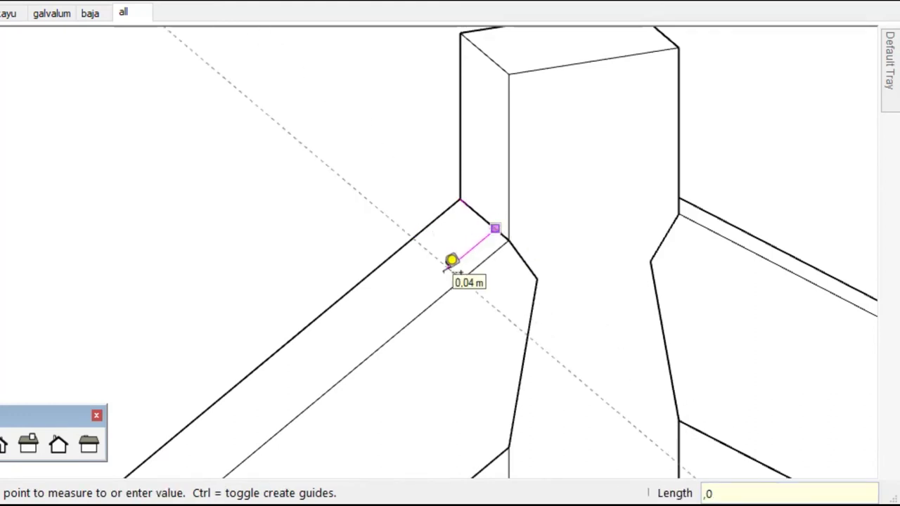
type("8")
key("Return")
scroll(342, 275, "down", 2)
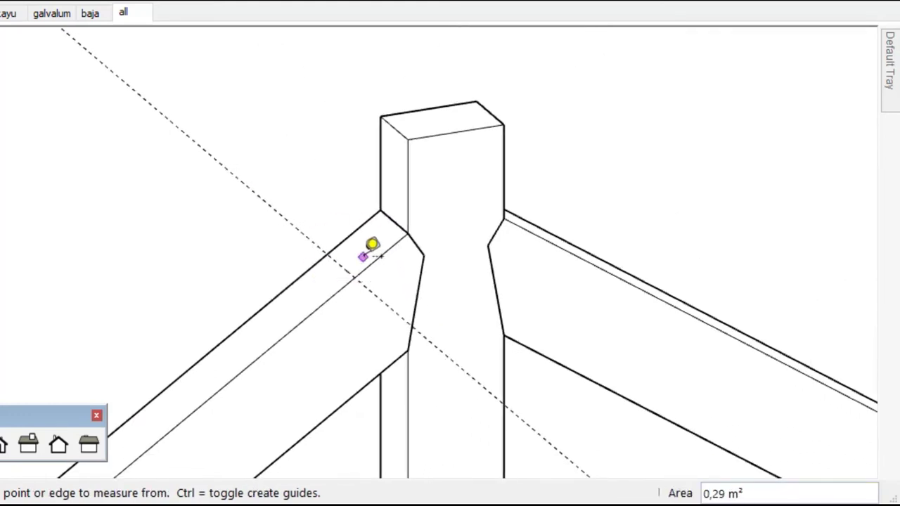
middle_click_drag(386, 298, 258, 194)
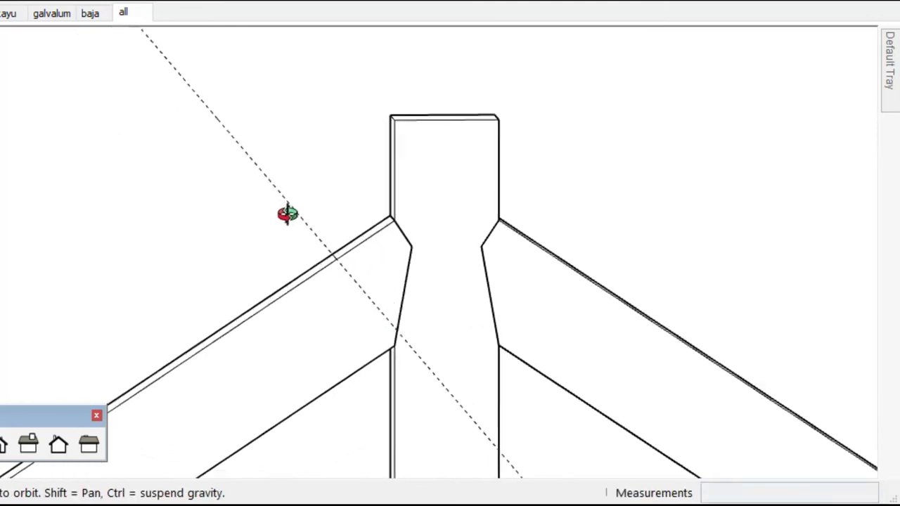
Add guides 0,12 m and 0,08 m from the left rafter's upper edge
left_click(362, 260)
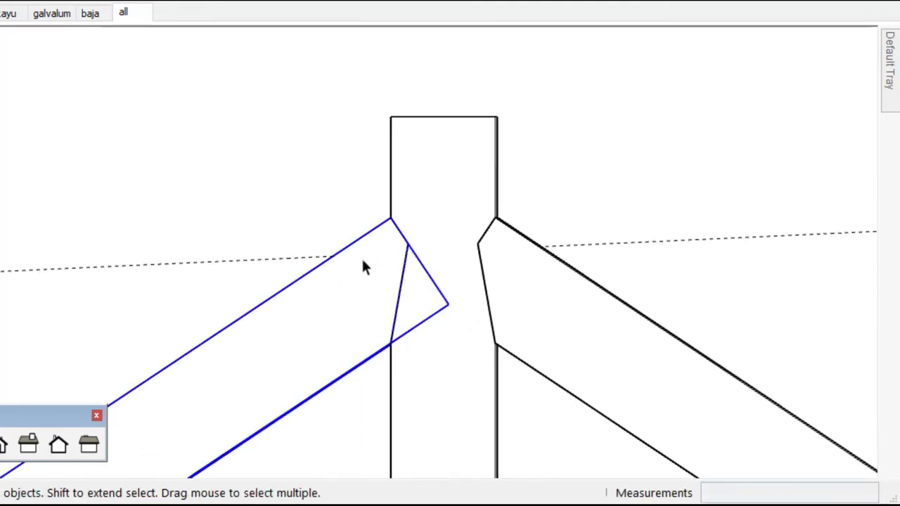
key("t")
left_click(377, 240)
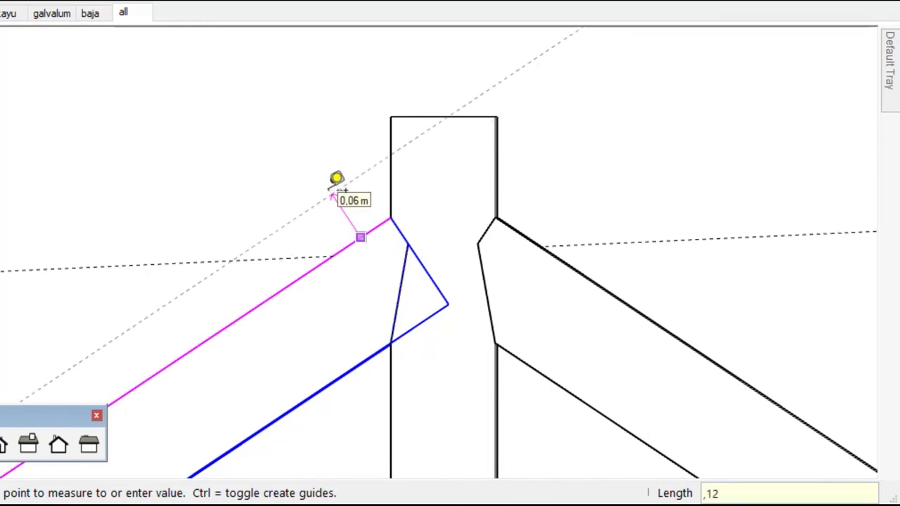
key("Return")
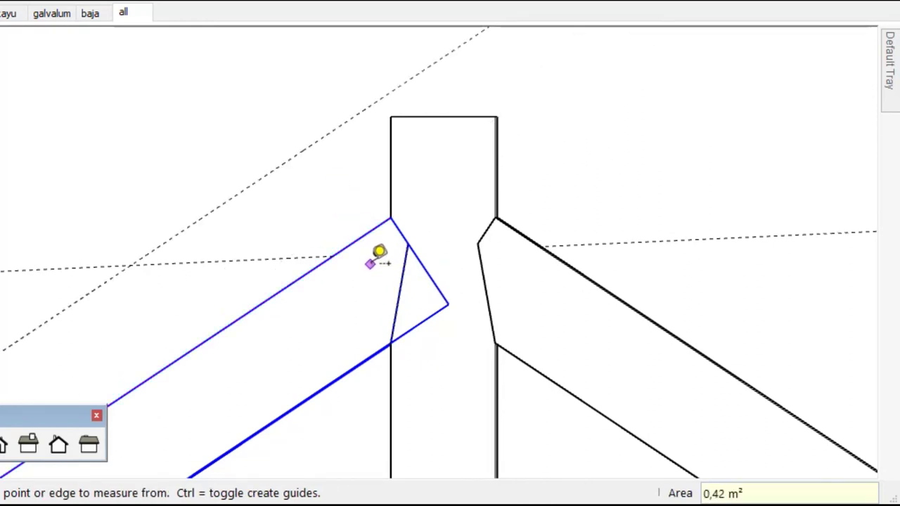
left_click(394, 230)
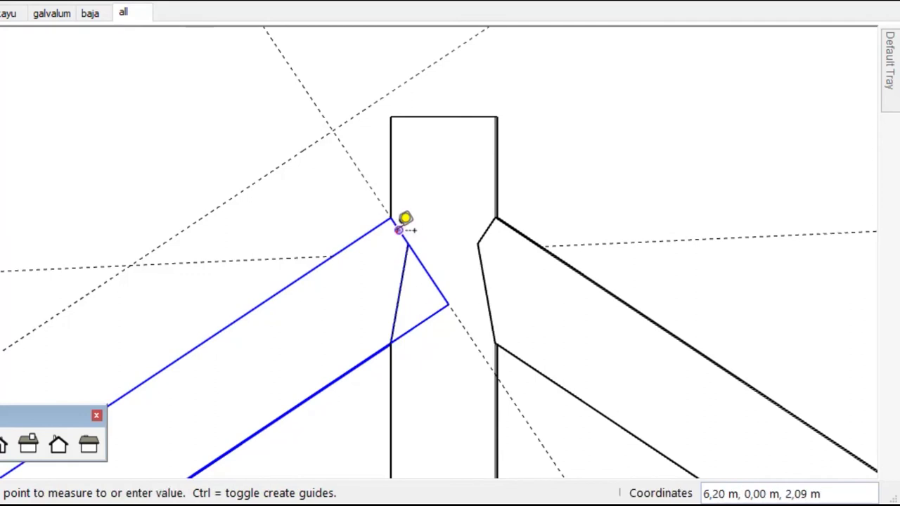
type("8")
key("Return")
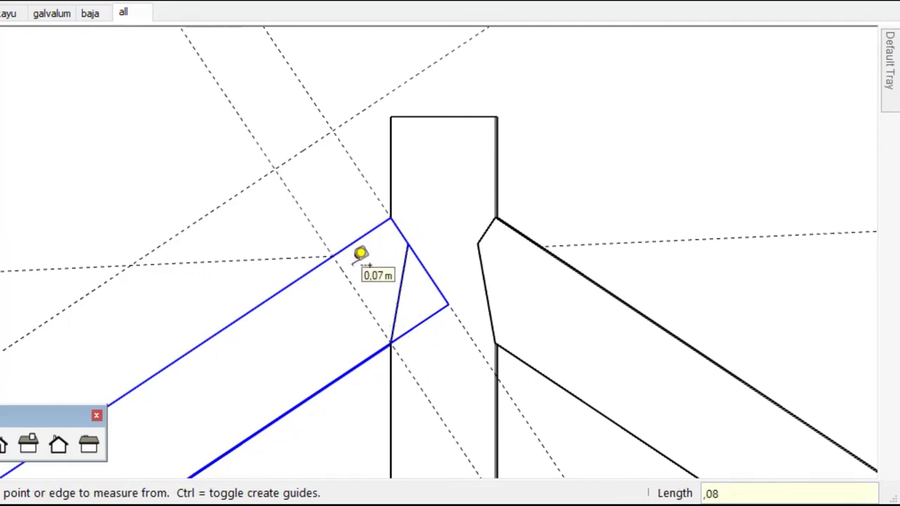
key("space")
Close the small purlin rectangle with lines at the guide intersections and choose Make Component
key("r")
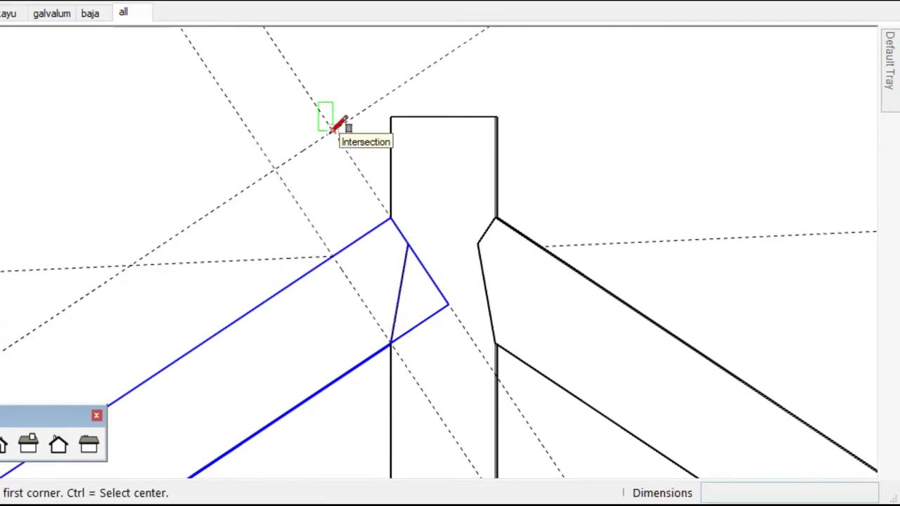
key("l")
left_click(390, 217)
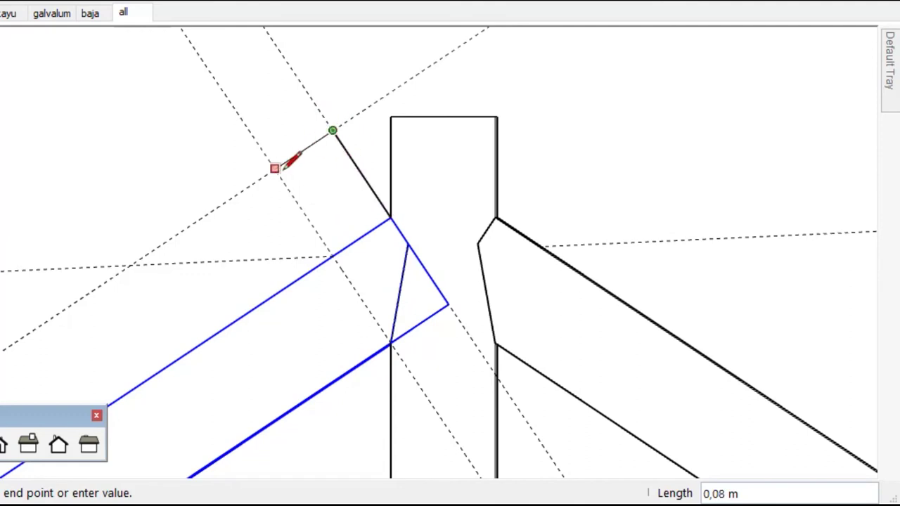
key("space")
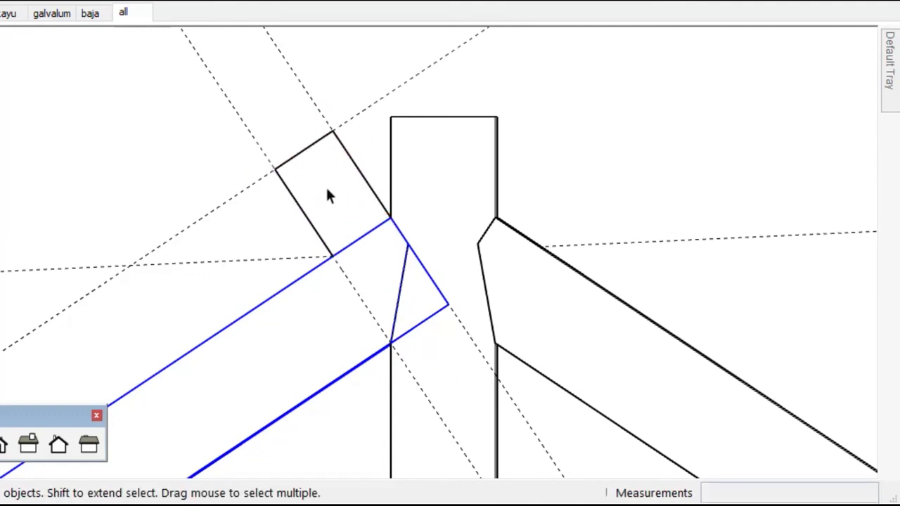
right_click(326, 188)
left_click(367, 323)
type("gordeng")
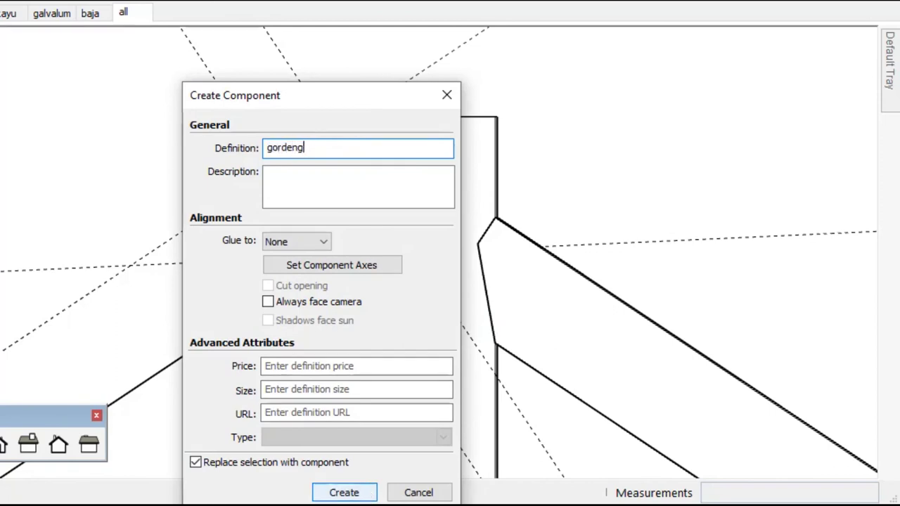
Create the 'gordeng' component and erase the construction guide lines
left_click(343, 492)
key("e")
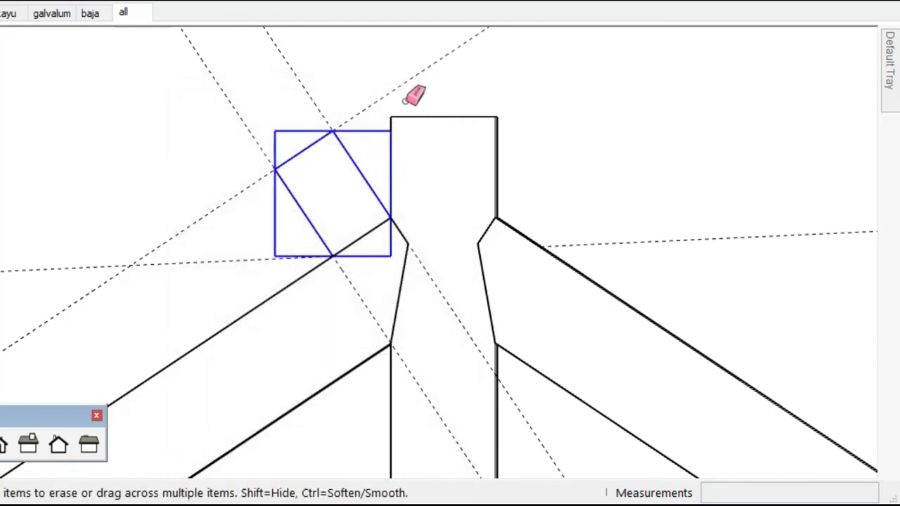
left_click_drag(251, 124, 277, 264)
left_click(277, 265)
scroll(401, 185, "down", 2)
middle_click_drag(402, 184, 398, 243)
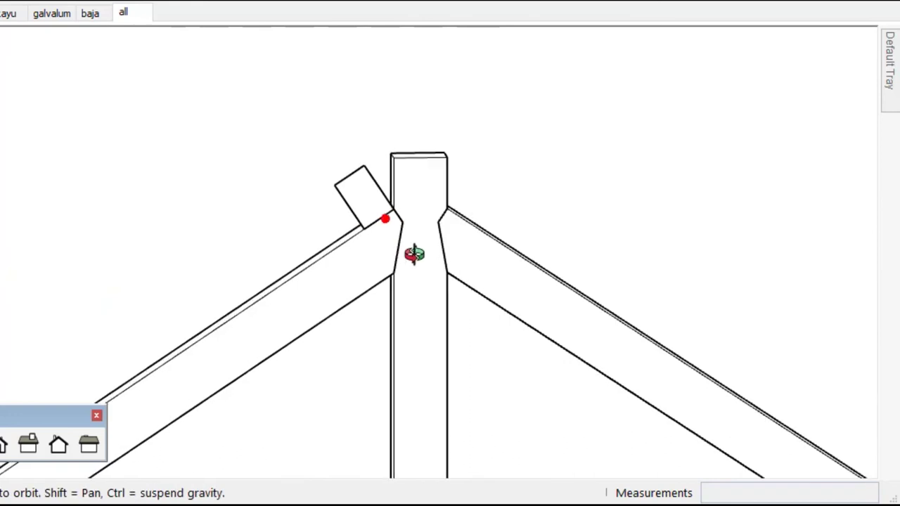
scroll(398, 242, "up", 1)
Move the gordeng purlin block onto the top of the left rafter
key("m")
key("space")
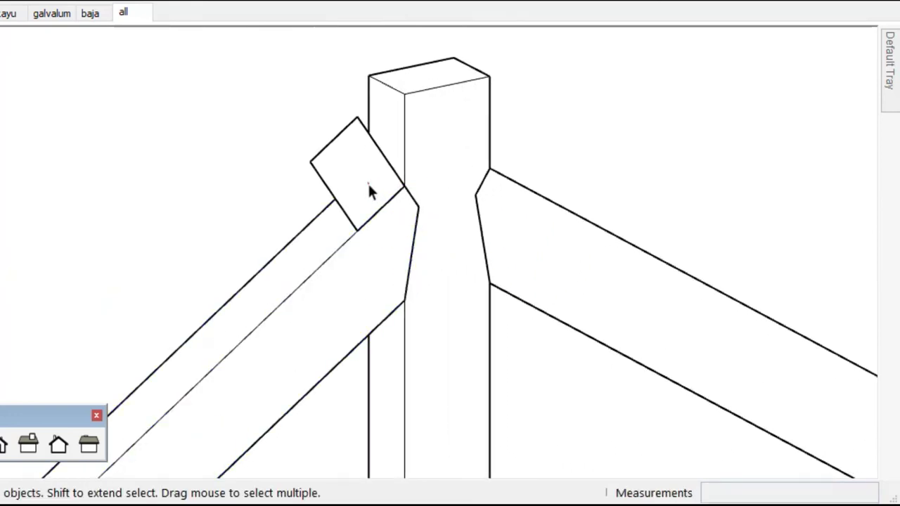
key("m")
left_click(402, 184)
type(",15")
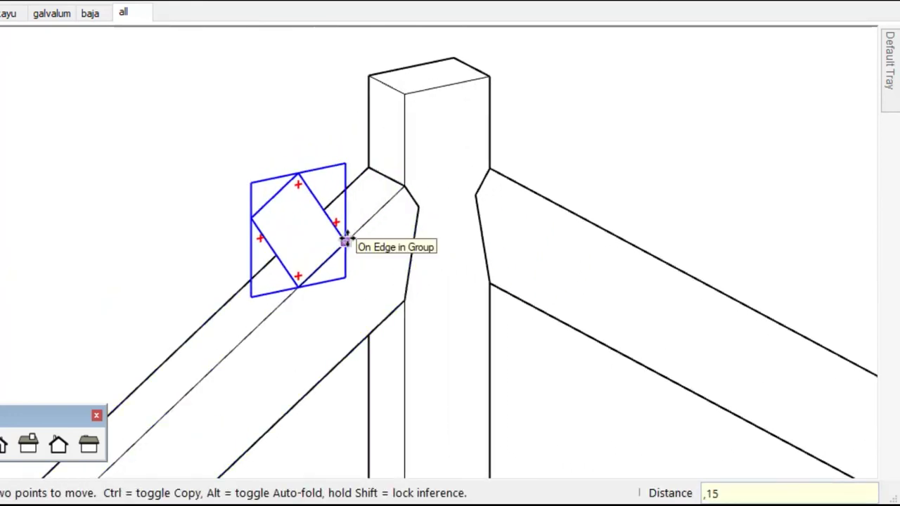
left_click(346, 241)
scroll(416, 145, "down", 2)
scroll(390, 149, "down", 3)
scroll(397, 160, "up", 5)
scroll(395, 160, "up", 1)
left_click(387, 116)
scroll(387, 116, "down", 4)
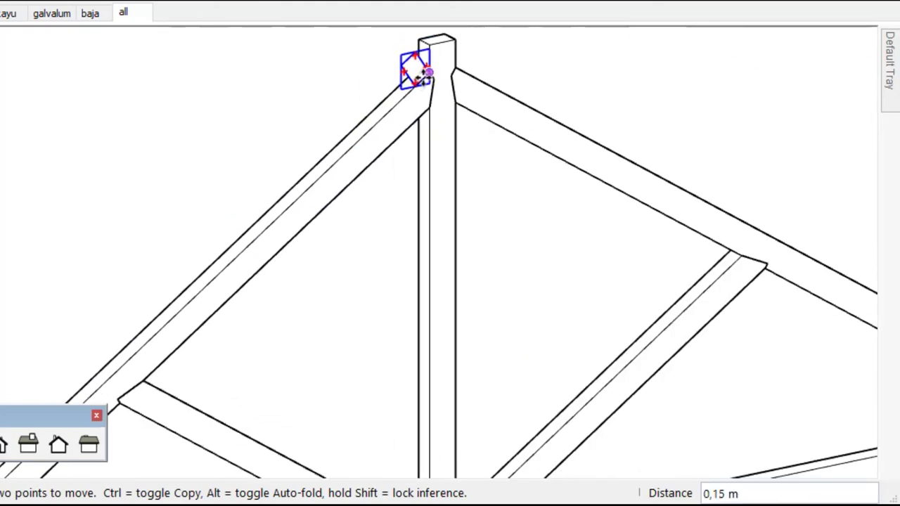
scroll(411, 73, "down", 2)
left_click(188, 298)
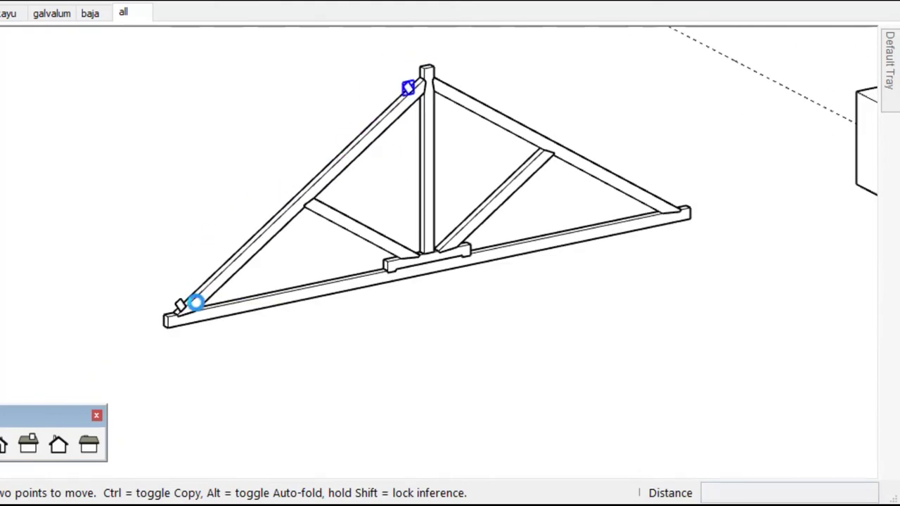
key("space")
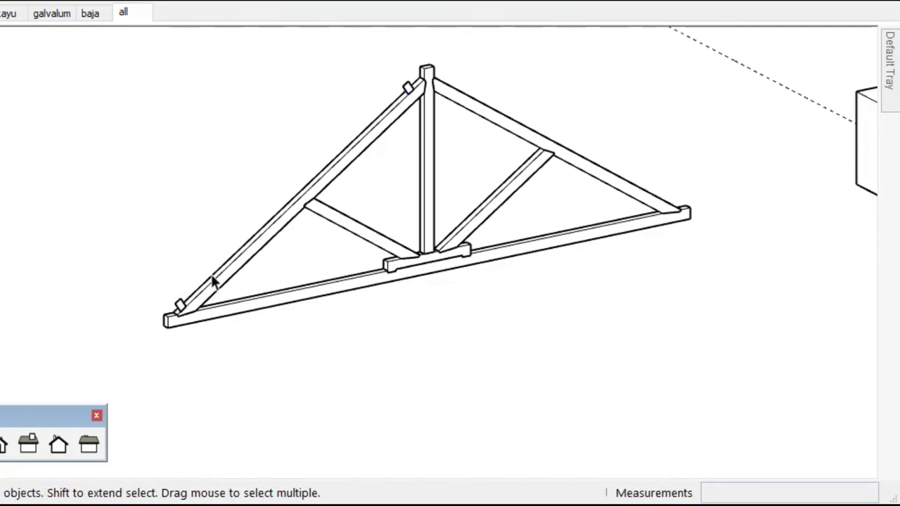
Copy the purlin from the peak to the eaves as four evenly spaced copies
left_click(408, 90)
scroll(411, 98, "up", 4)
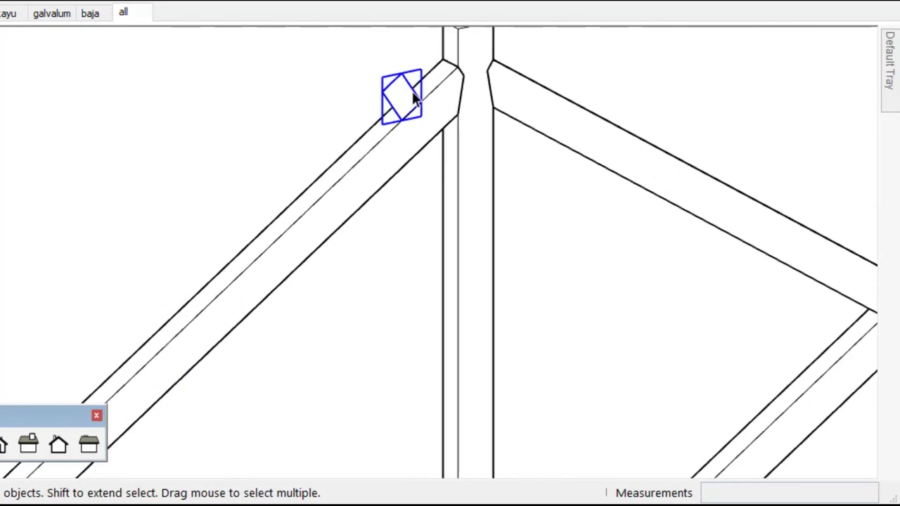
key("m")
left_click(422, 104)
scroll(388, 148, "down", 5)
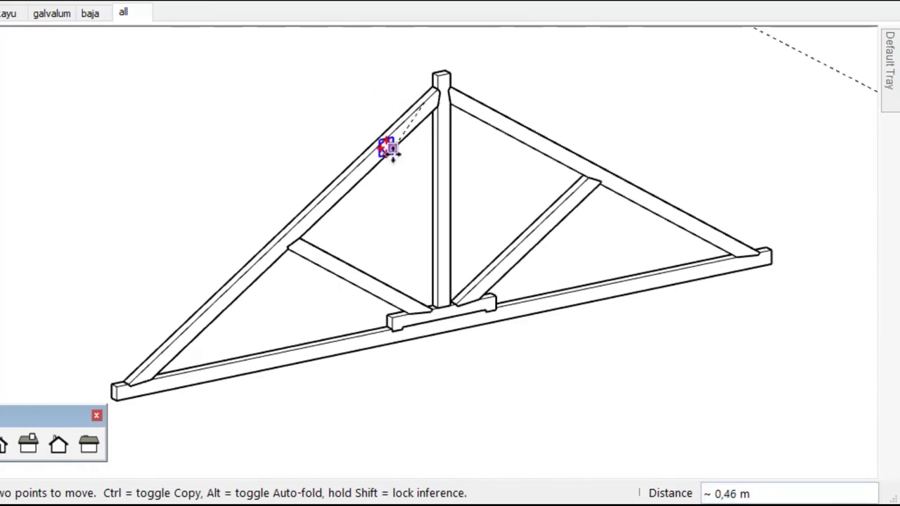
scroll(123, 379, "up", 3)
scroll(113, 369, "up", 2)
left_click(118, 321)
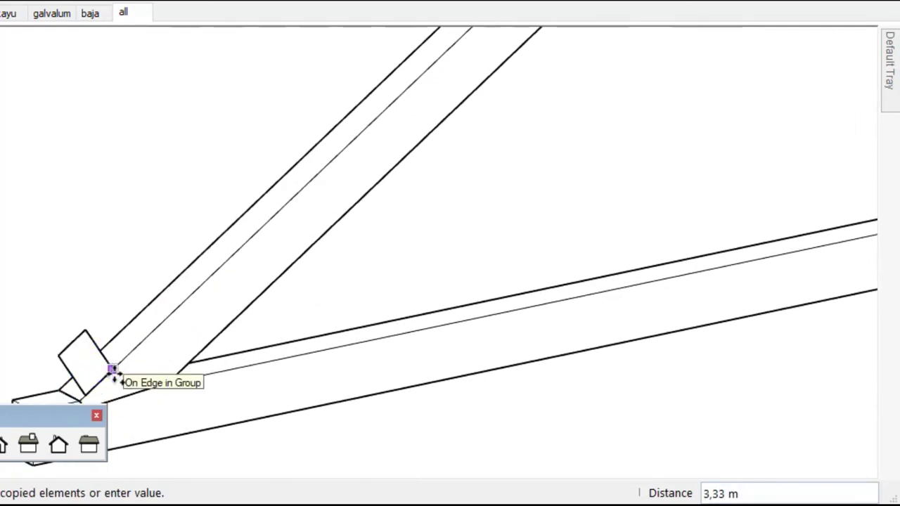
scroll(116, 373, "down", 5)
scroll(112, 371, "up", 3)
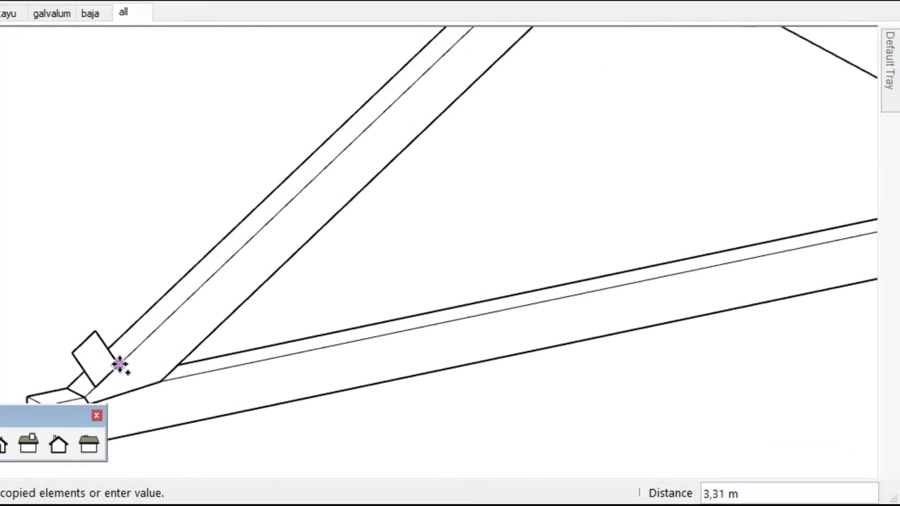
left_click(119, 367)
scroll(287, 337, "down", 3)
scroll(288, 337, "down", 1)
type("/4")
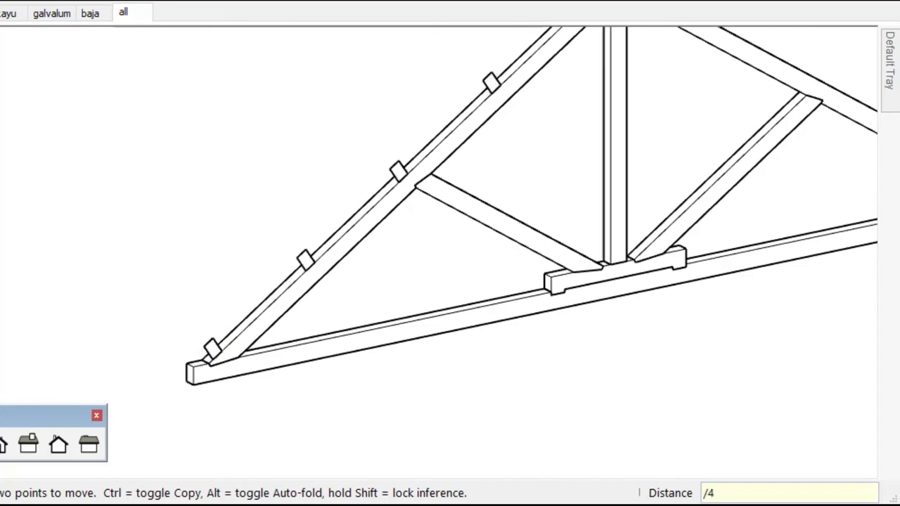
key("Return")
scroll(421, 336, "down", 3)
Edit the gordeng component and extrude its profile 2 m into long purlin beams
key("space")
scroll(341, 344, "up", 3)
double_click(341, 337)
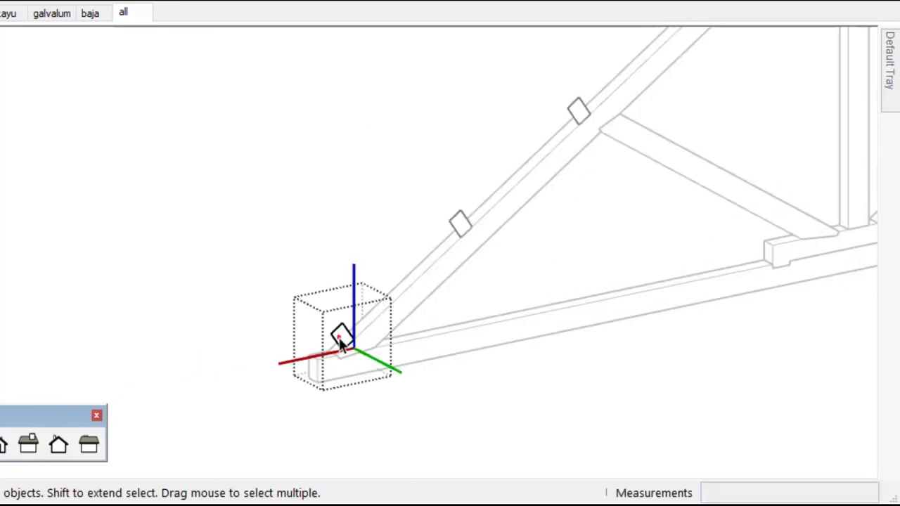
key("p")
left_click_drag(341, 339, 330, 339)
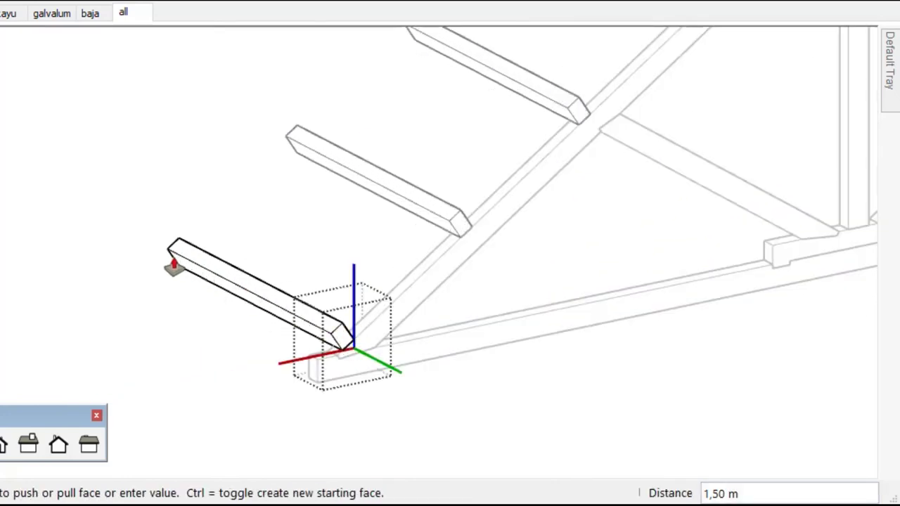
left_click(173, 267)
scroll(174, 267, "down", 3)
key("space")
scroll(446, 350, "down", 3)
mouse_move(482, 344)
middle_mouse_down()
mouse_move(366, 279)
mouse_move(489, 306)
middle_mouse_up()
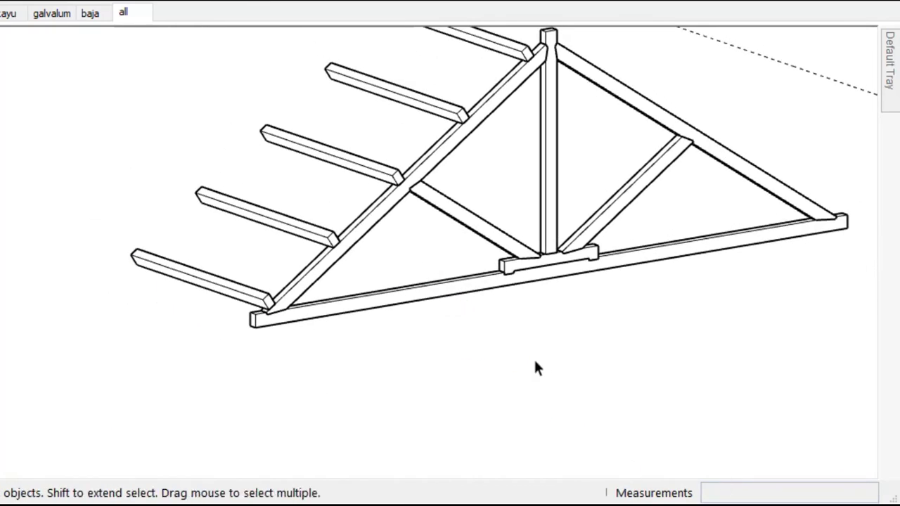
scroll(504, 363, "down", 3)
scroll(478, 201, "up", 5)
Draw a line from the upper purlin's corner down to the lower purlin's end
scroll(477, 219, "up", 2)
key("l")
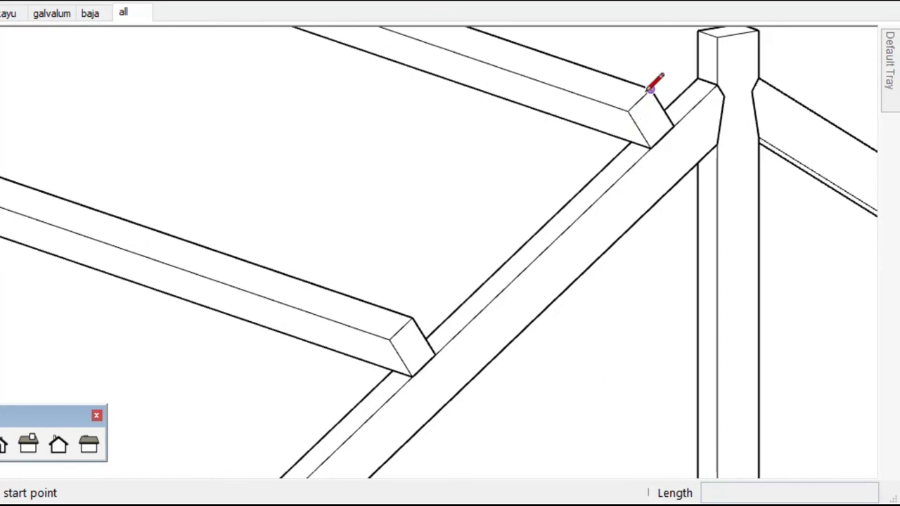
left_click(650, 89)
left_click(389, 340)
key("space")
left_click(602, 135)
Copy the connecting line to a parallel offset of 0,07 m
scroll(431, 337, "down", 1)
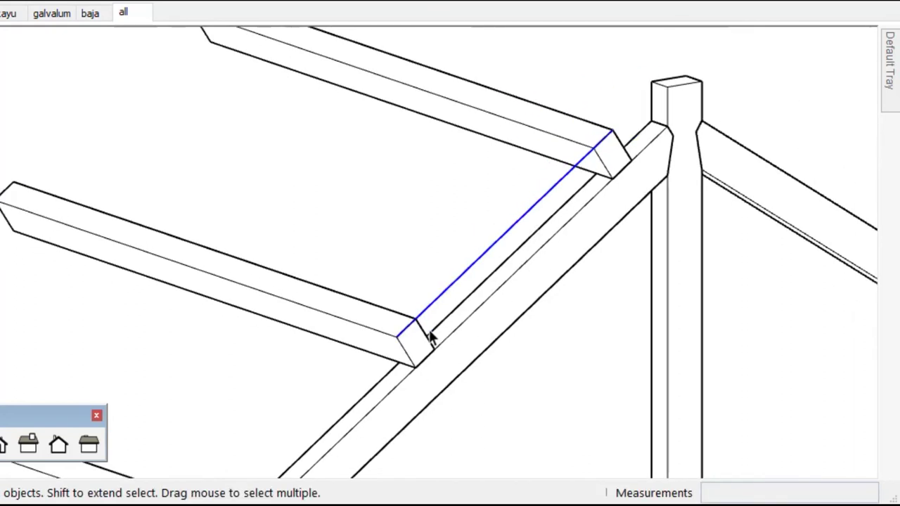
key("m")
scroll(415, 330, "up", 3)
left_click(385, 330)
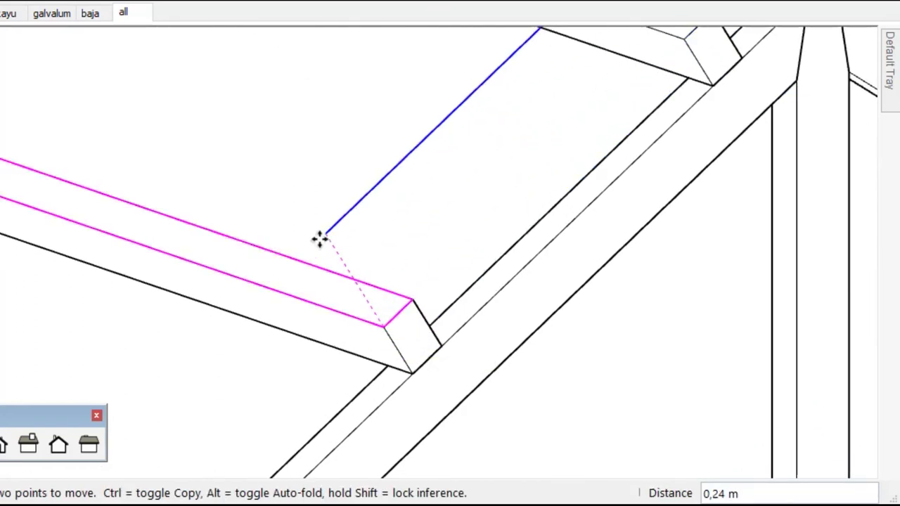
left_click(382, 327)
key("ctrl")
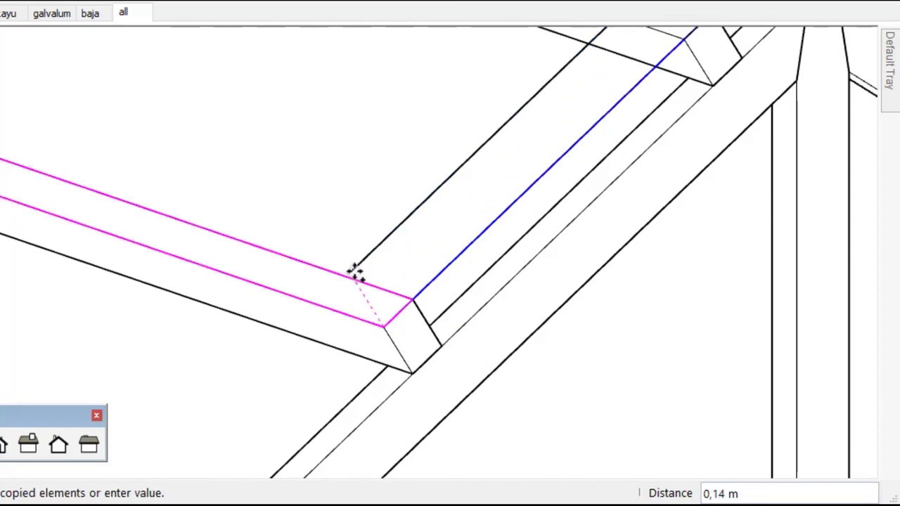
left_click(397, 348)
scroll(419, 258, "down", 3)
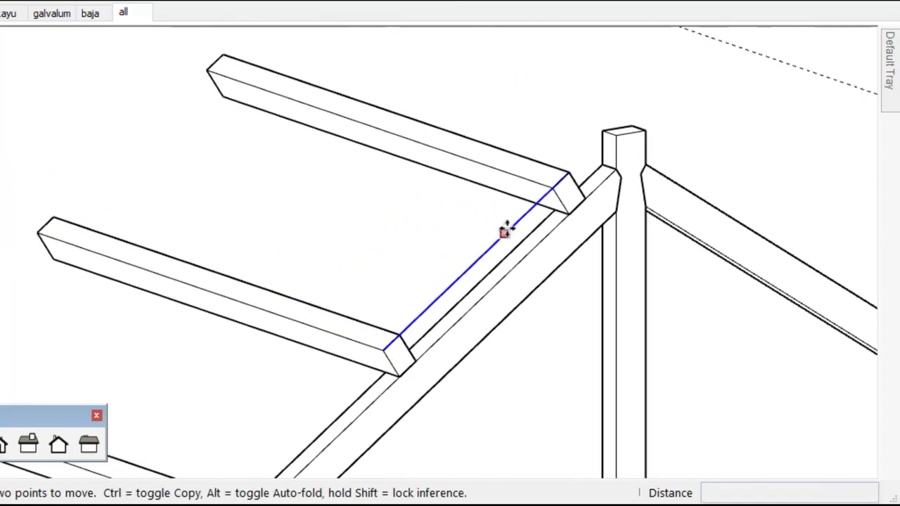
scroll(558, 176, "up", 3)
left_click(568, 194)
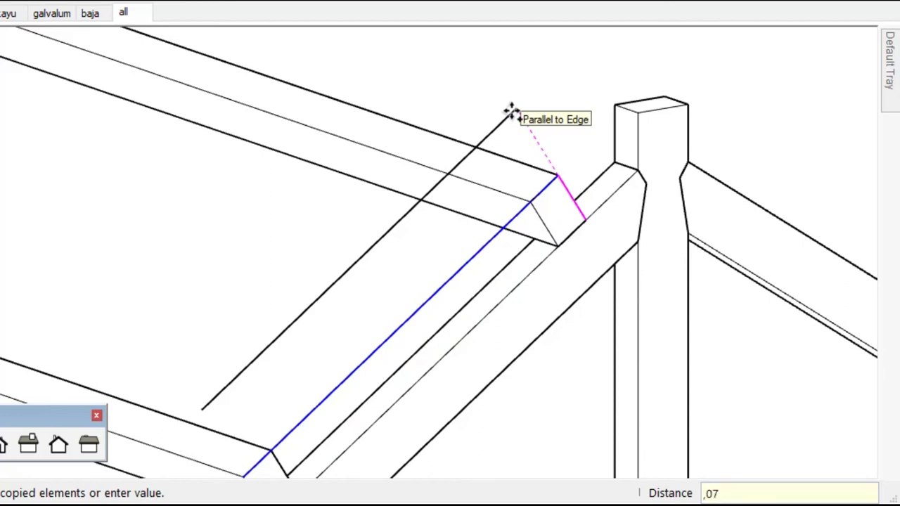
key("Return")
Close the beam outline with a line from the purlin's top corner to the copied edge
key("l")
scroll(537, 116, "up", 2)
left_click(567, 211)
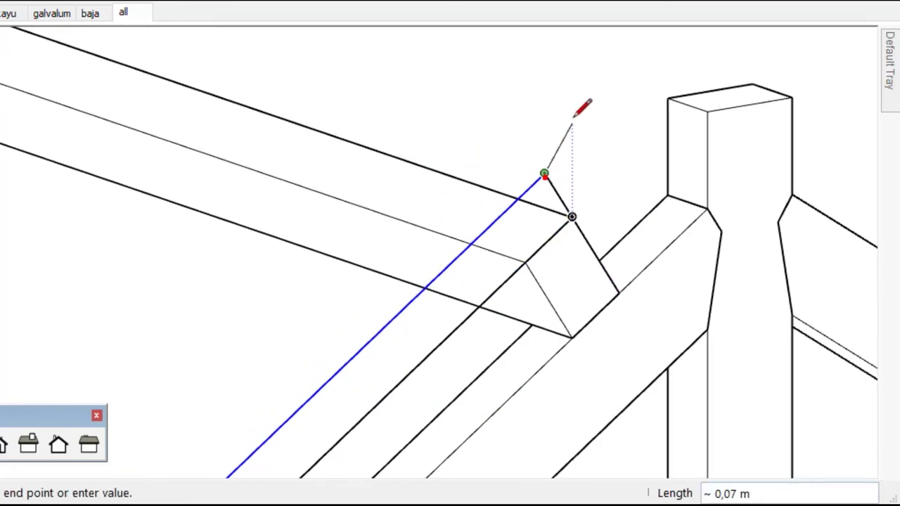
scroll(572, 116, "down", 3)
left_click(301, 432)
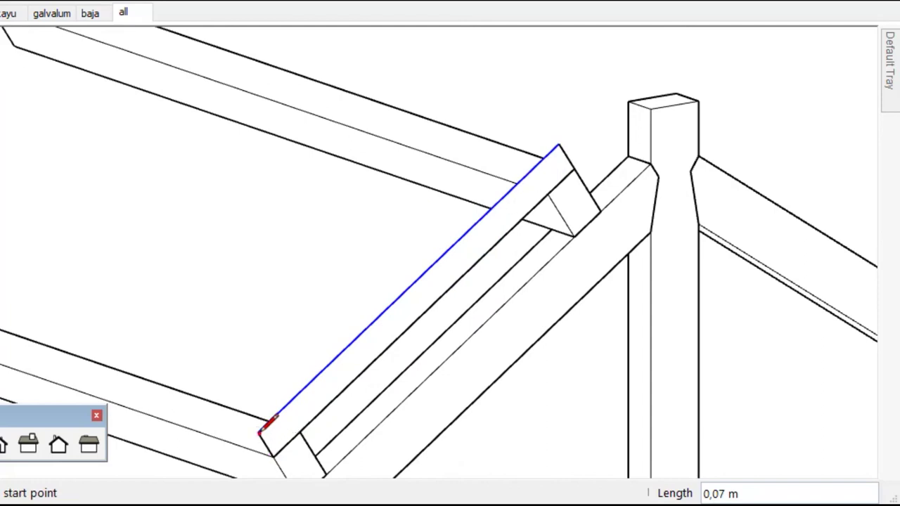
Push/Pull the beam's top face 0,05 m to give it thickness
key("space")
left_click(304, 408)
key("p")
left_click(304, 413)
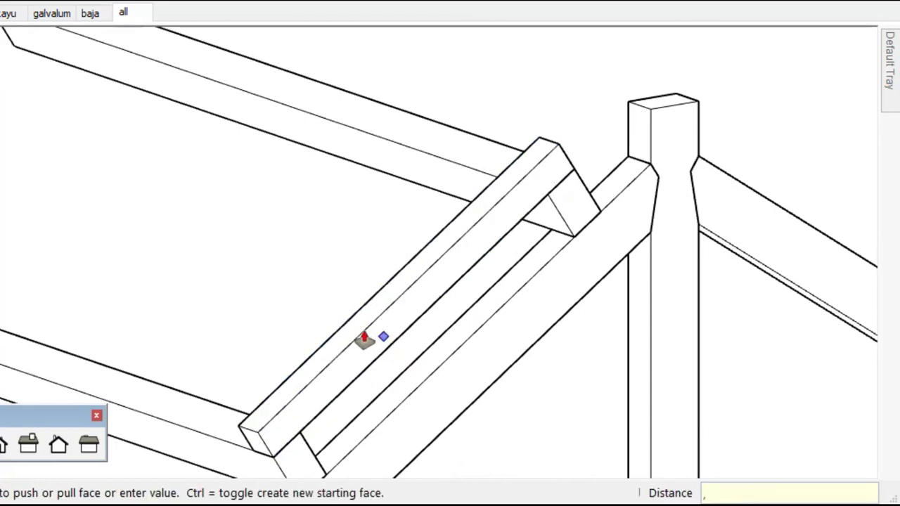
type("05")
key("Return")
Make the whole sloping beam into a group
key("space")
scroll(459, 227, "down", 3)
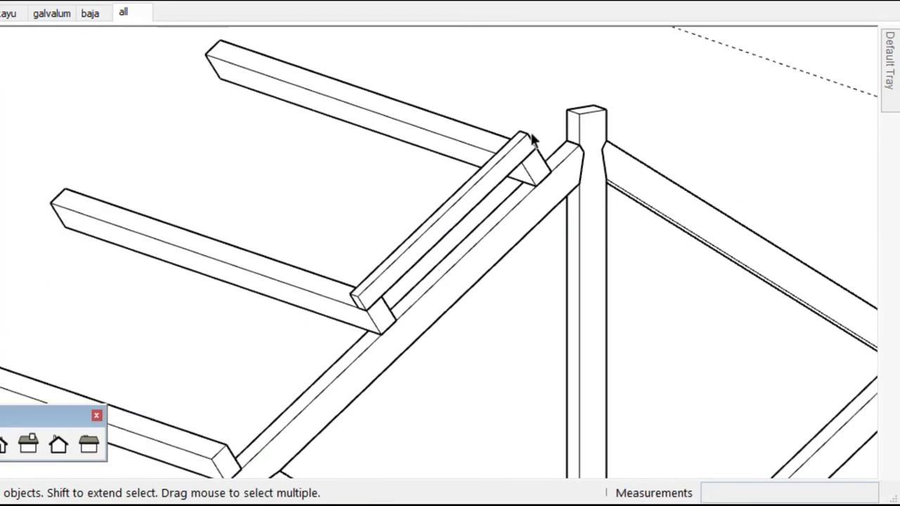
triple_click(475, 184)
right_click(498, 180)
left_click(501, 340)
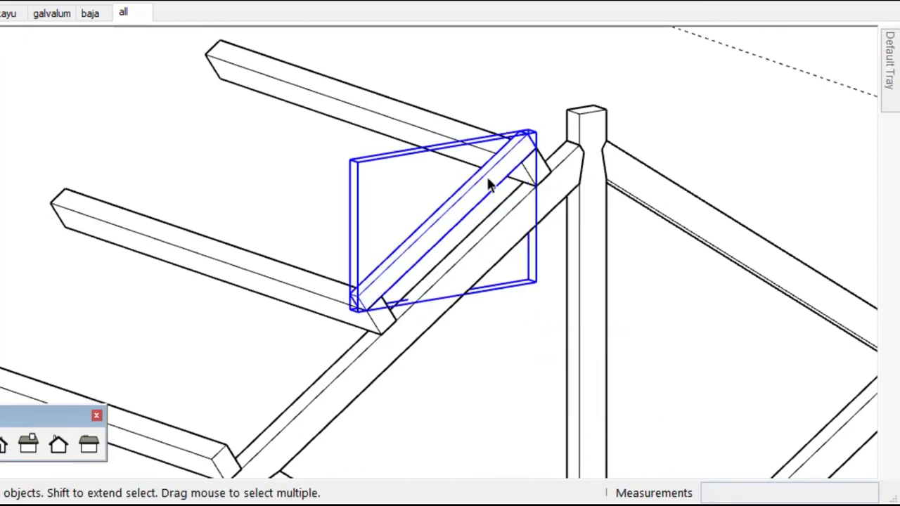
Inside the group, extend the beam's upper end 0,21 m past the ridge
double_click(488, 183)
left_click_drag(494, 109, 557, 182)
key("p")
left_click(538, 161)
left_click(570, 116)
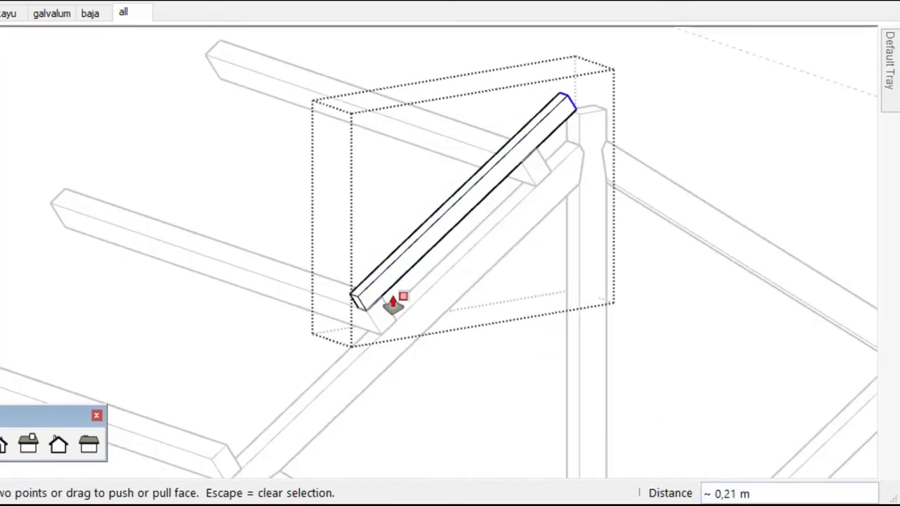
key("space")
Extend the beam's lower end 1,81 m past the eave and close the group
left_click_drag(328, 272, 386, 336)
key("p")
left_click(373, 314)
scroll(381, 239, "down", 3)
scroll(267, 396, "down", 2)
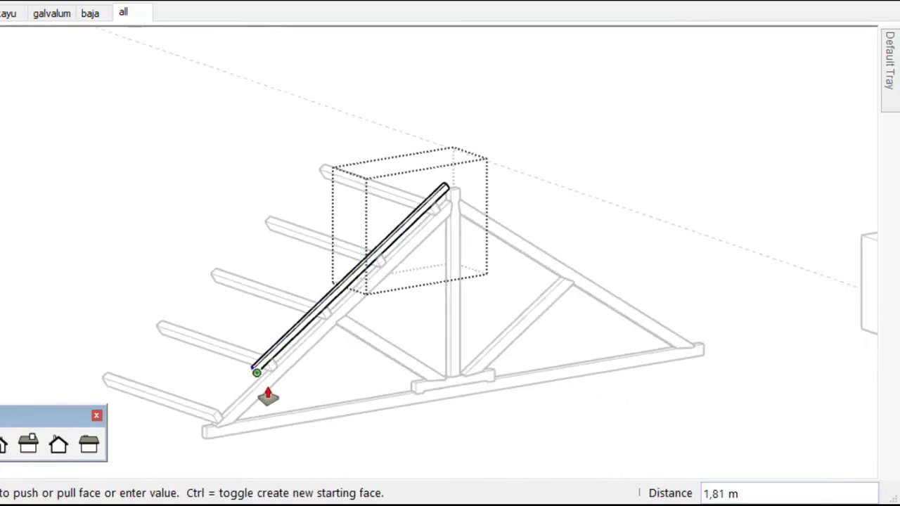
left_click(186, 451)
key("space")
left_click(378, 411)
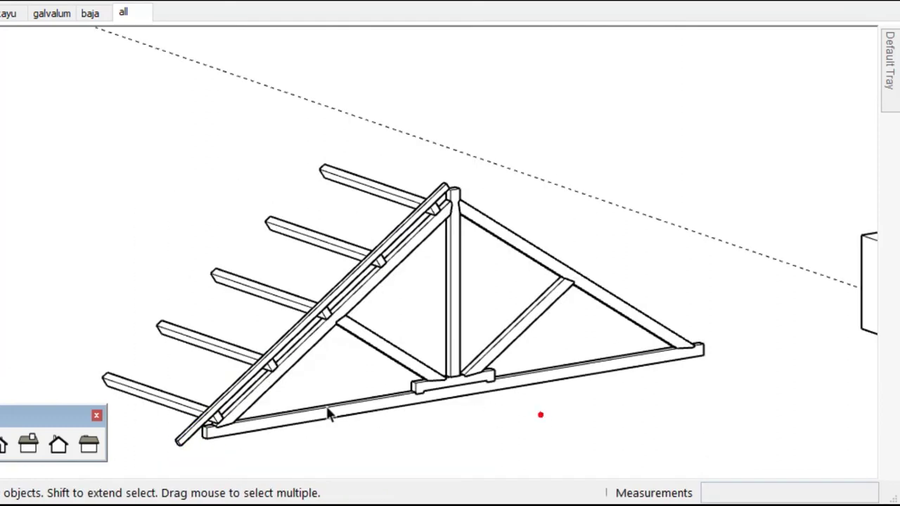
Copy the rafter at spacing 5 and array it x4 across the purlins
left_click(231, 388)
key("m")
key("ctrl")
left_click(183, 384)
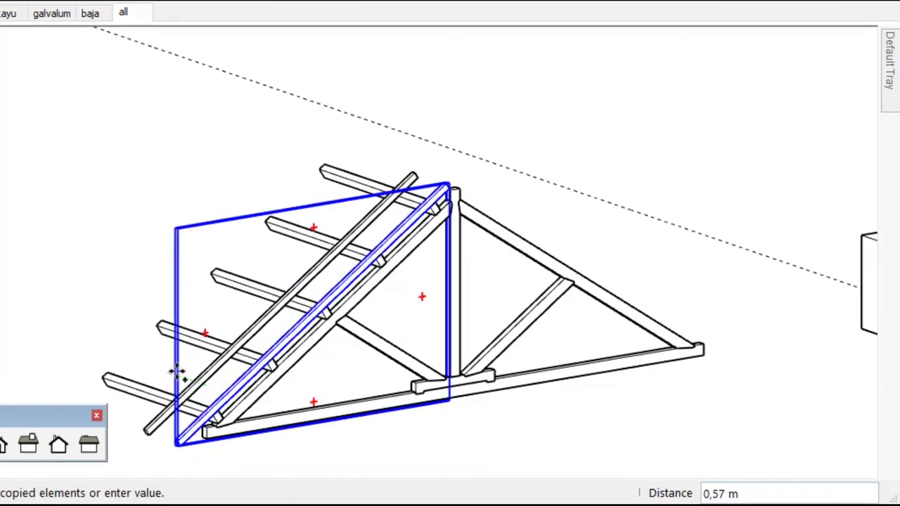
type("5")
key("Return")
type("x4")
key("Return")
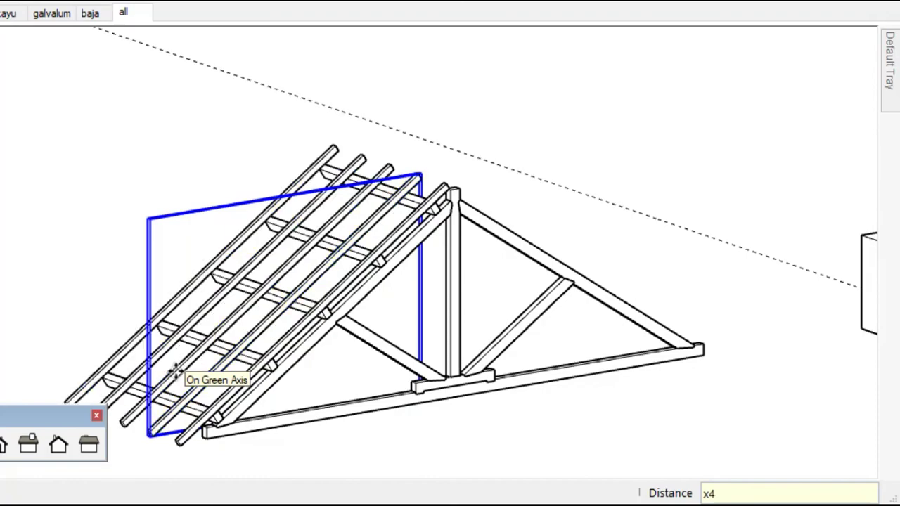
key("space")
left_click(507, 204)
Switch to Perspective view, orbit along the rafters, and select the whole roof structure
left_click(21, 4)
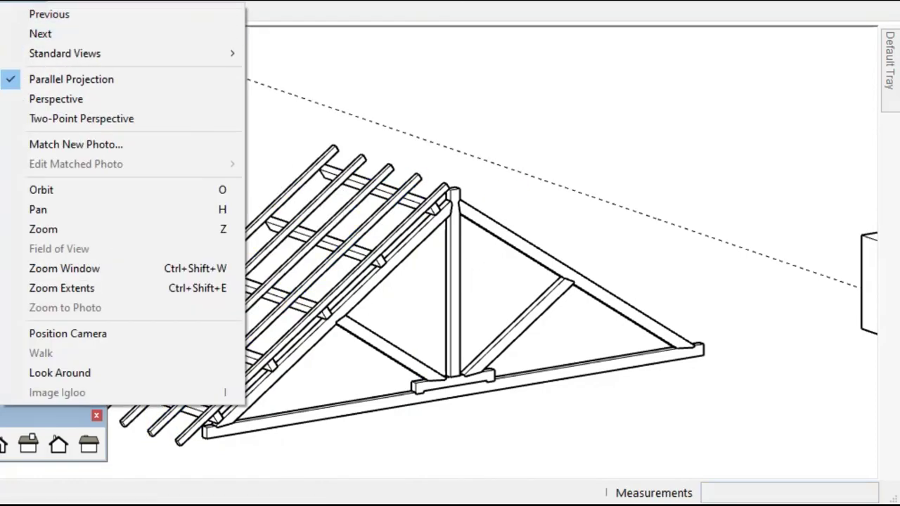
left_click(66, 95)
key("o")
left_click_drag(453, 182, 478, 227)
key("space")
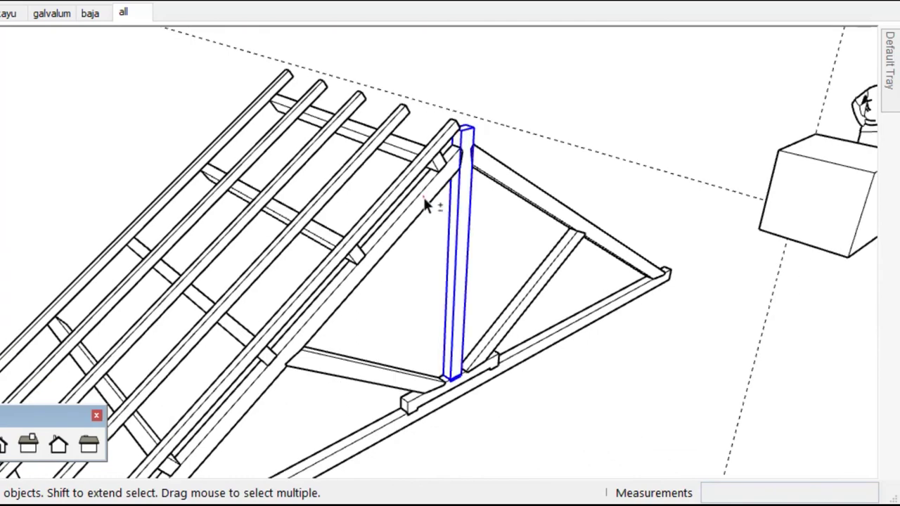
left_click_drag(253, 134, 185, 79)
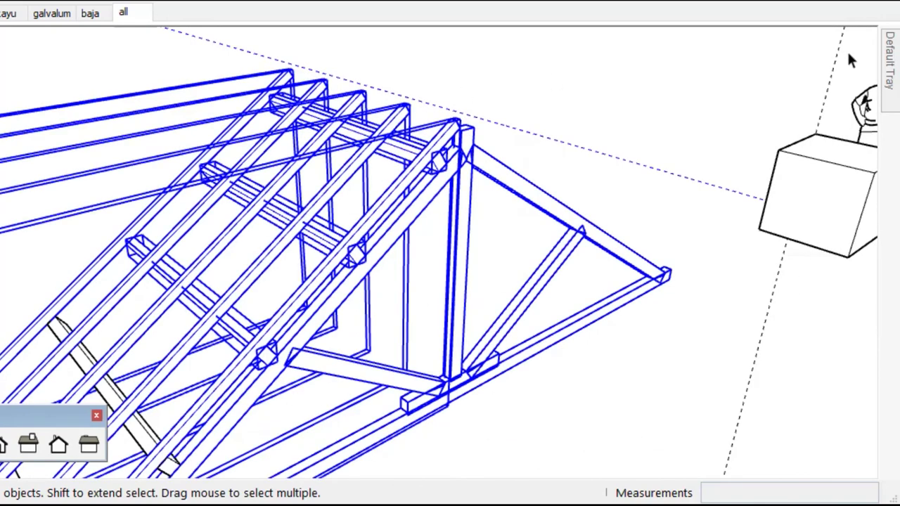
left_click(668, 66)
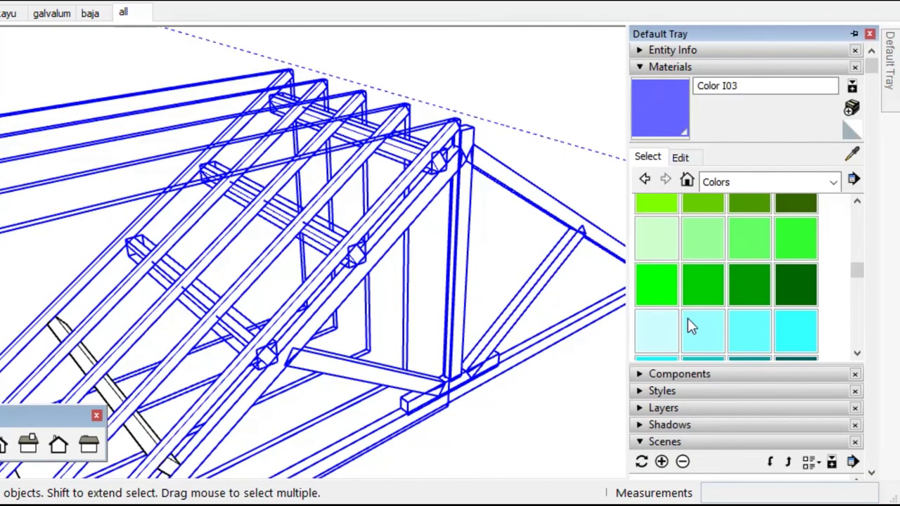
Apply the Wood Floor material from the Wood category to the selection
left_click(739, 182)
left_click(733, 417)
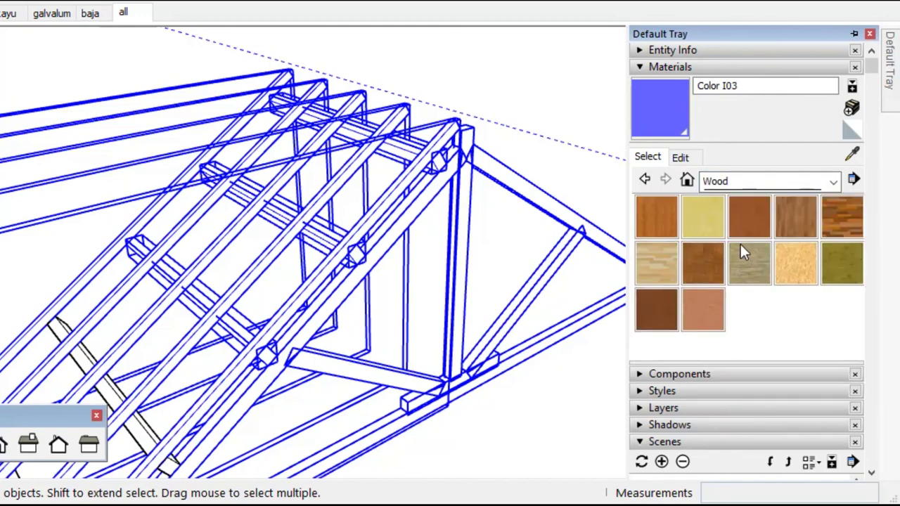
left_click(791, 214)
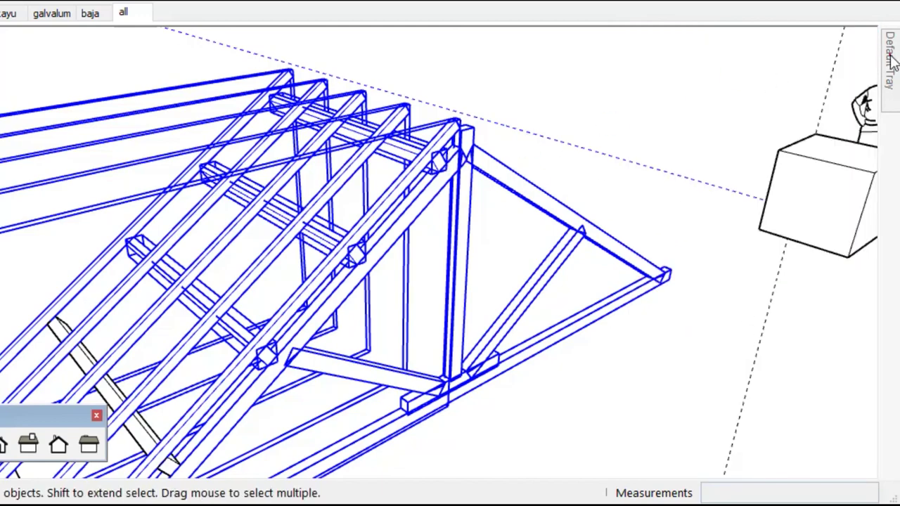
left_click(715, 67)
Choose a shaded-with-materials style and orbit to view the truss apex
left_click(698, 149)
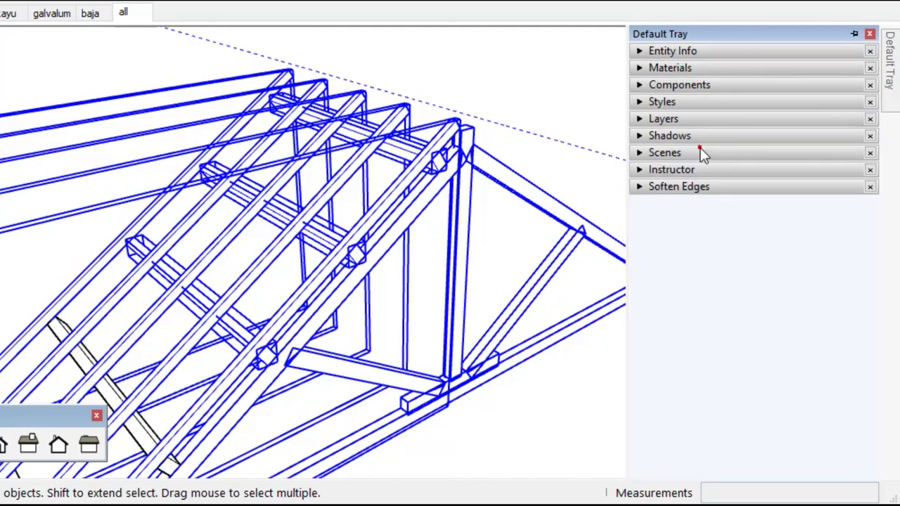
left_click(699, 101)
left_click(703, 296)
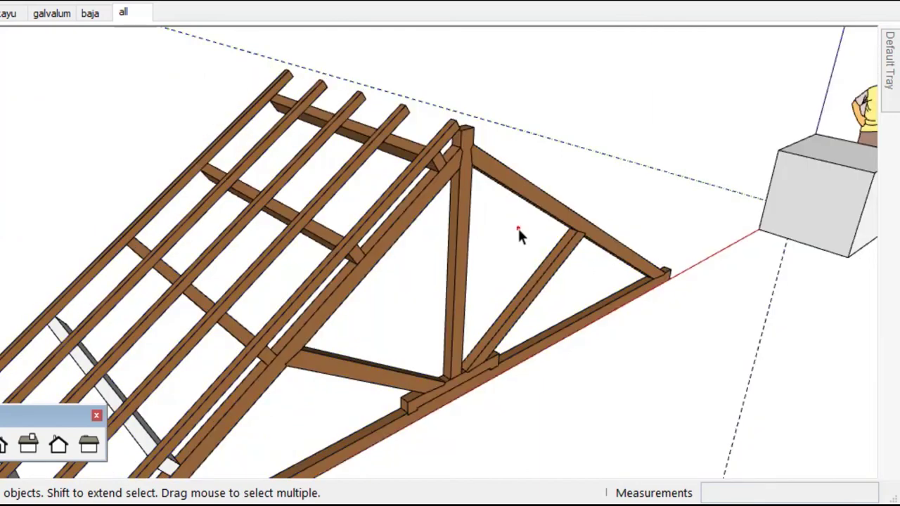
scroll(518, 228, "up", 5)
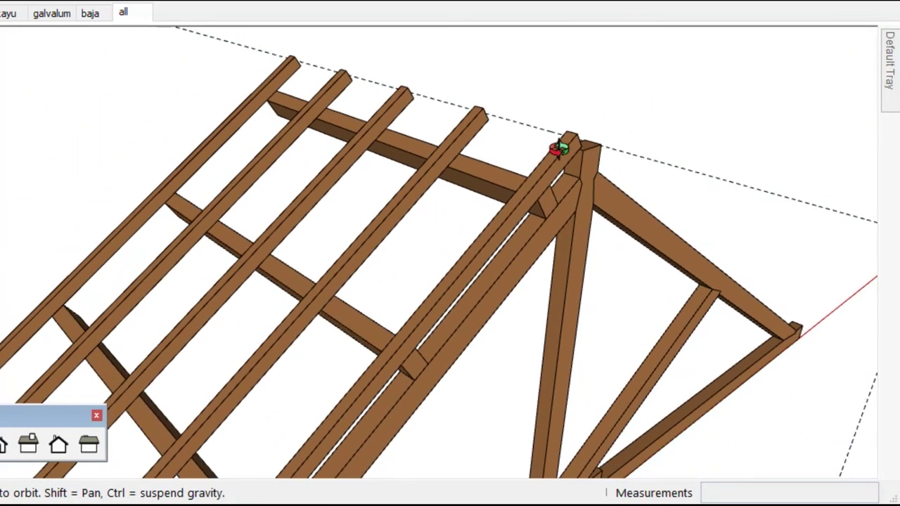
middle_click_drag(437, 154, 567, 147)
mouse_move(561, 324)
middle_mouse_down()
mouse_move(520, 279)
mouse_move(492, 201)
mouse_move(548, 265)
mouse_move(596, 289)
middle_mouse_up()
key("t")
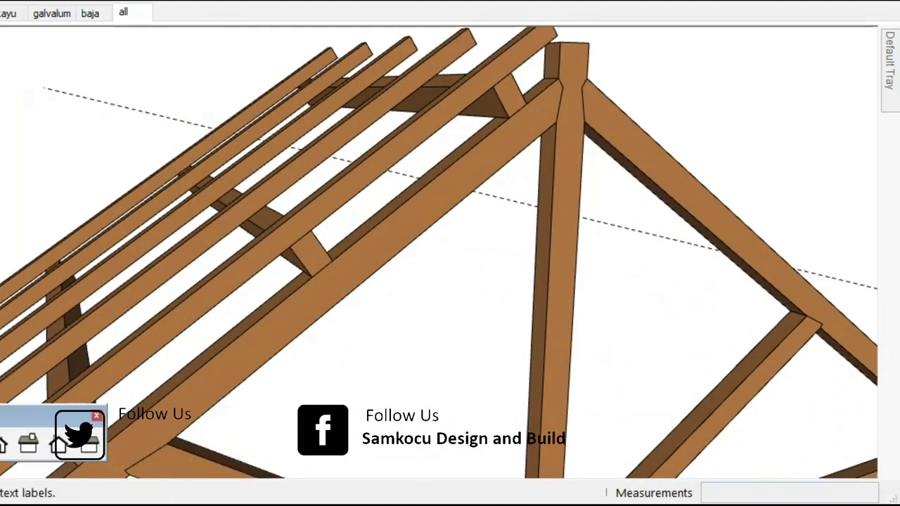
Add leader labels 'Kuda 2', 'gordeng' and 'Usuk' to the truss, purlin and rafter, then orbit to review
left_click(340, 374)
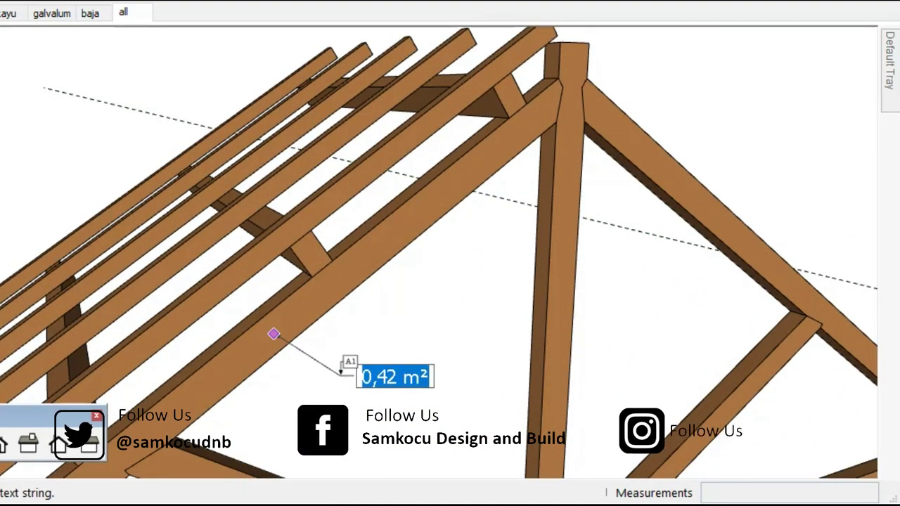
type("Kuda 2")
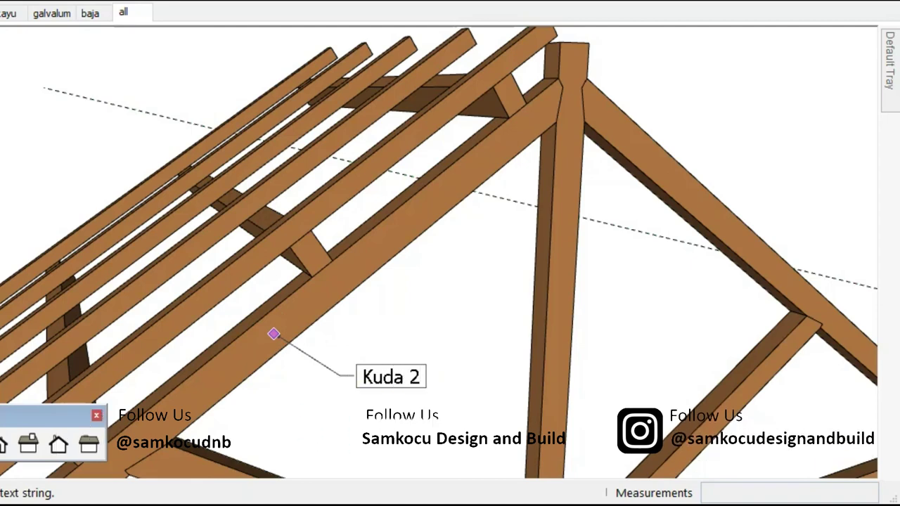
left_click(425, 336)
left_click(318, 258)
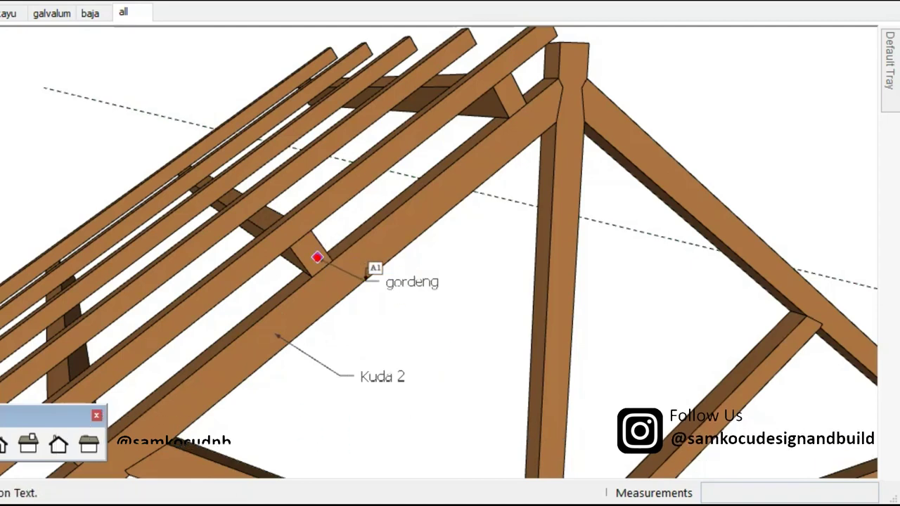
left_click(413, 300)
type("Usuk")
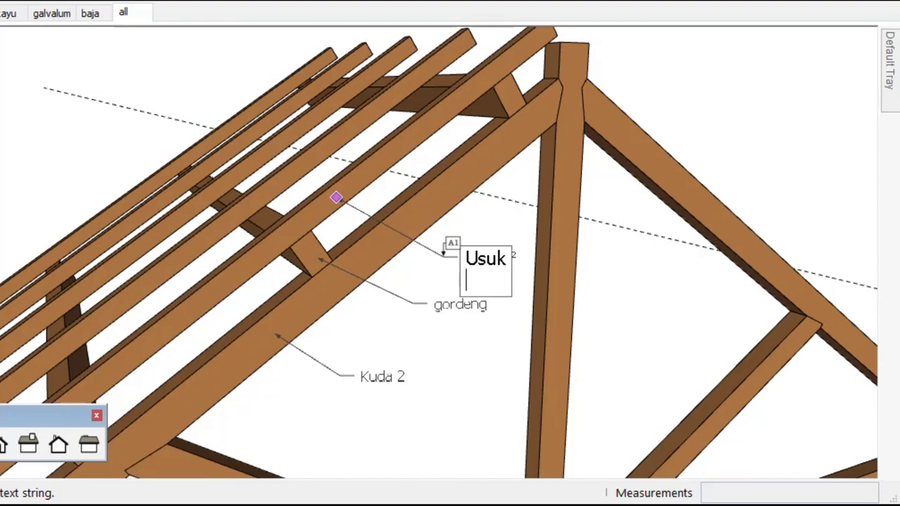
key("space")
scroll(477, 361, "up", 4)
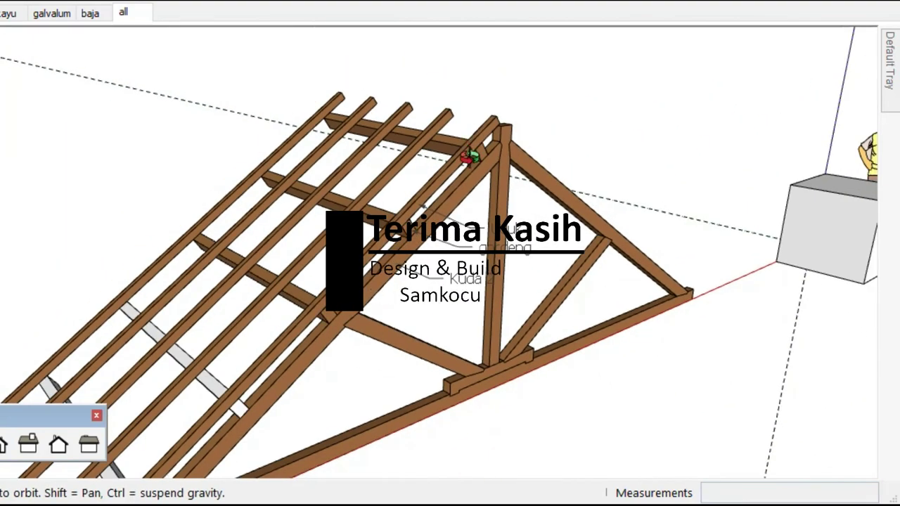
middle_click_drag(449, 345, 356, 319)
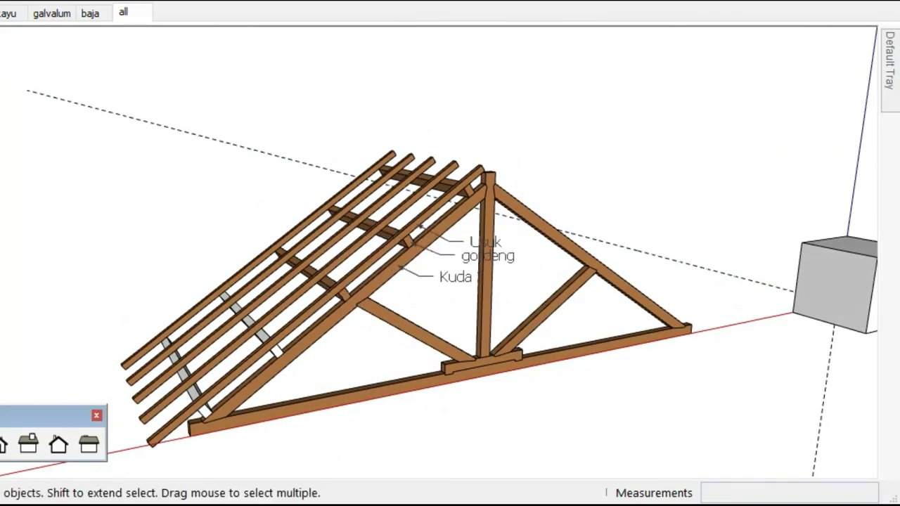